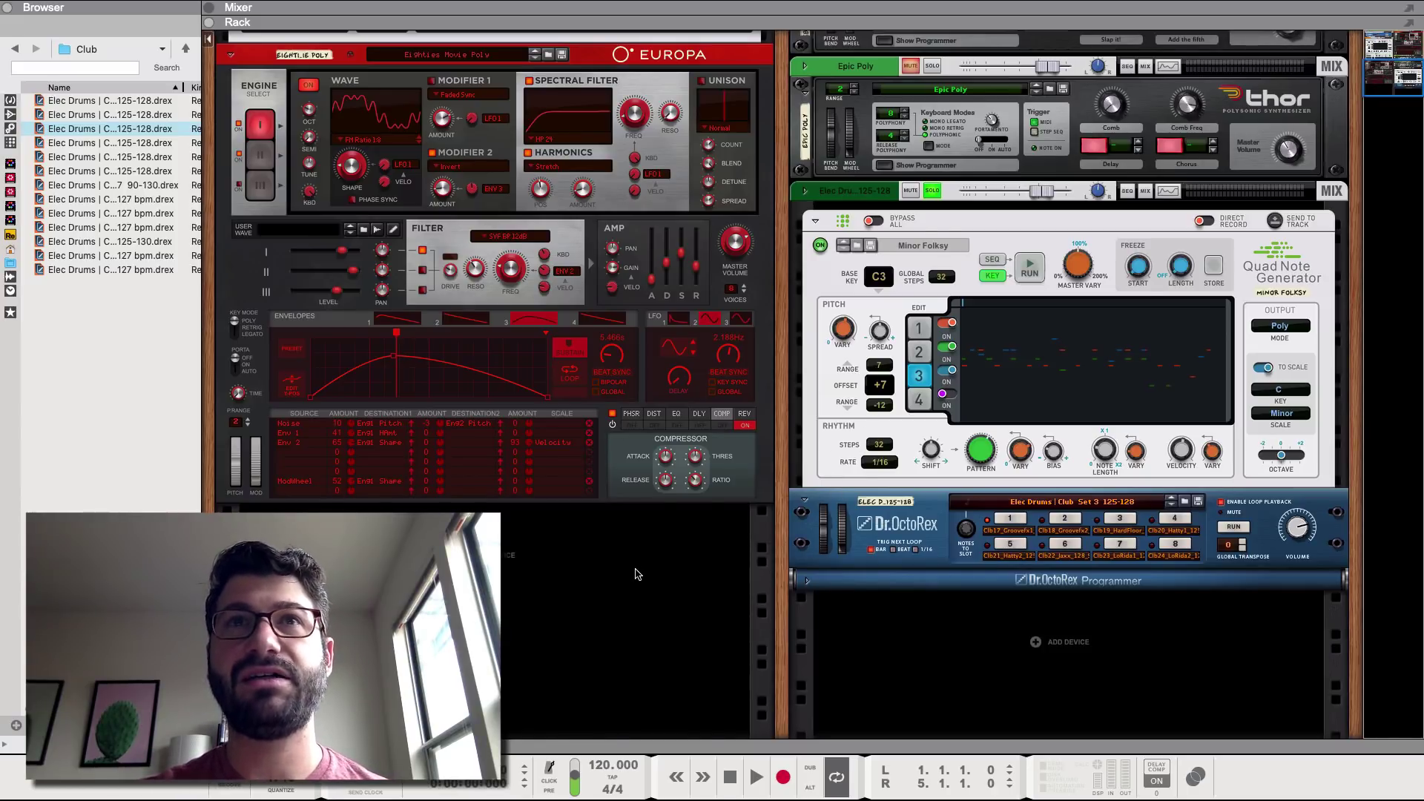
Start playback, solo the Bottom of the House channel and raise its level slightly
{"action": "key", "text": "space"}
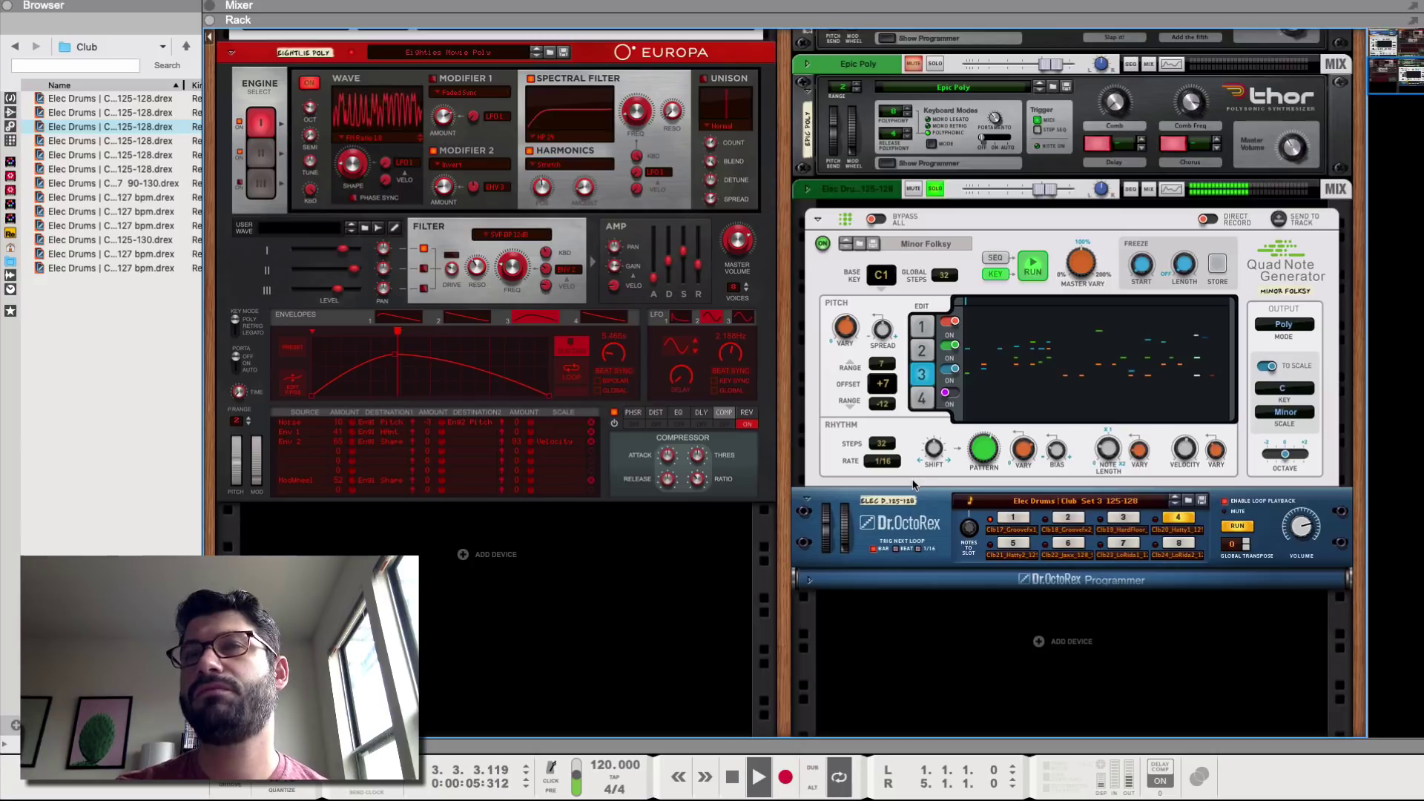
{"action": "scroll", "coordinate": [809, 449], "scroll_direction": "up", "scroll_amount": 3}
{"action": "scroll", "coordinate": [809, 449], "scroll_direction": "up", "scroll_amount": 3}
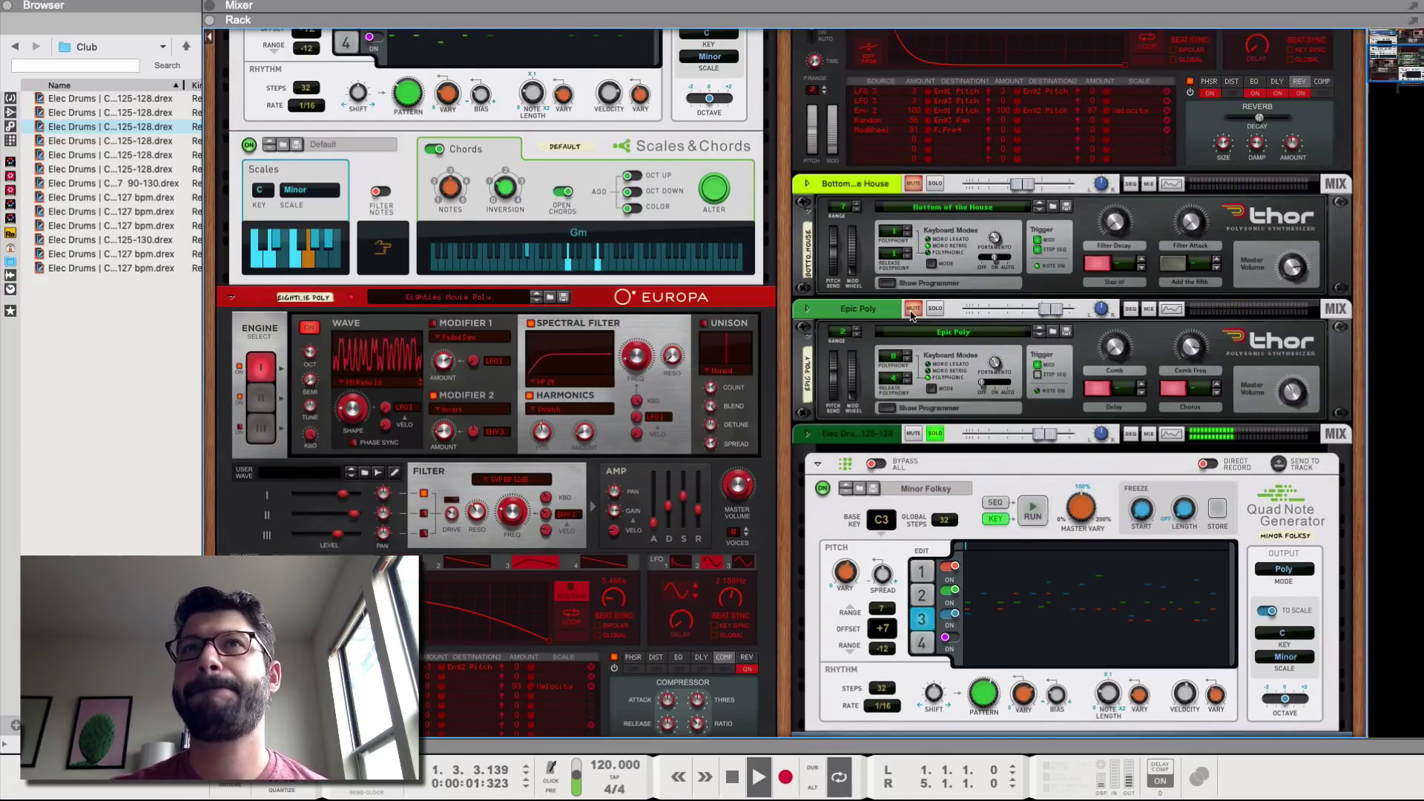
{"action": "left_click", "coordinate": [914, 186]}
{"action": "left_click", "coordinate": [915, 185]}
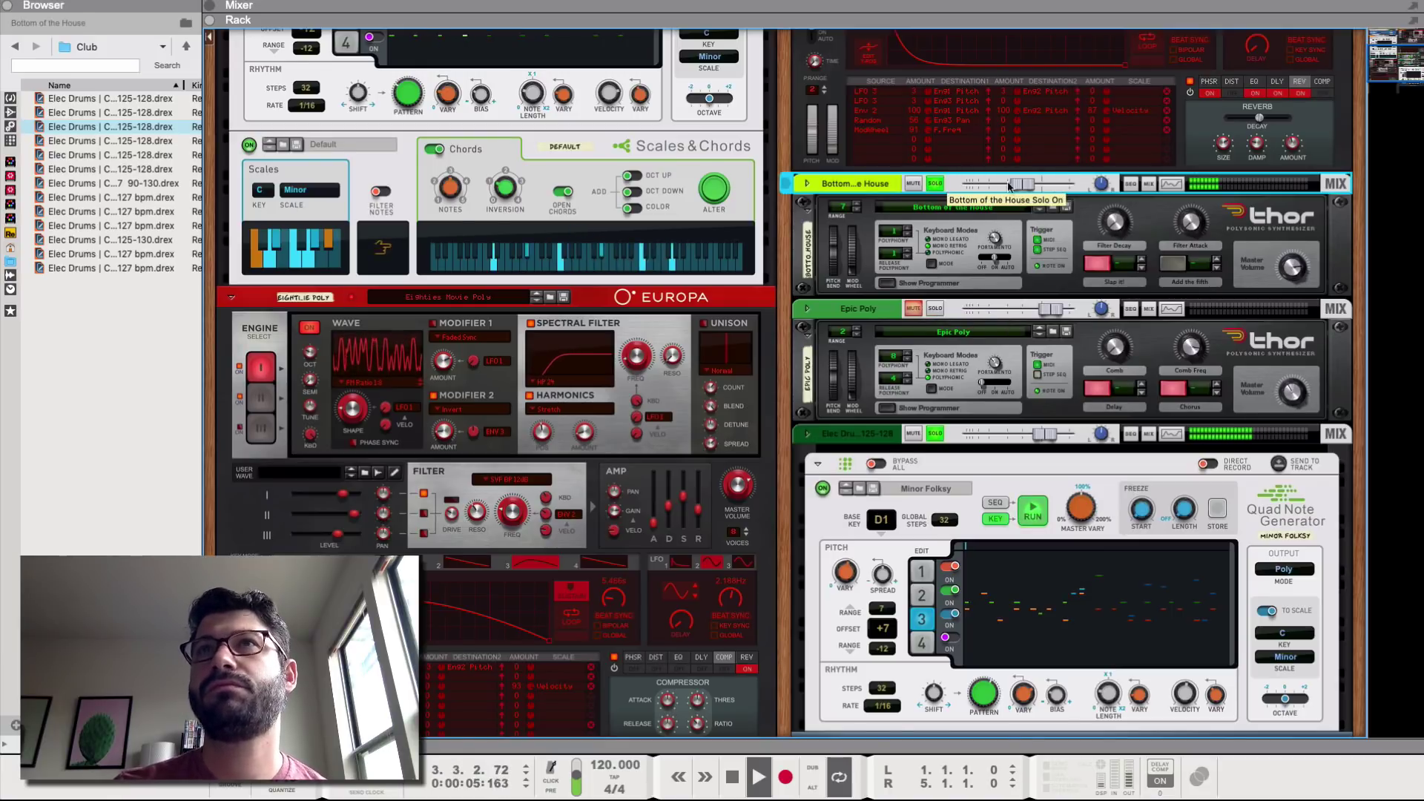
{"action": "left_click_drag", "start_coordinate": [1023, 185], "coordinate": [1047, 186]}
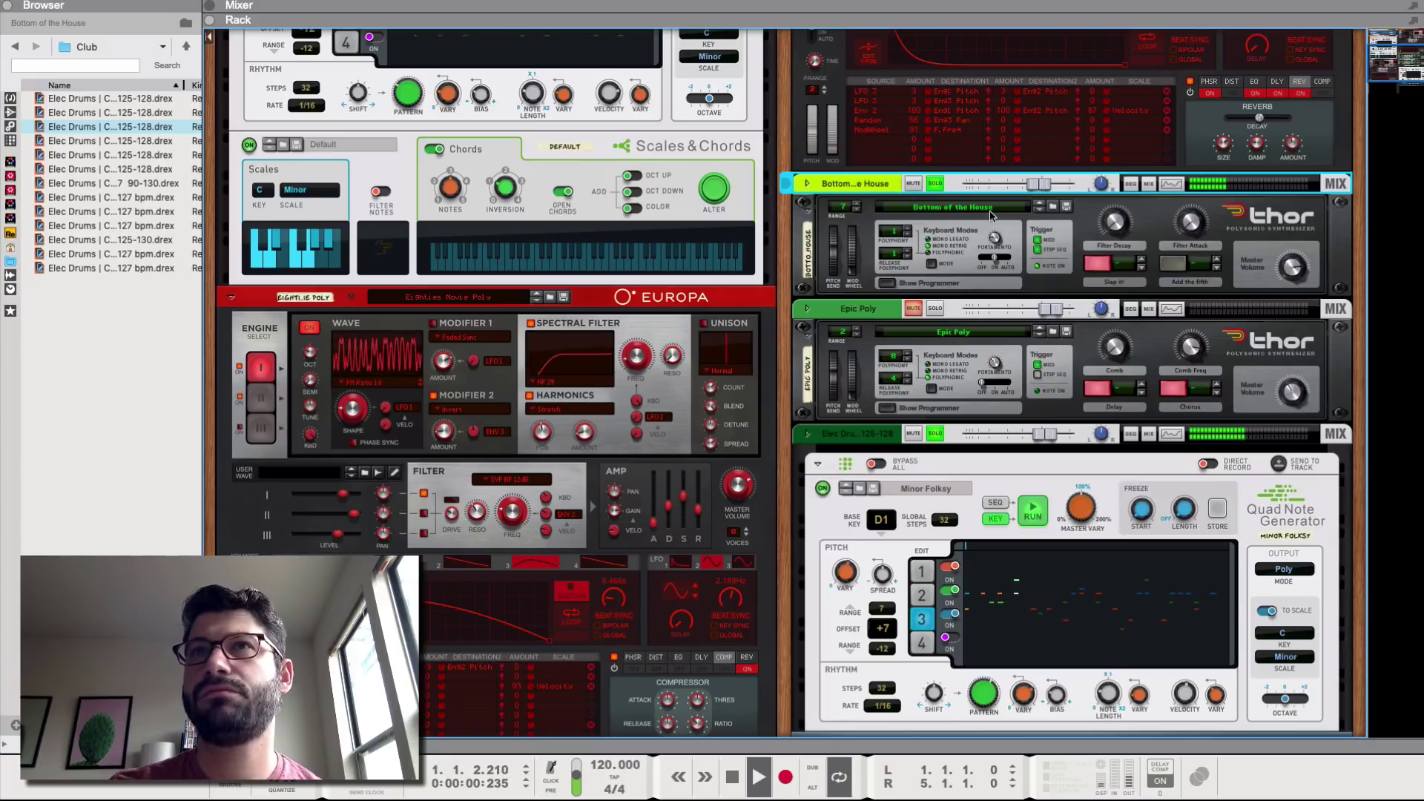
Solo the Epic Poly channel as well and set its level to about -1.05 dB
{"action": "left_click", "coordinate": [917, 310]}
{"action": "left_click", "coordinate": [913, 309]}
{"action": "left_click", "coordinate": [935, 308]}
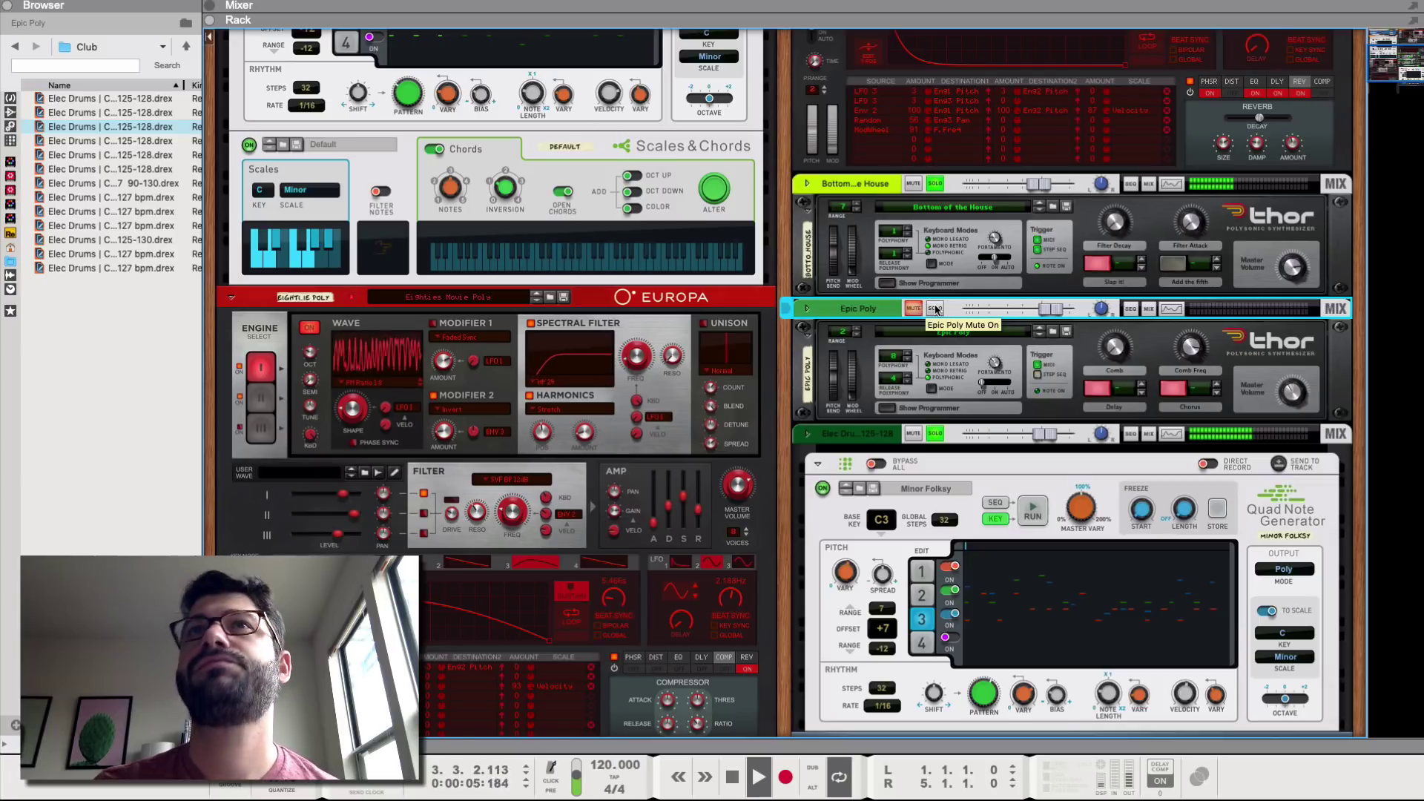
{"action": "left_click", "coordinate": [1037, 310]}
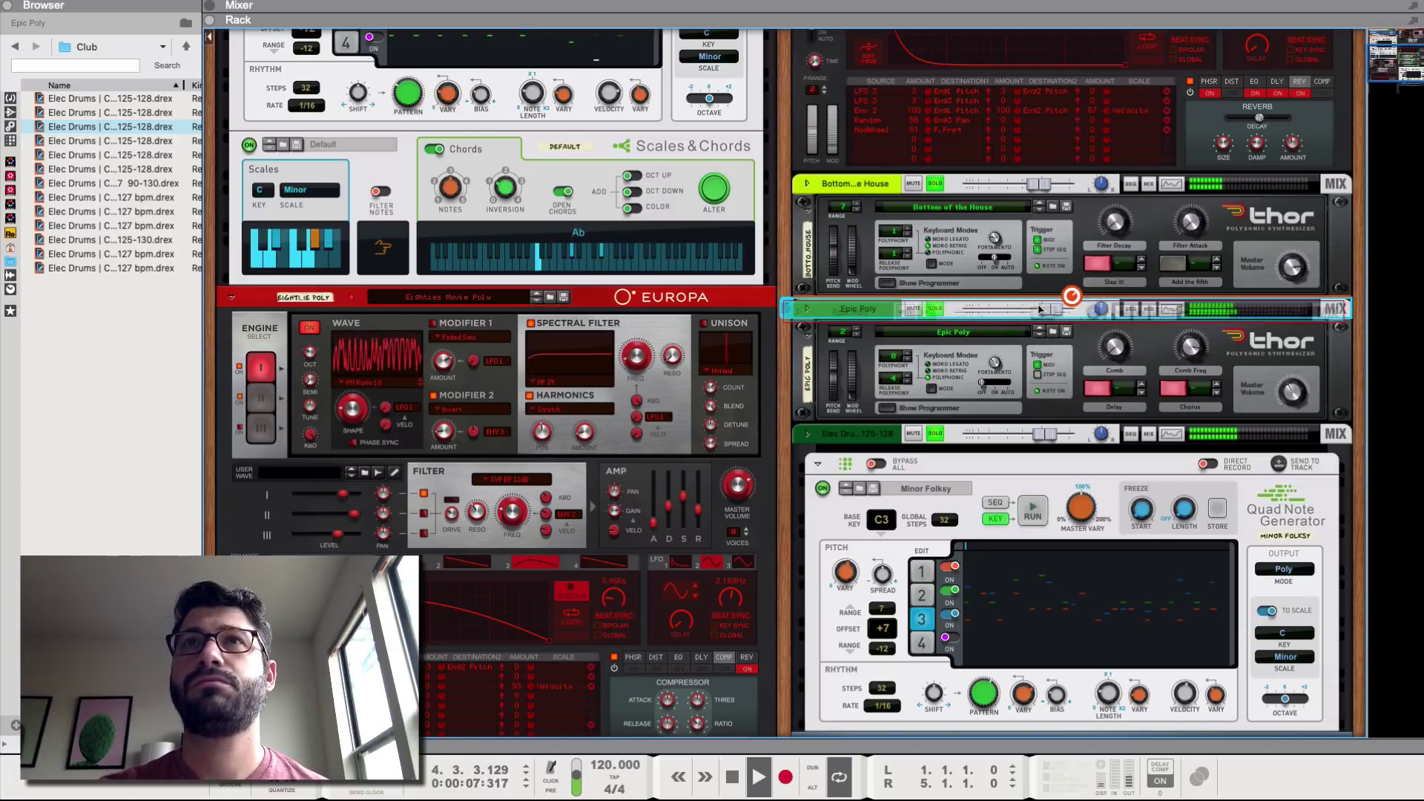
{"action": "left_click_drag", "start_coordinate": [1036, 312], "coordinate": [1037, 311]}
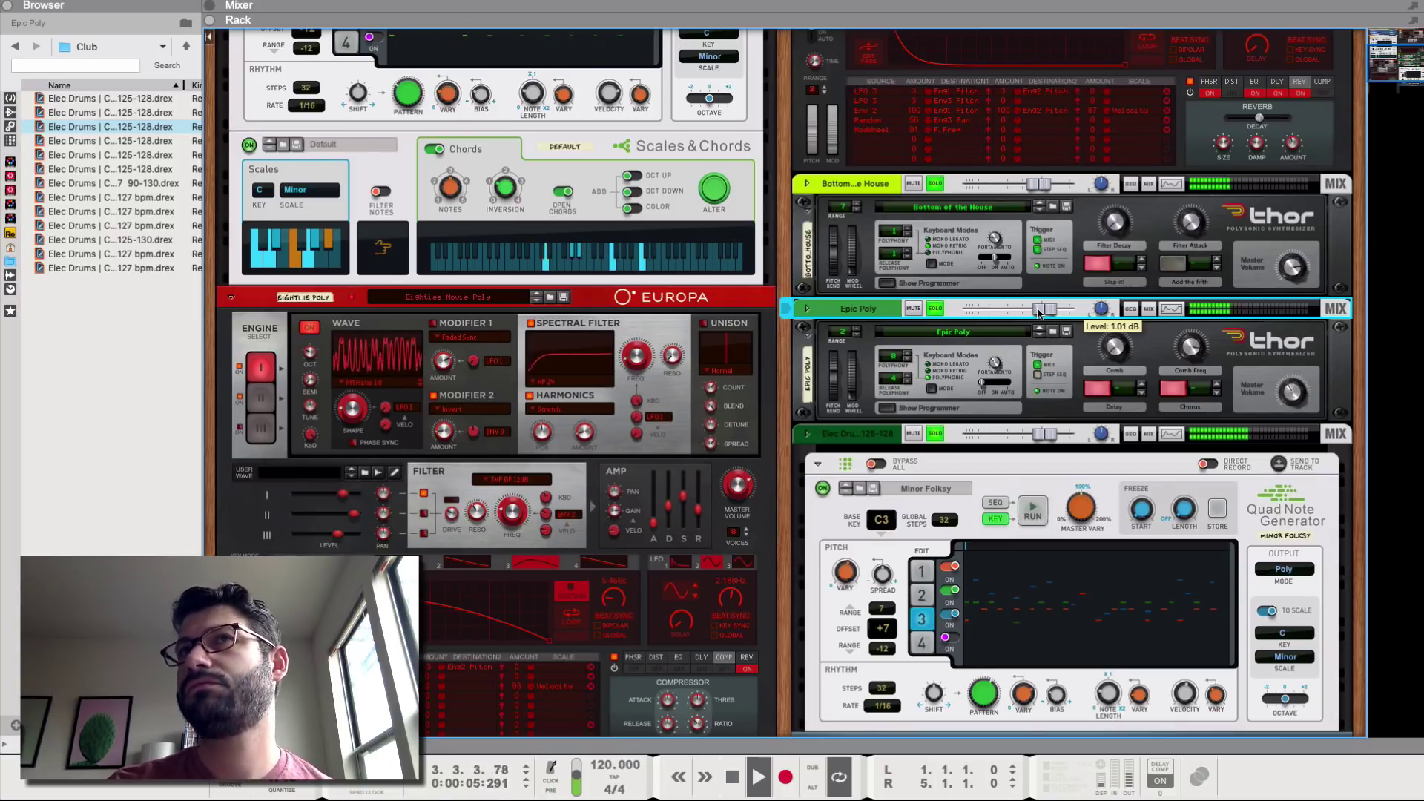
{"action": "left_click_drag", "start_coordinate": [1039, 311], "coordinate": [1032, 312]}
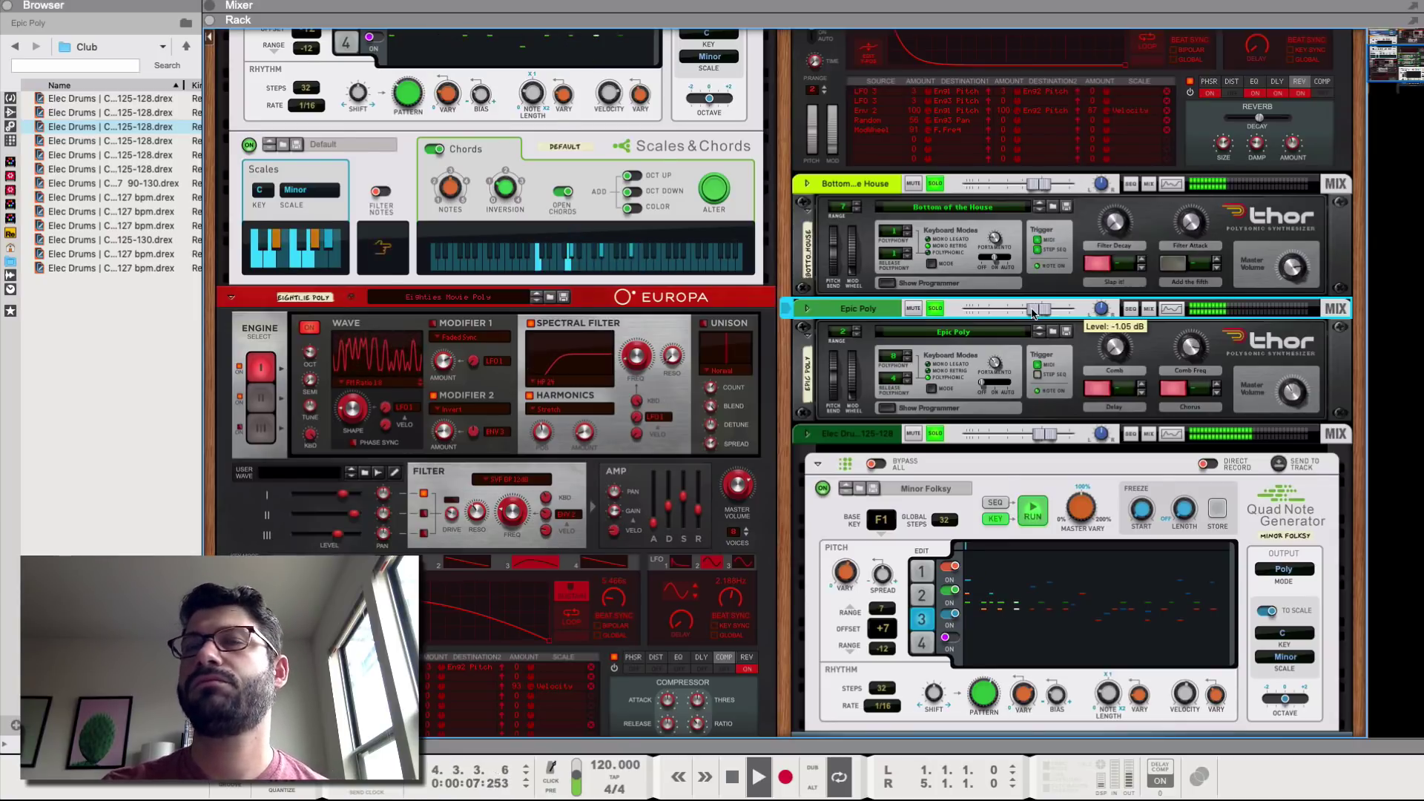
Solo the Friendly Keys channel and balance its level below the other playing tracks
{"action": "scroll", "coordinate": [857, 308], "scroll_direction": "up", "scroll_amount": 3}
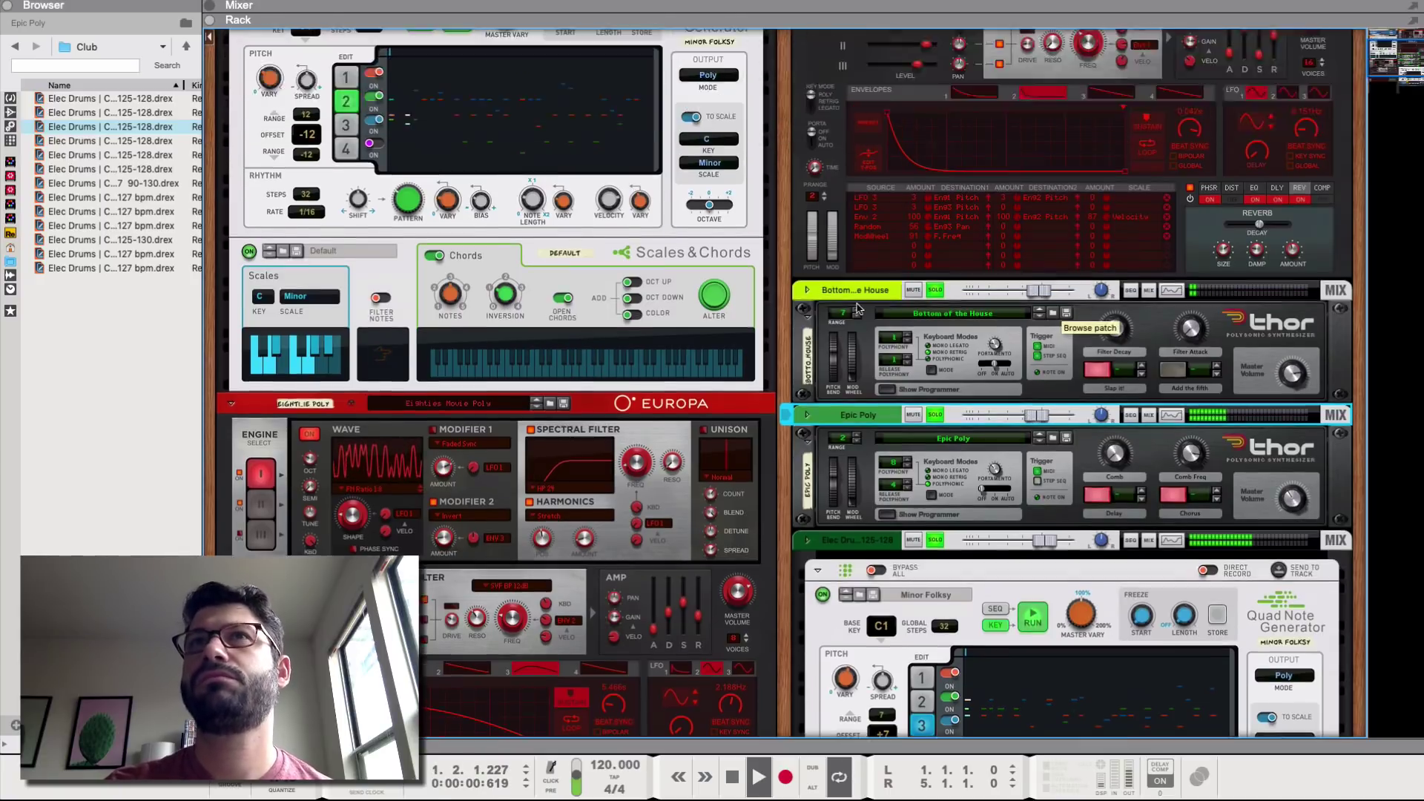
{"action": "scroll", "coordinate": [856, 308], "scroll_direction": "up", "scroll_amount": 6}
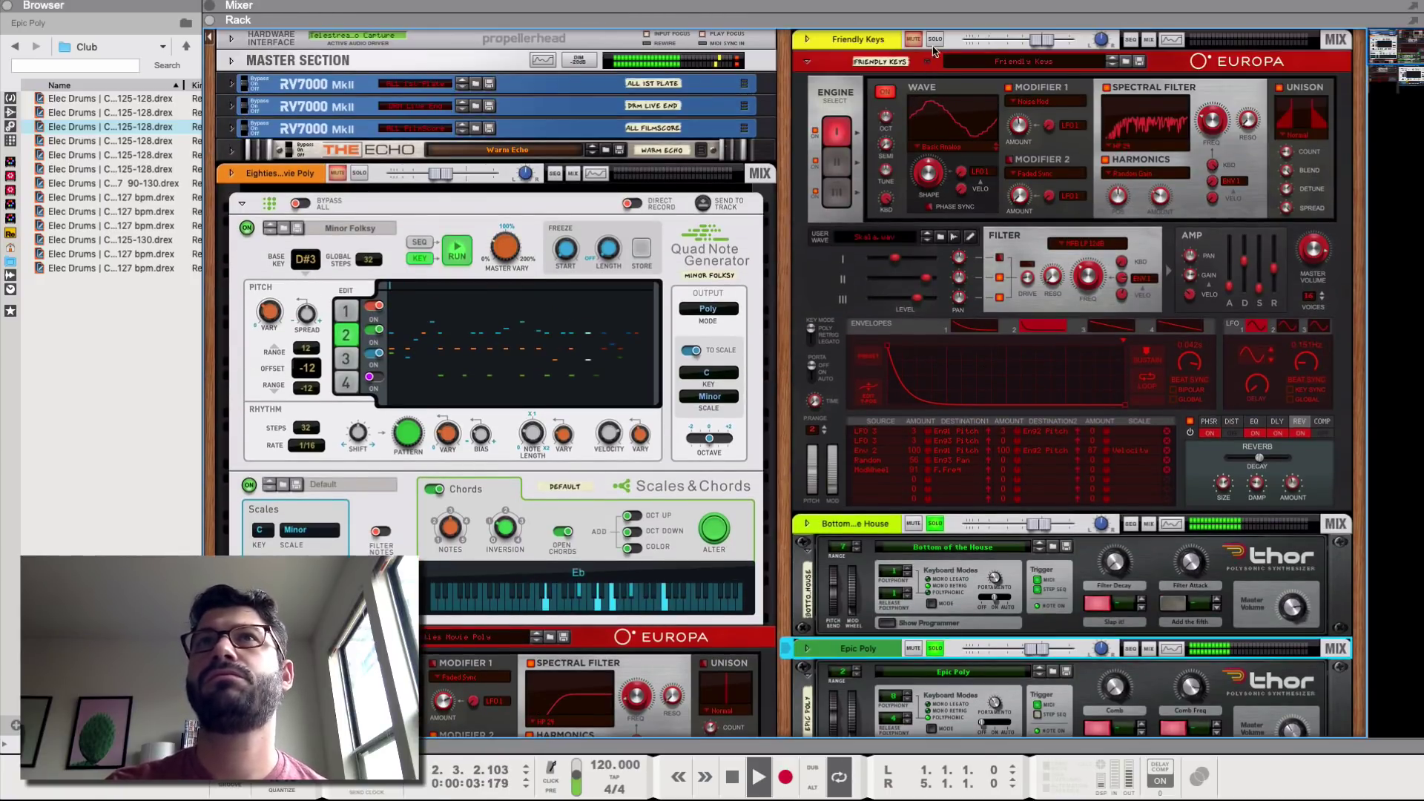
{"action": "left_click", "coordinate": [955, 48]}
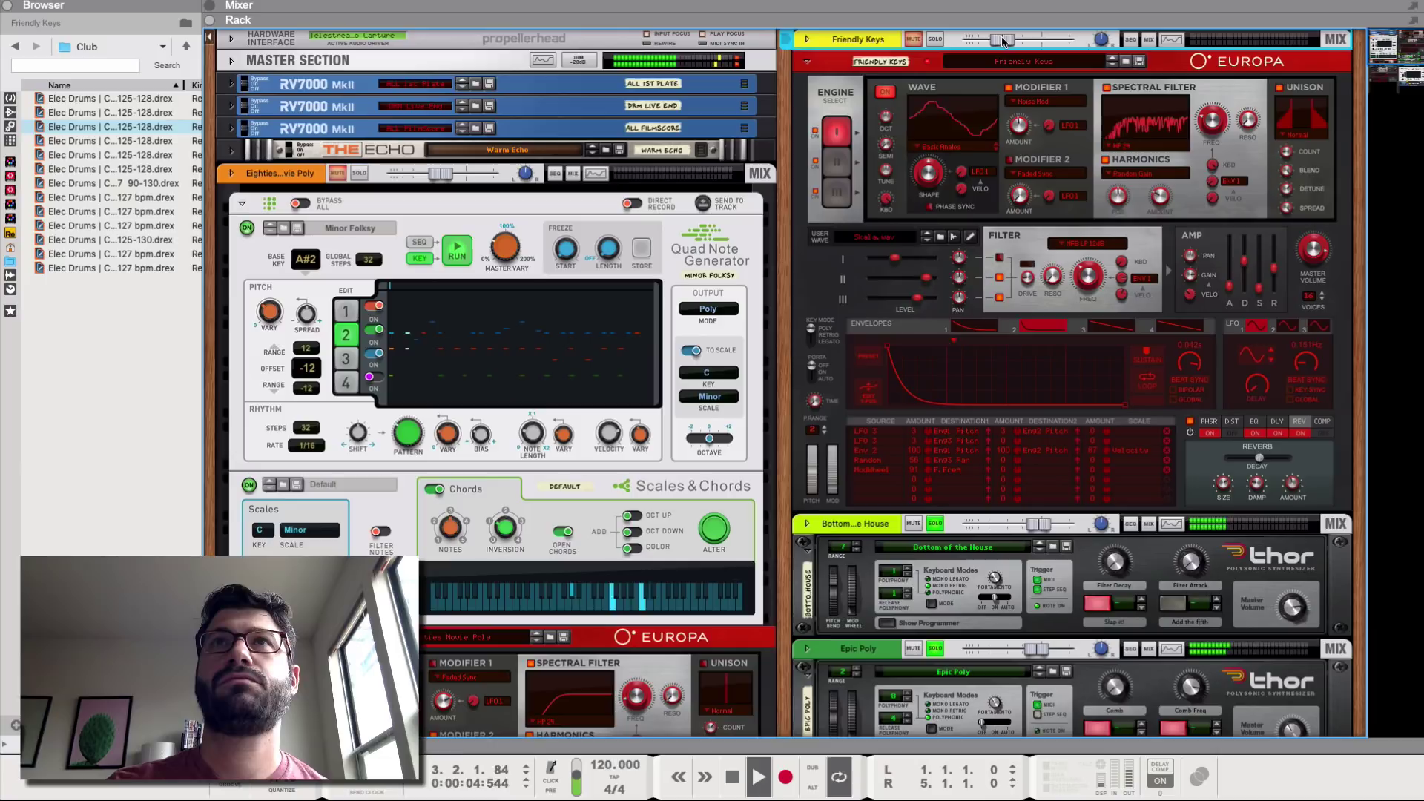
{"action": "left_click", "coordinate": [934, 39]}
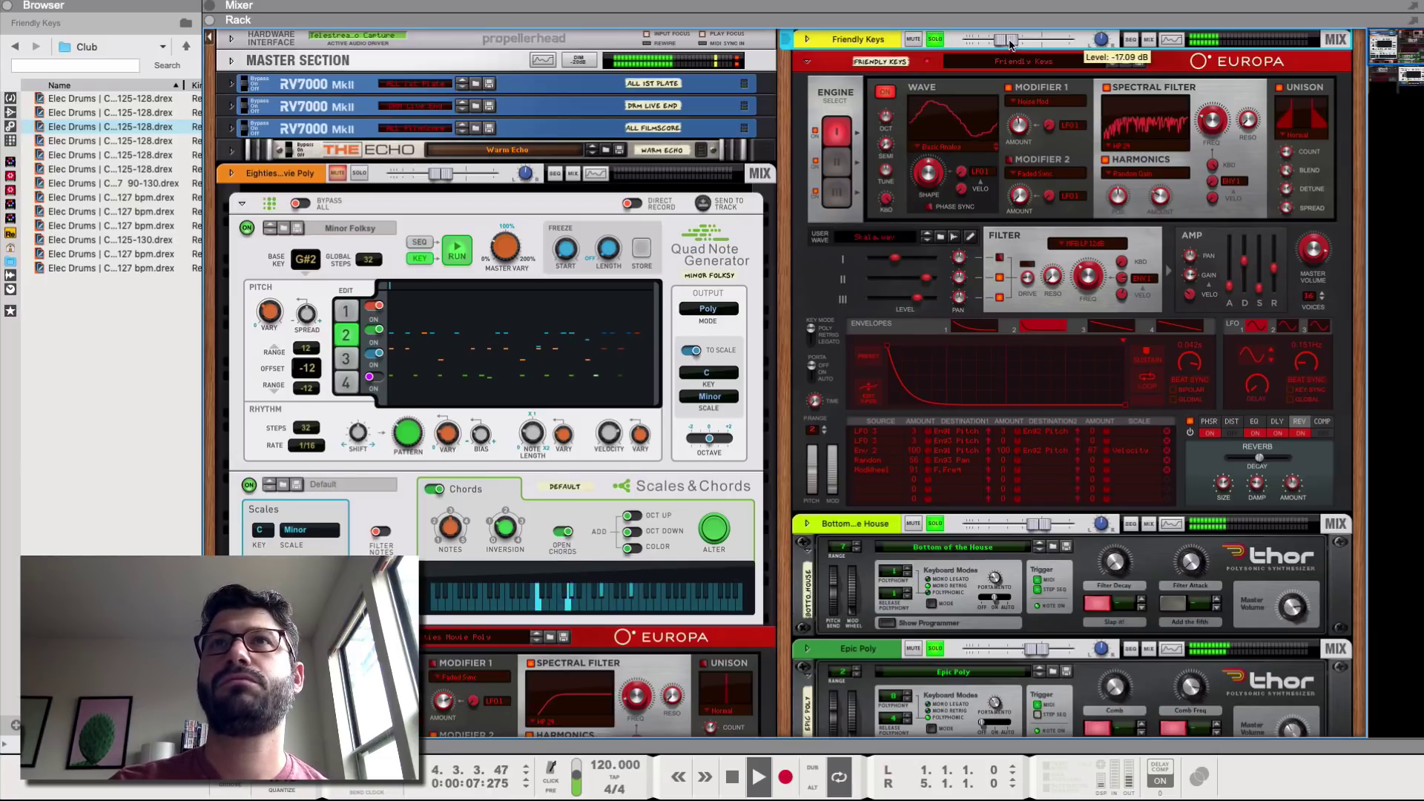
{"action": "left_click_drag", "start_coordinate": [1010, 44], "coordinate": [1026, 47]}
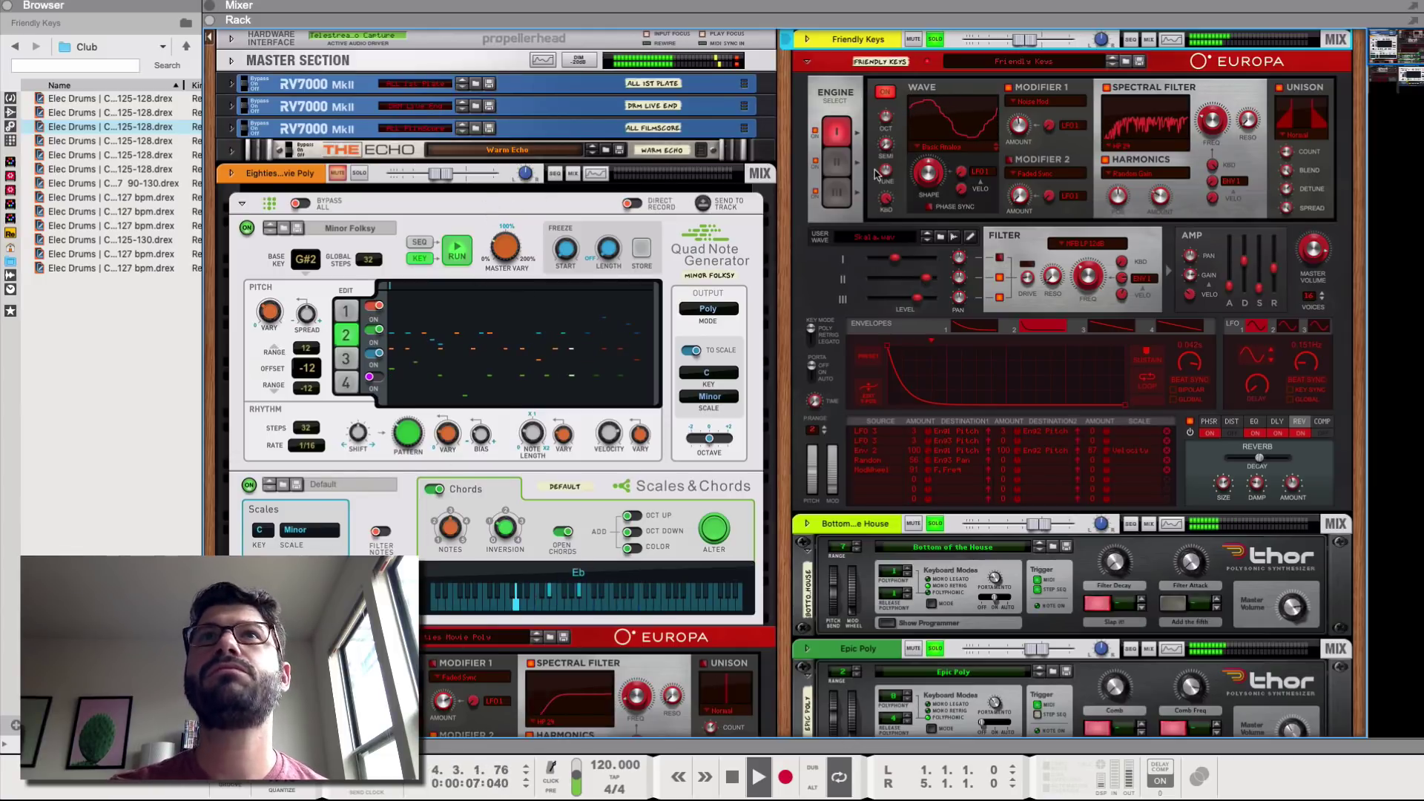
In the mixer, solo only Eighties Movie Poly and set its level to about -9.08 dB
{"action": "left_click", "coordinate": [230, 5]}
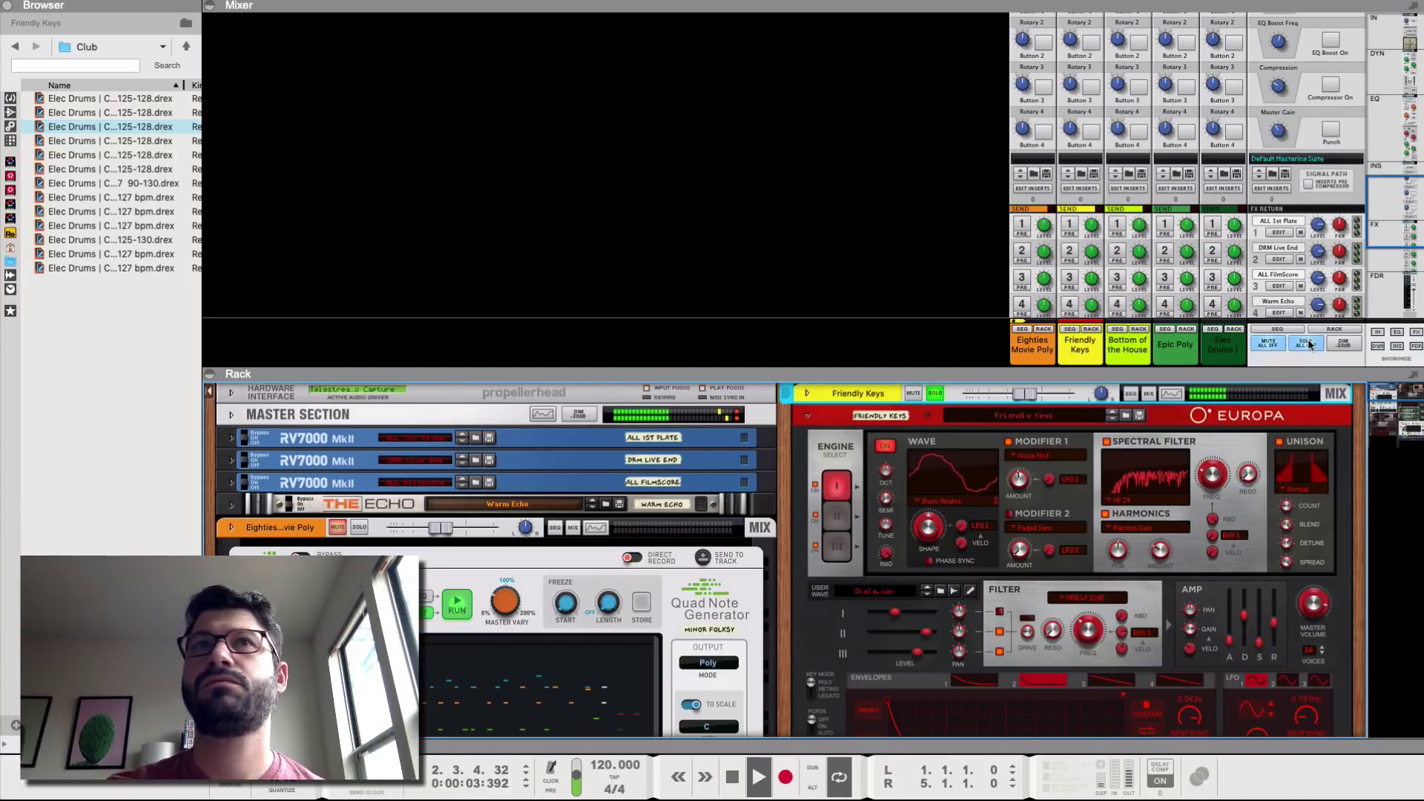
{"action": "scroll", "coordinate": [1047, 260], "scroll_direction": "down", "scroll_amount": 5}
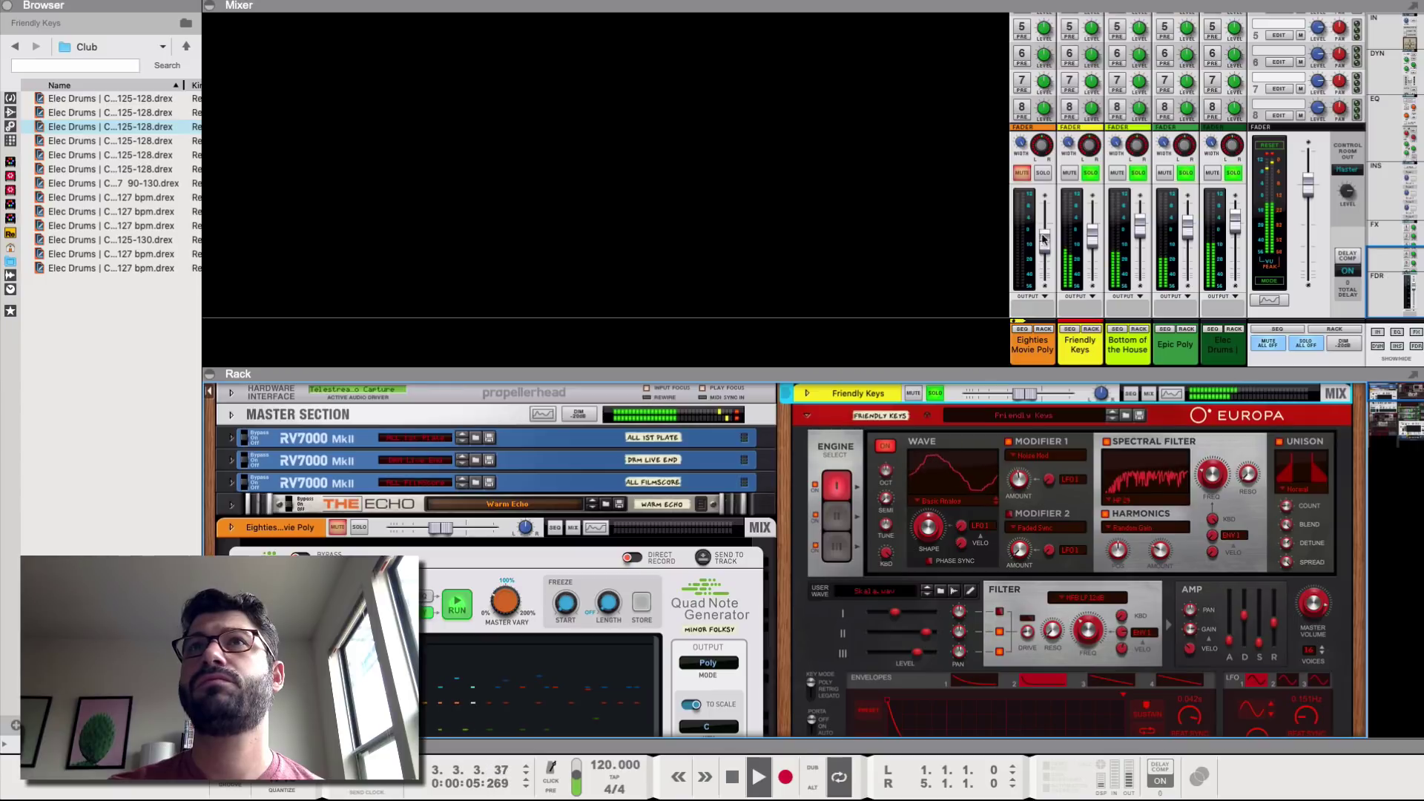
{"action": "left_click", "coordinate": [1045, 252]}
{"action": "left_click", "coordinate": [1304, 343]}
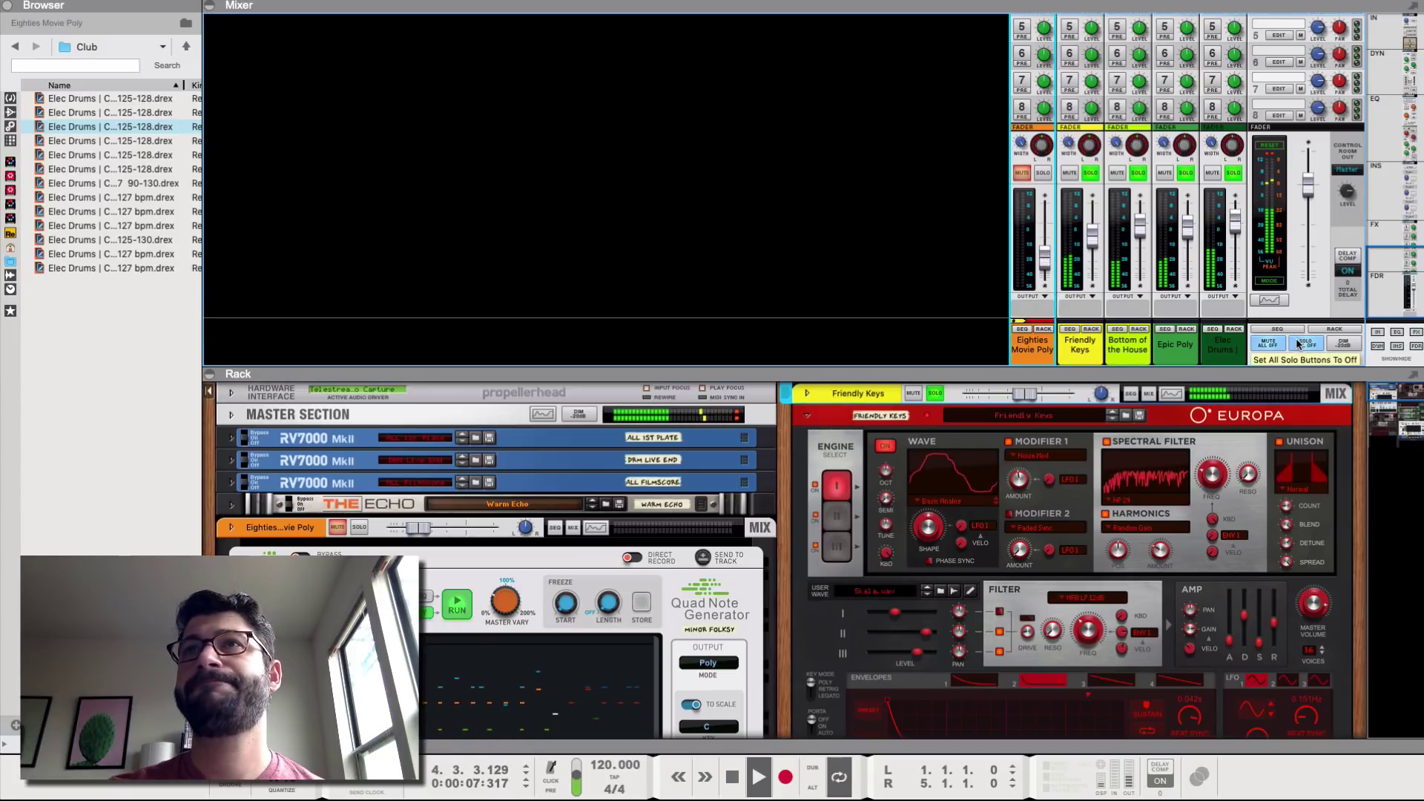
{"action": "left_click", "coordinate": [1043, 172]}
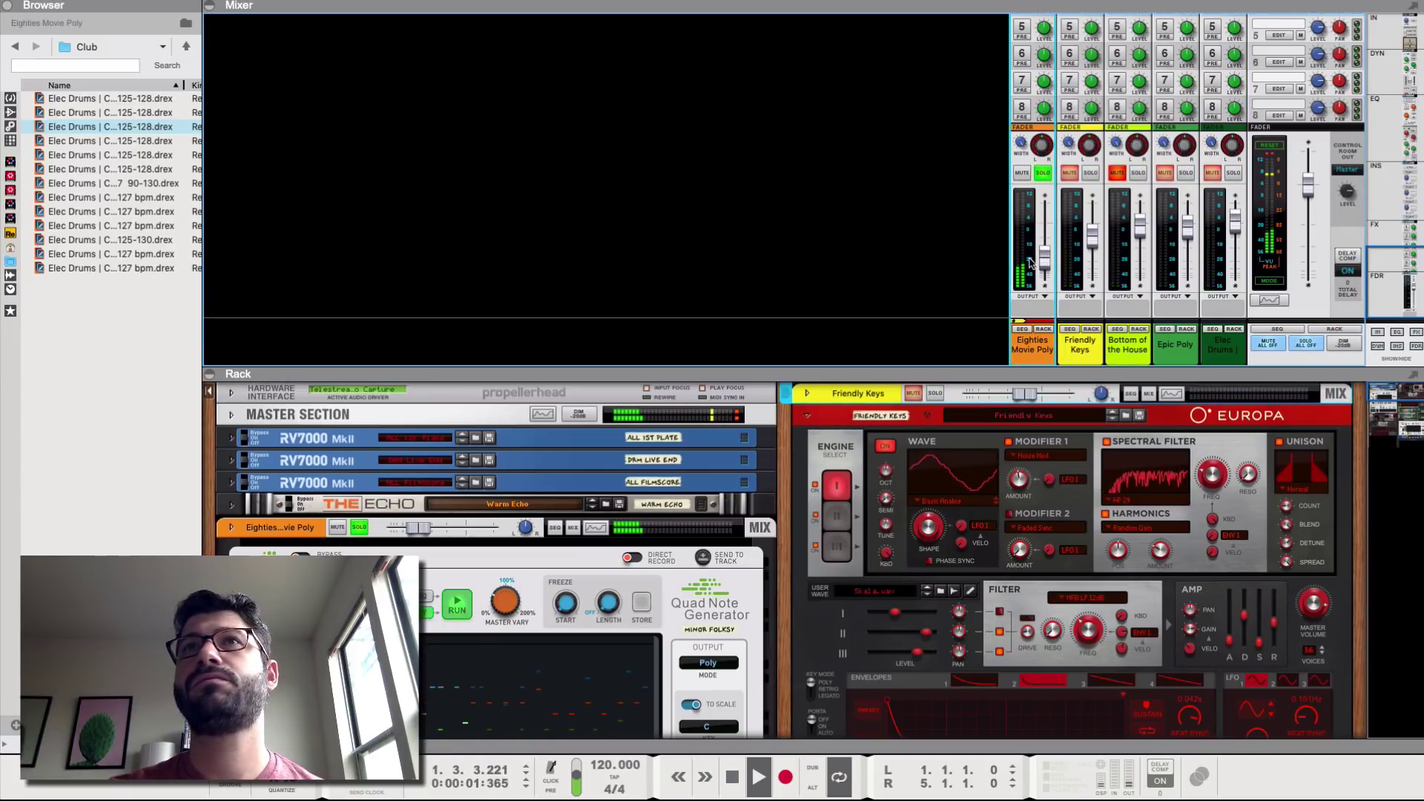
{"action": "left_click_drag", "start_coordinate": [1043, 264], "coordinate": [1047, 251]}
{"action": "left_click", "coordinate": [1117, 172]}
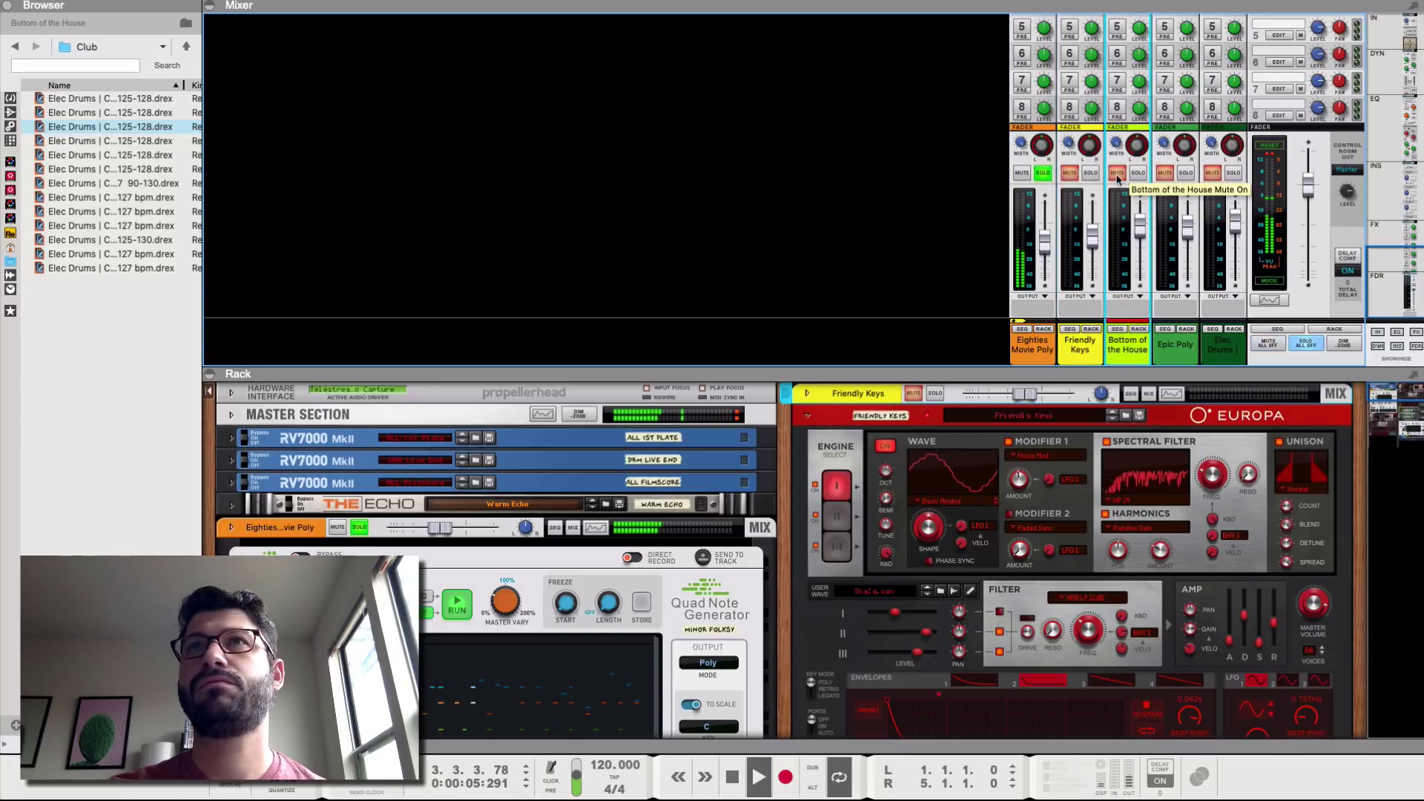
{"action": "left_click_drag", "start_coordinate": [1045, 251], "coordinate": [1053, 248]}
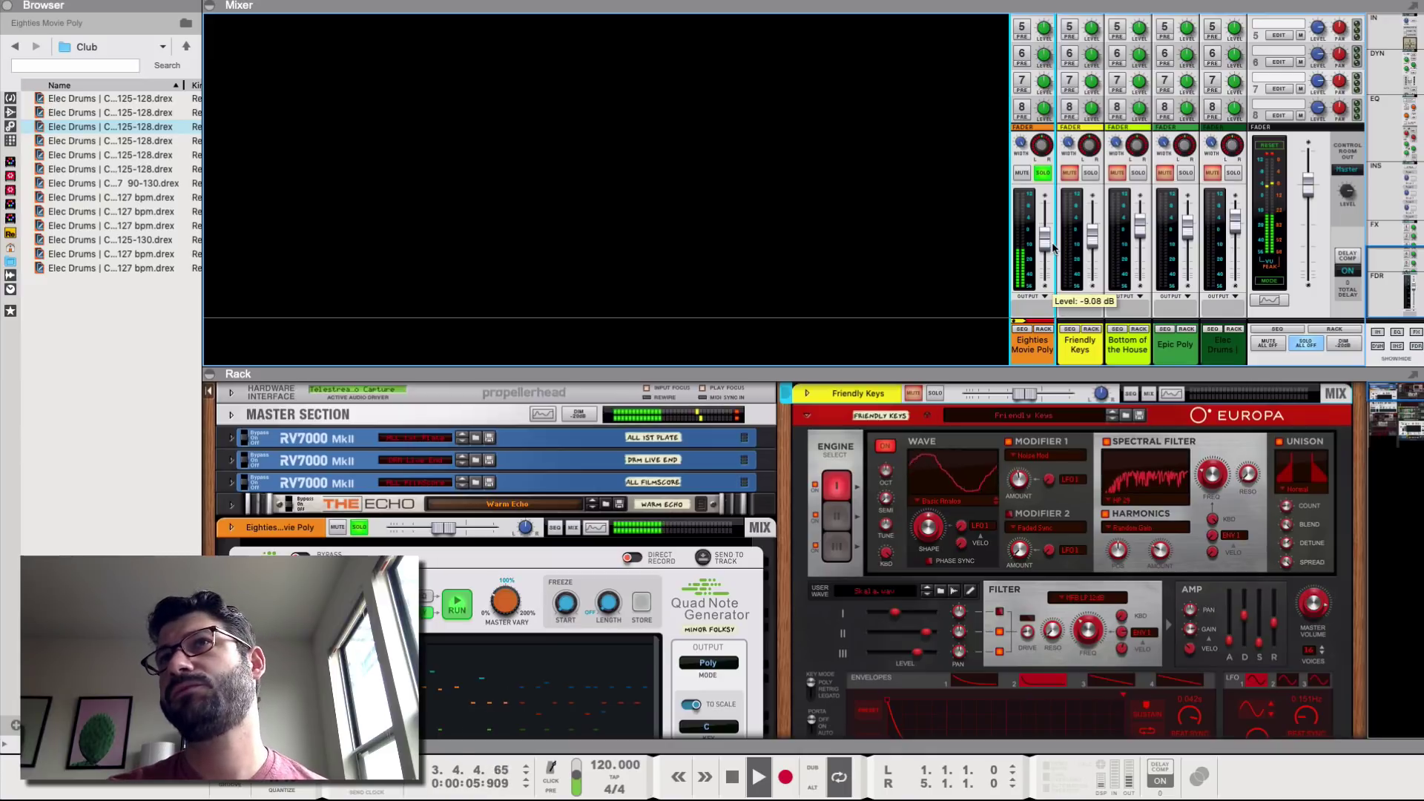
Turn off all channel solos and stop playback, leaving the mixer folded away
{"action": "left_click", "coordinate": [1308, 343]}
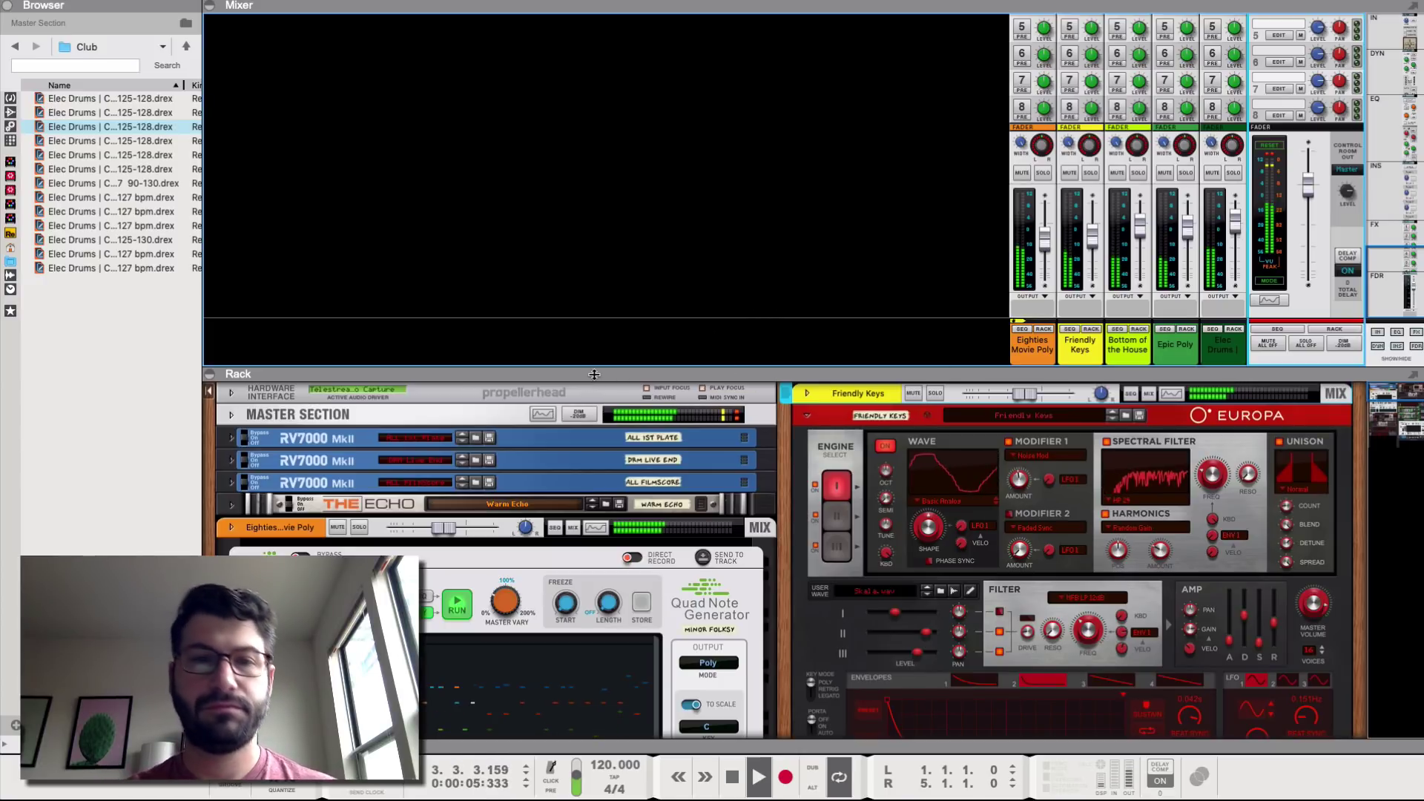
{"action": "key", "text": "space"}
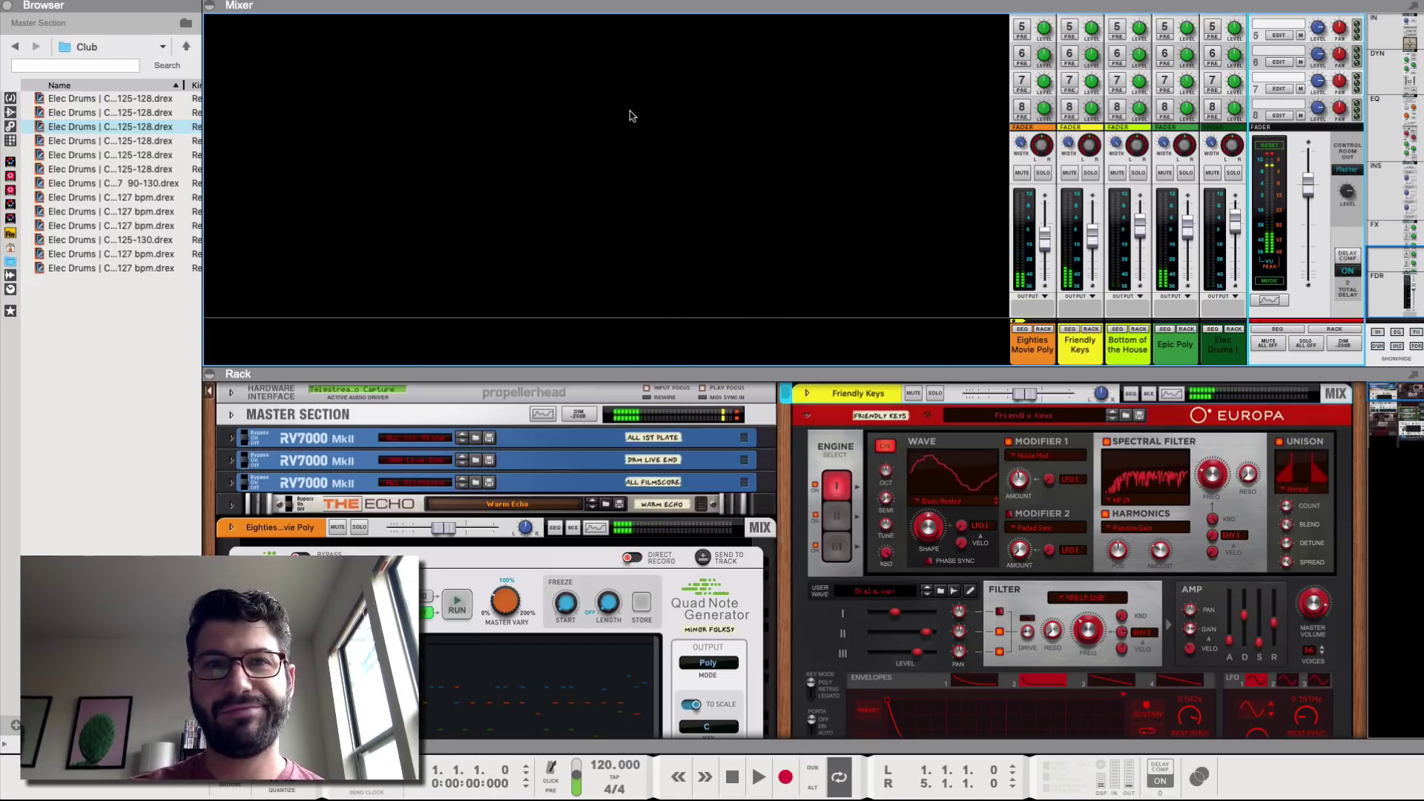
{"action": "left_click", "coordinate": [210, 5]}
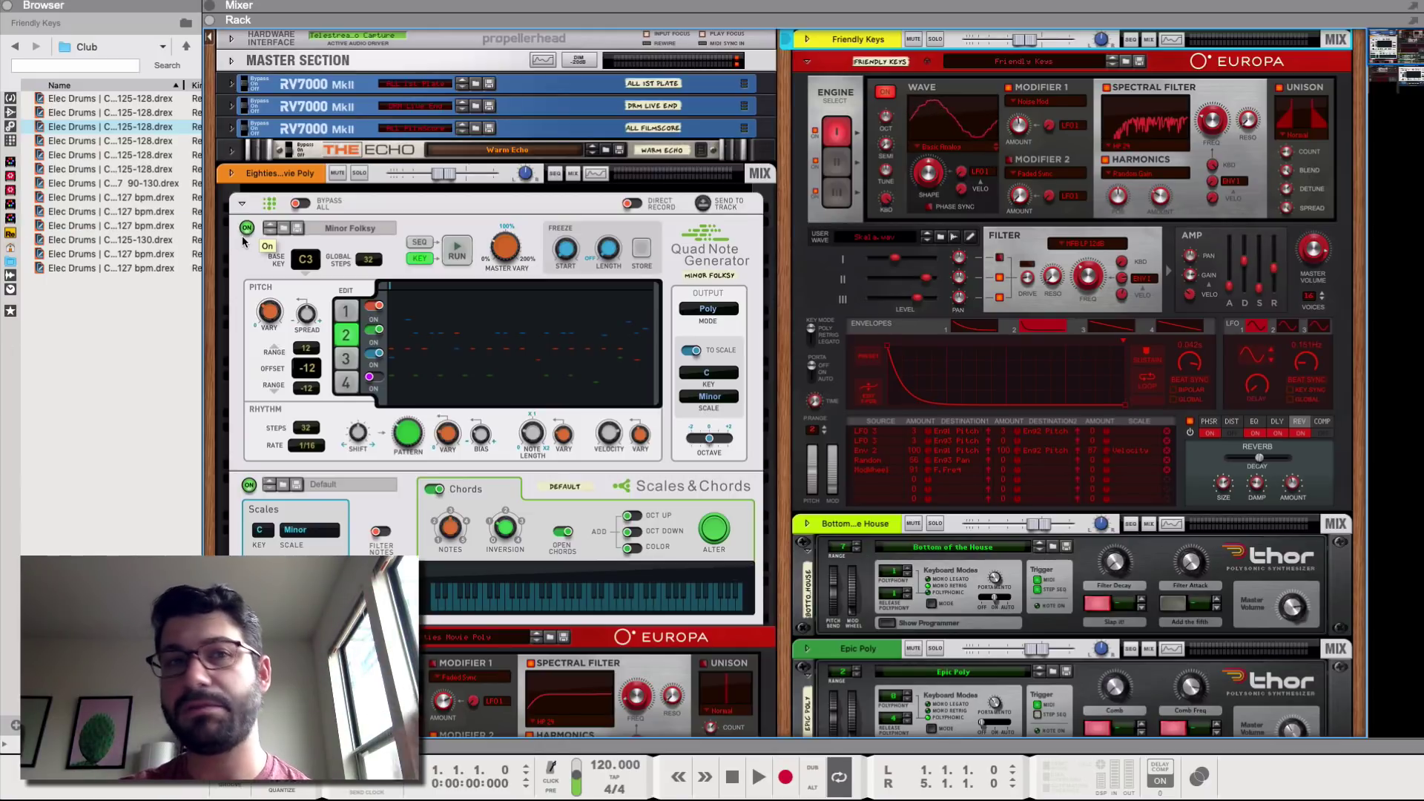
Run the Dr. OctoRex loop playback on its own and select the Elec Drums mix channel
{"action": "scroll", "coordinate": [774, 539], "scroll_direction": "down", "scroll_amount": 10}
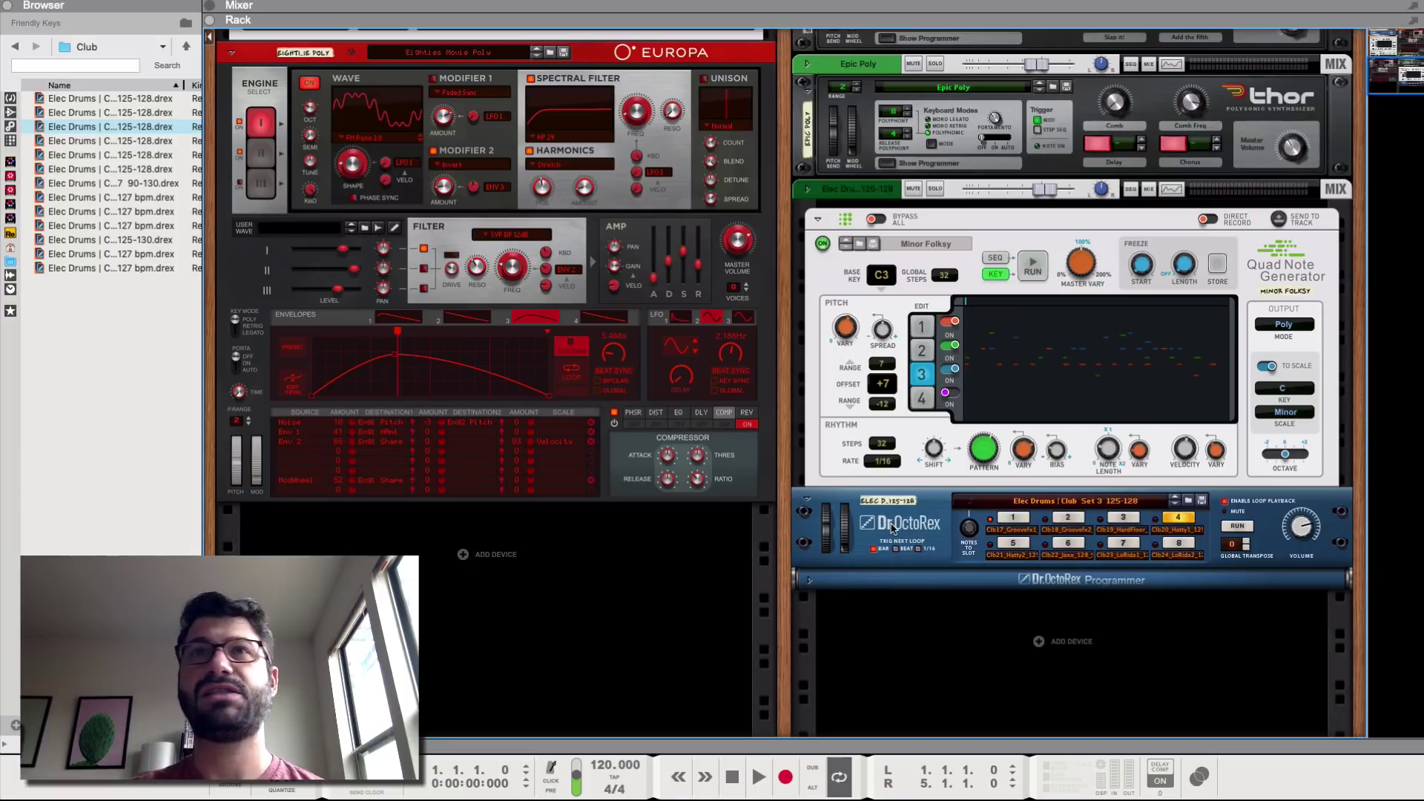
{"action": "left_click", "coordinate": [1248, 534]}
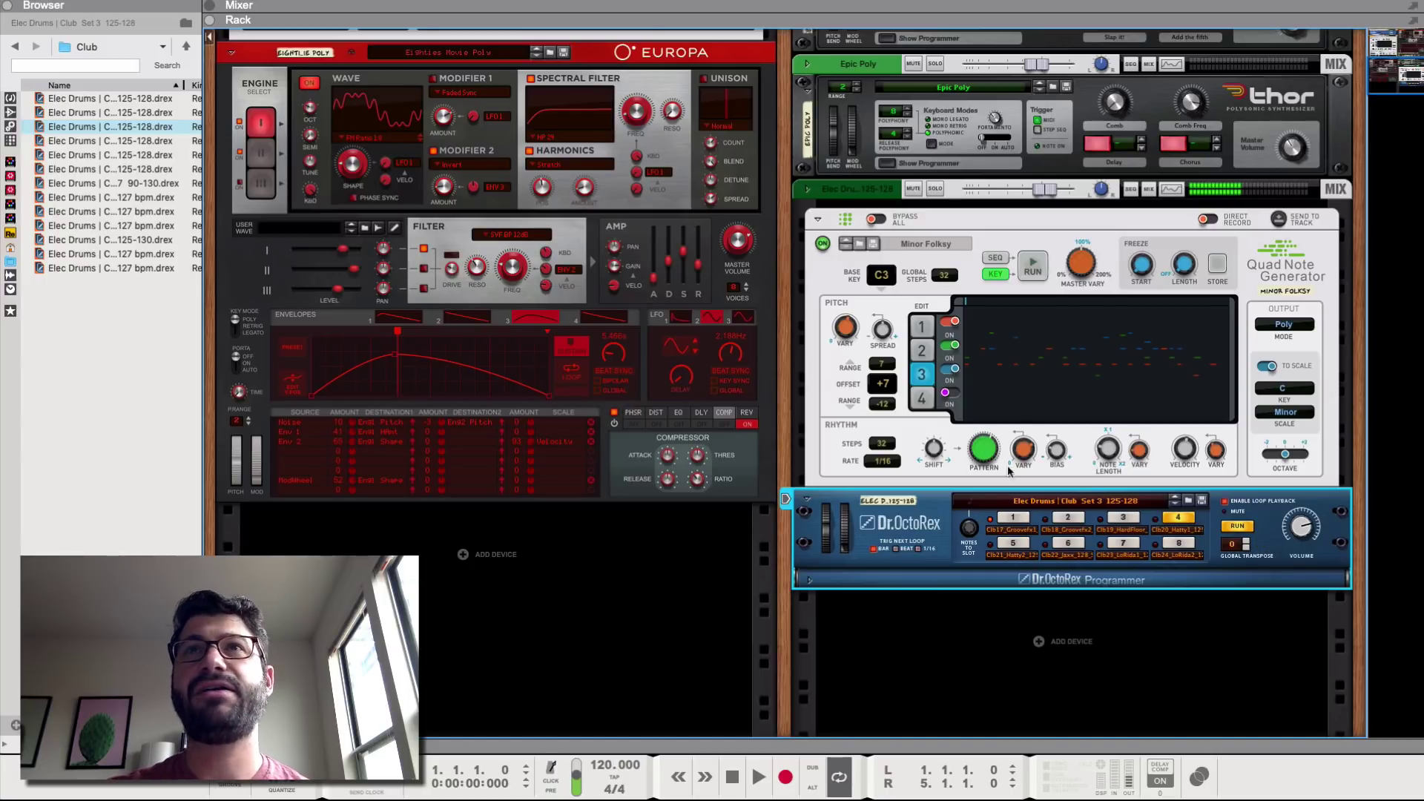
{"action": "left_click", "coordinate": [816, 296]}
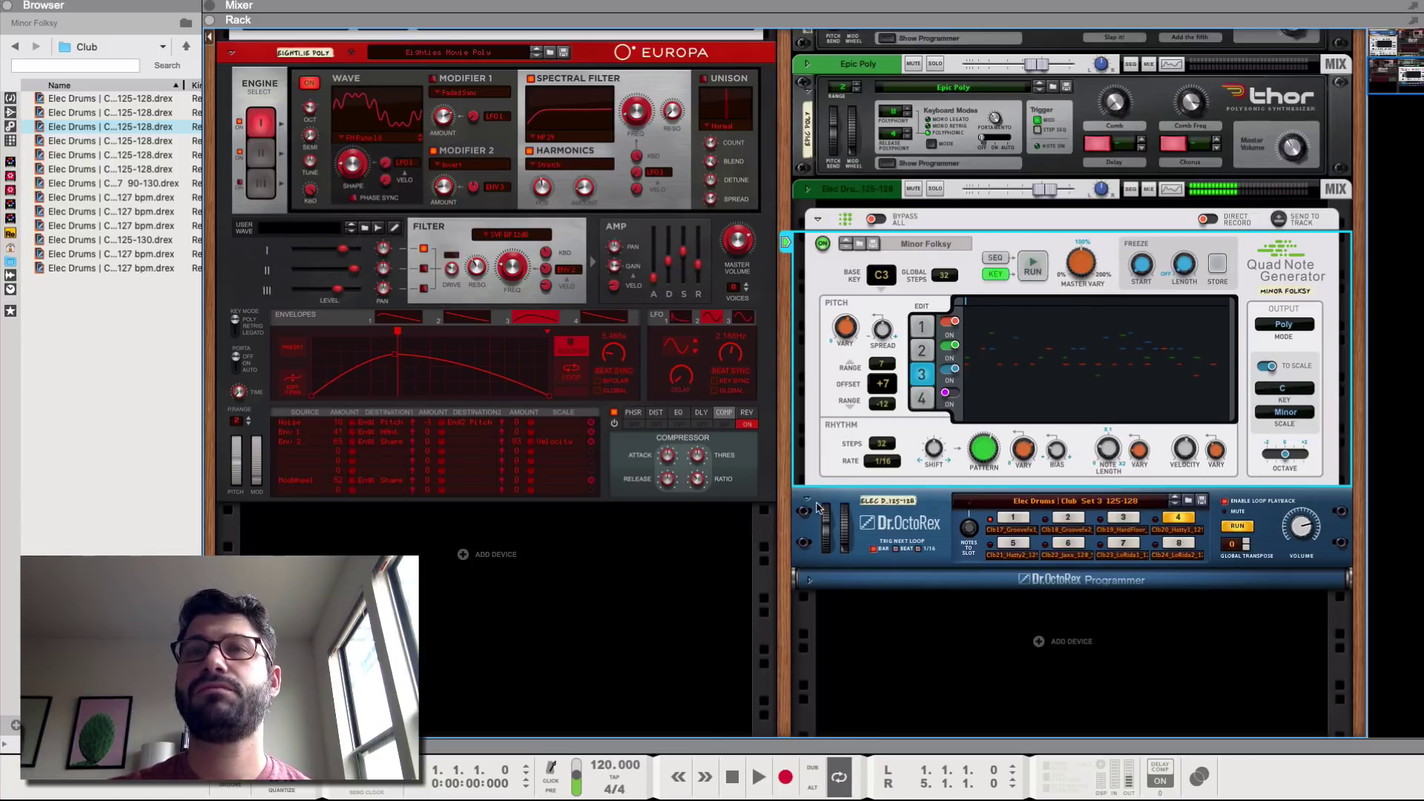
{"action": "left_click", "coordinate": [805, 520]}
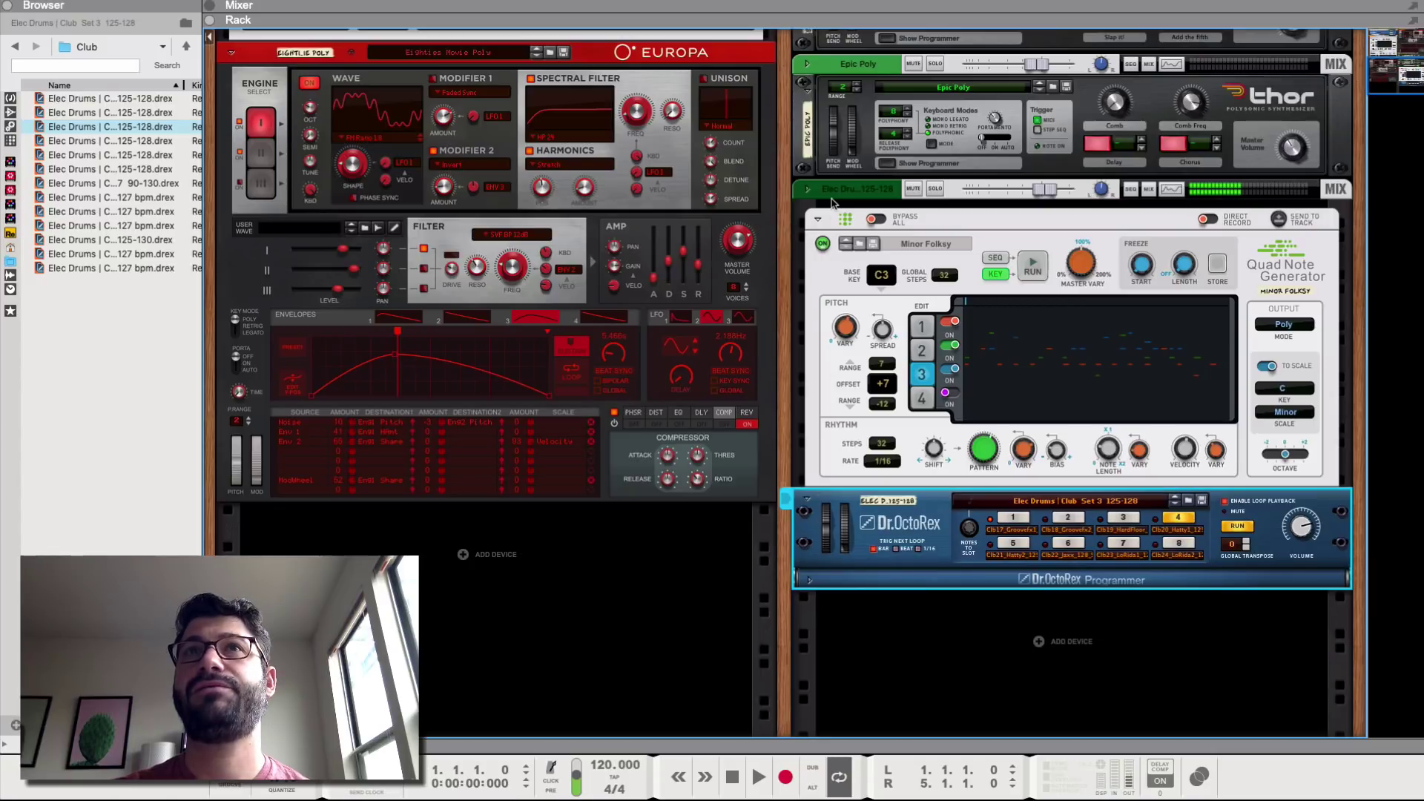
{"action": "left_click", "coordinate": [822, 194]}
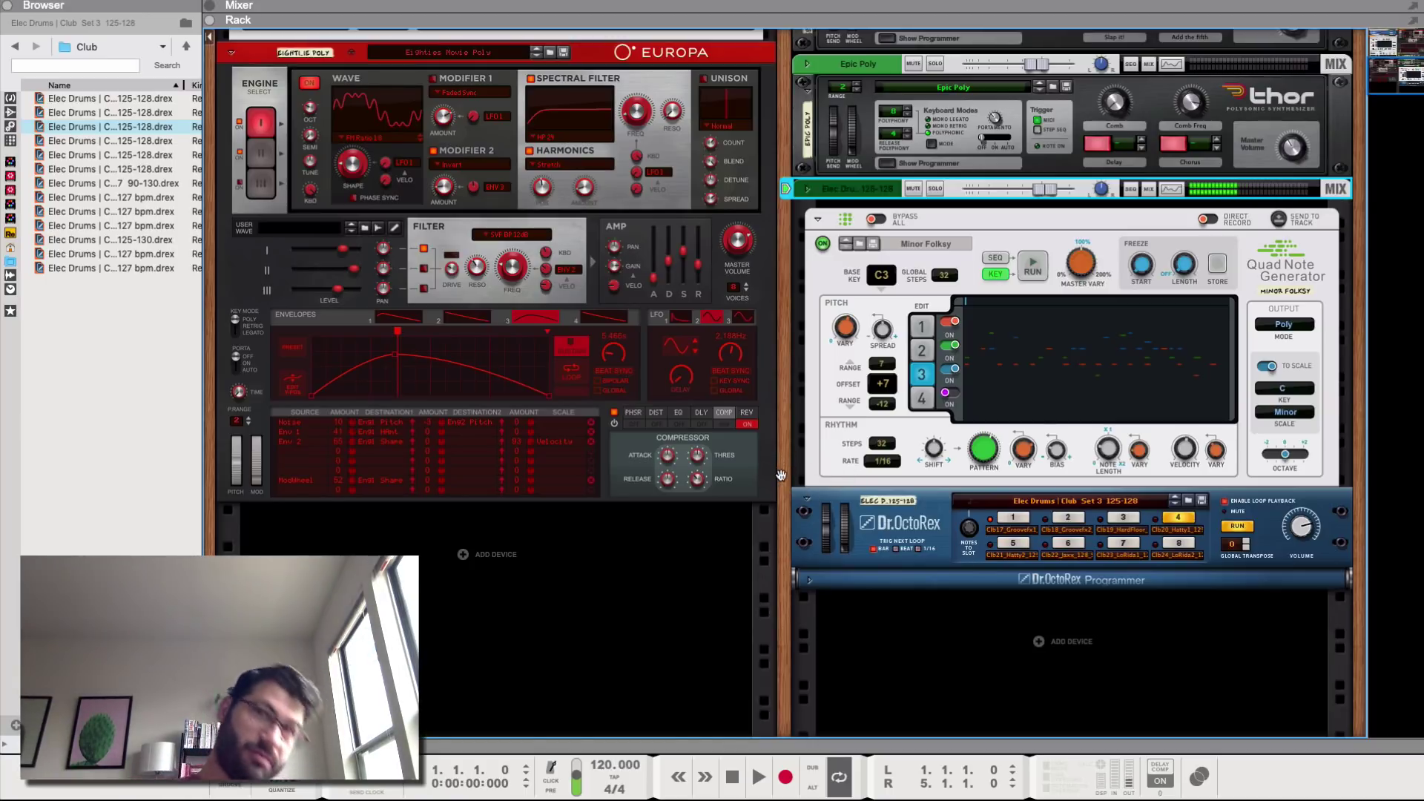
{"action": "left_click", "coordinate": [806, 502]}
{"action": "left_click", "coordinate": [805, 501]}
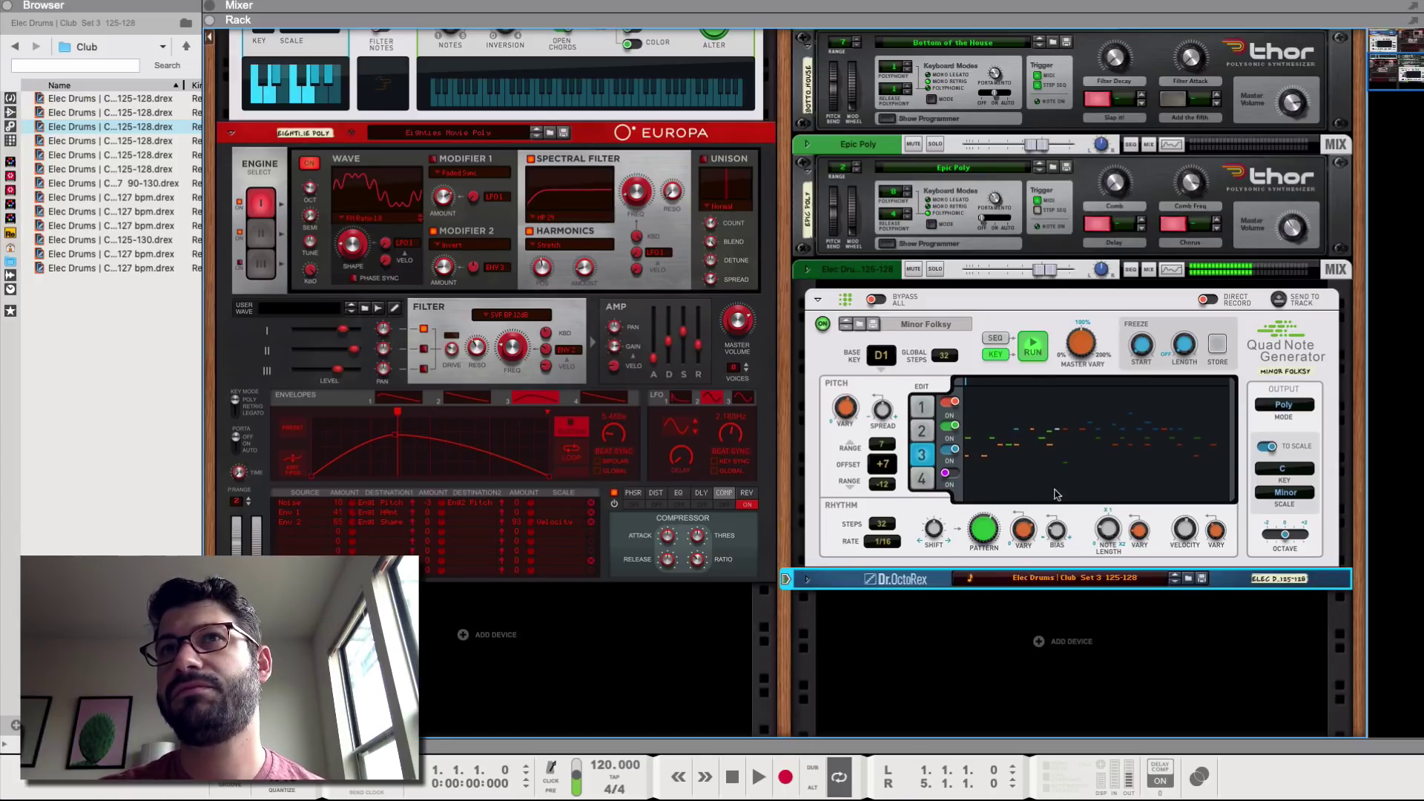
{"action": "left_click", "coordinate": [807, 579]}
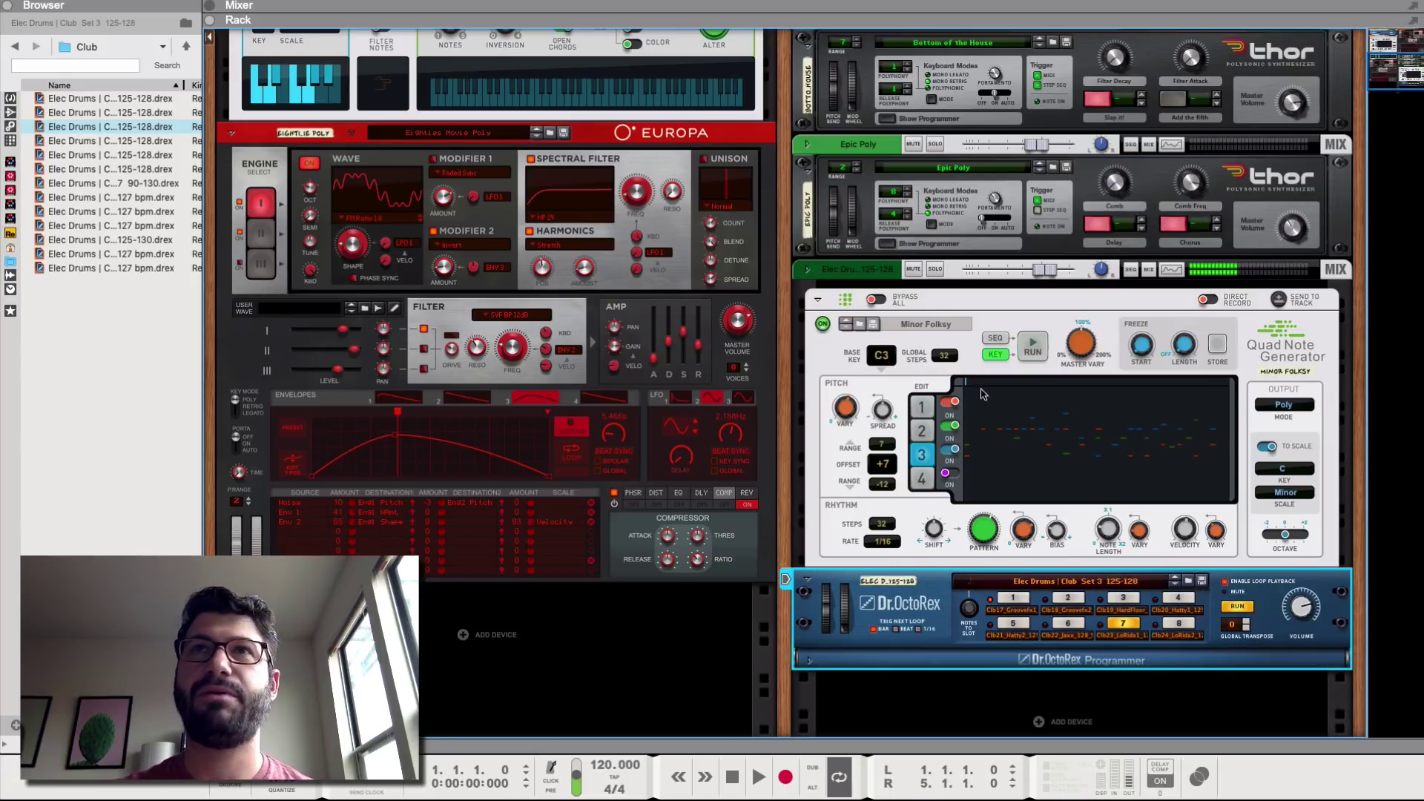
Stop the running drum loop, restart song playback and solo the Elec Drums channel
{"action": "left_click", "coordinate": [730, 785]}
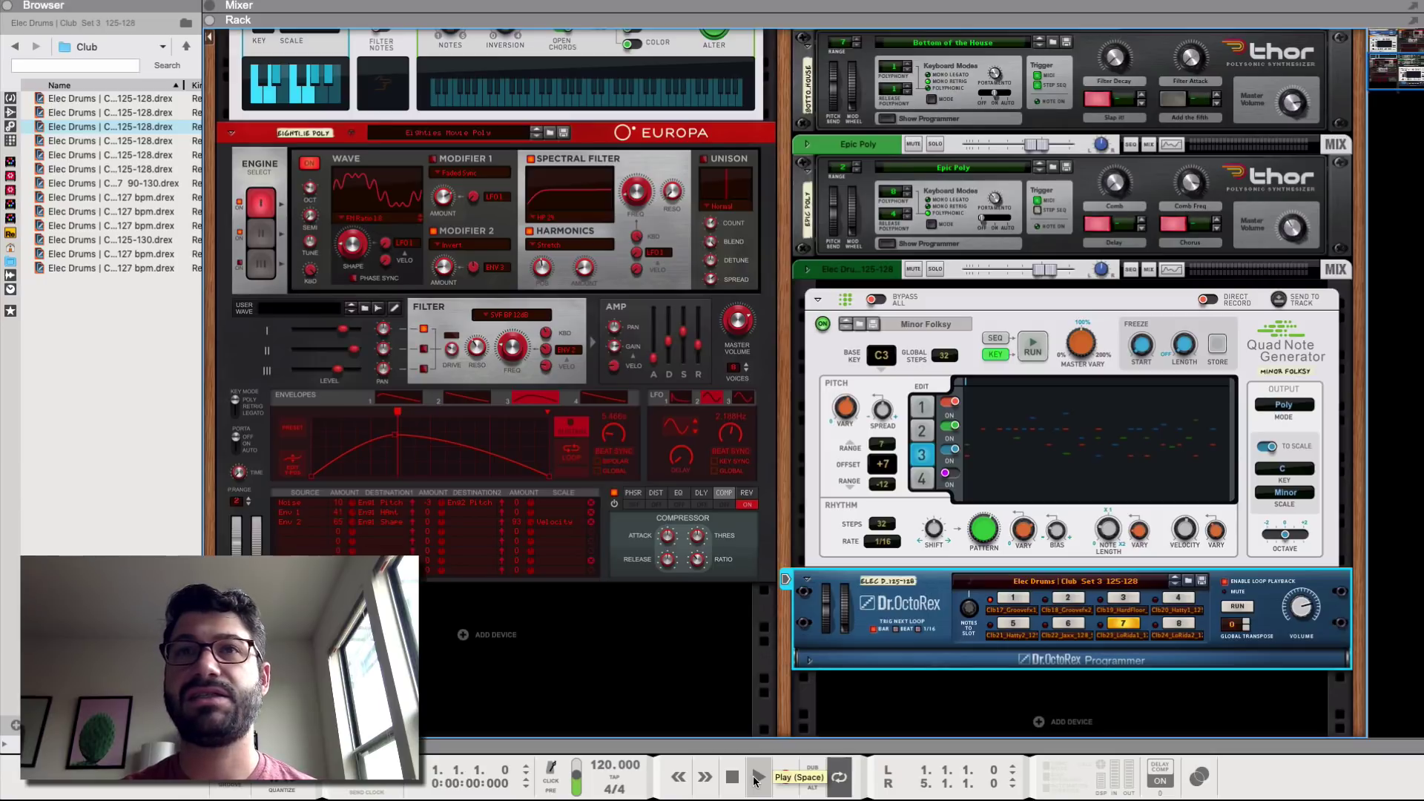
{"action": "left_click", "coordinate": [756, 779]}
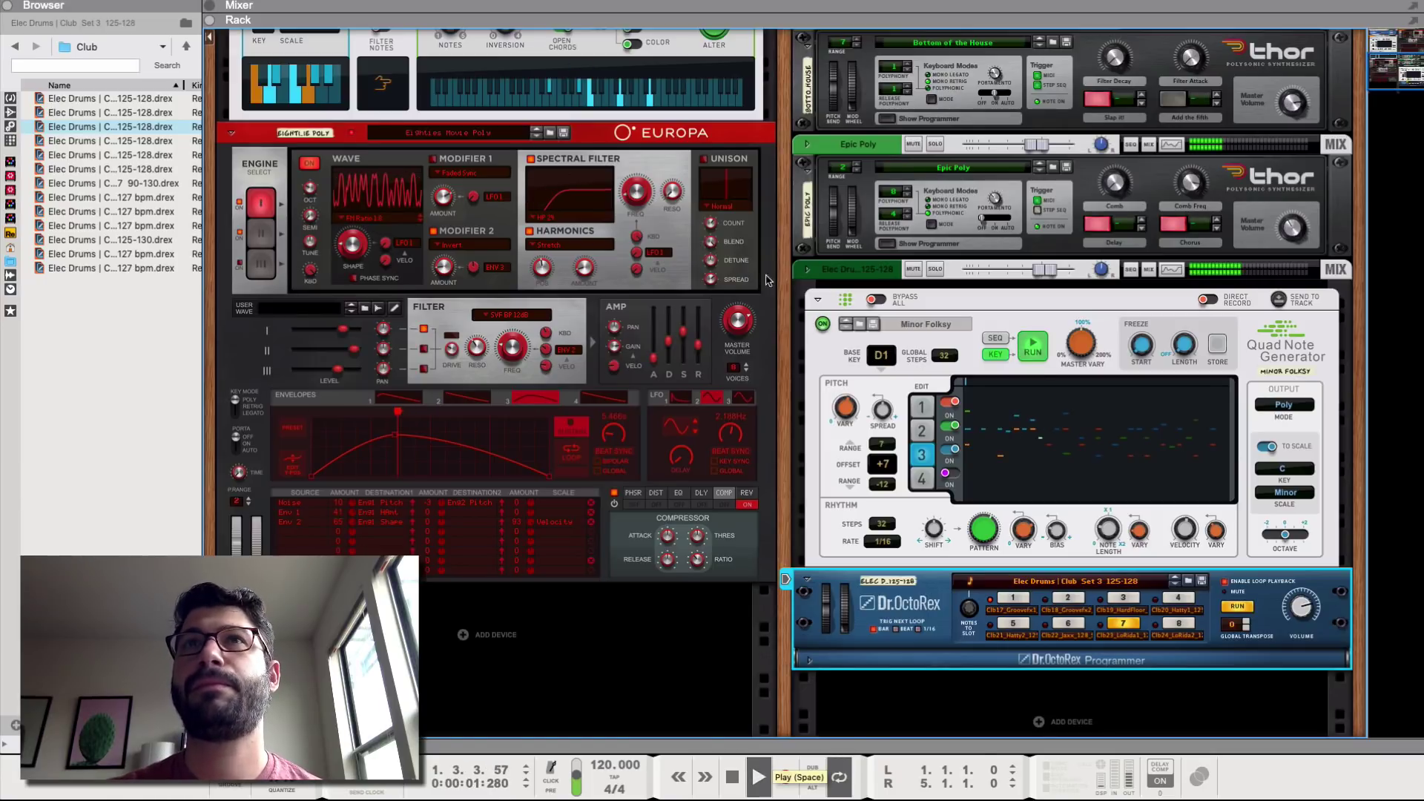
{"action": "left_click", "coordinate": [934, 270]}
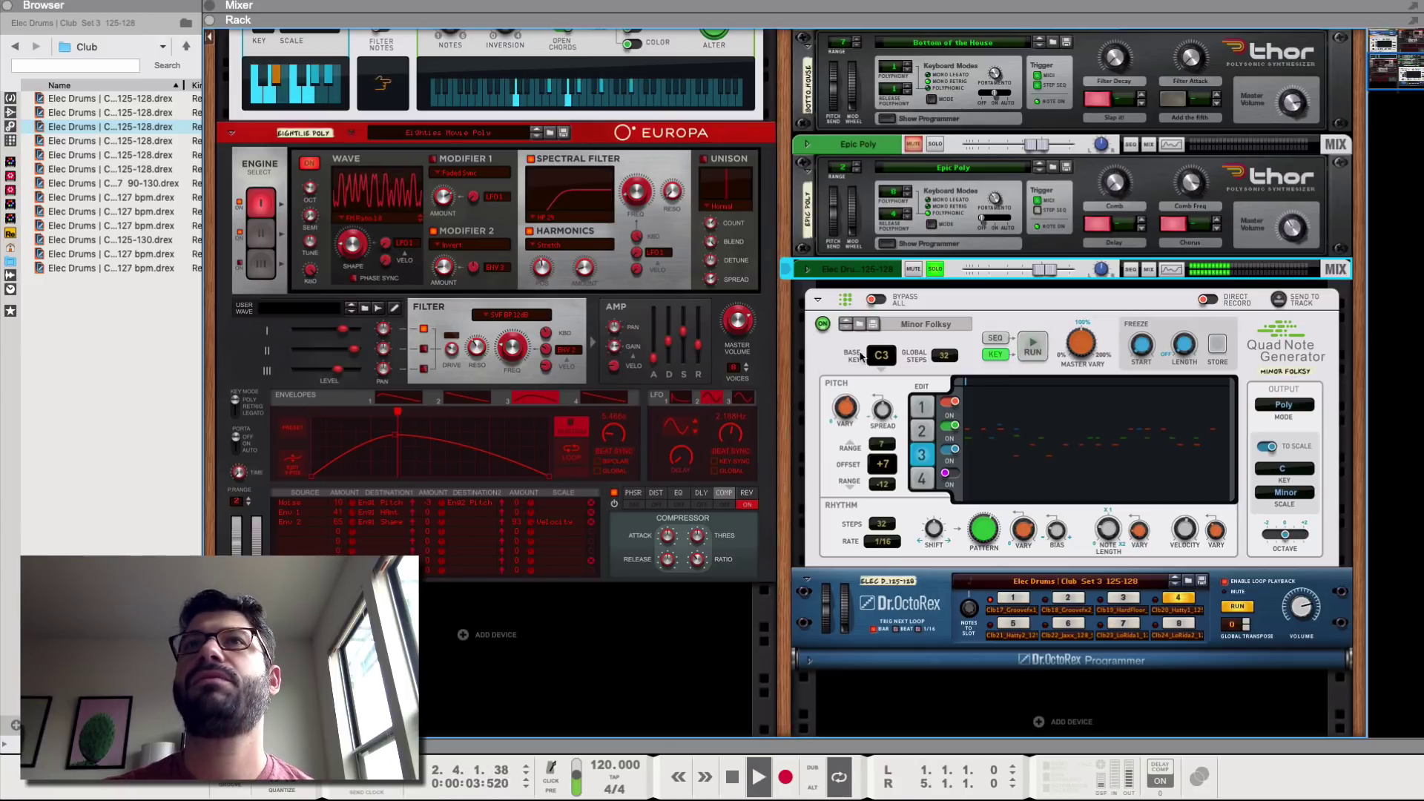
Toggle Run on the Elec Drums' Quad Note Generator to audition the drum loop with and without it
{"action": "left_click", "coordinate": [1033, 347]}
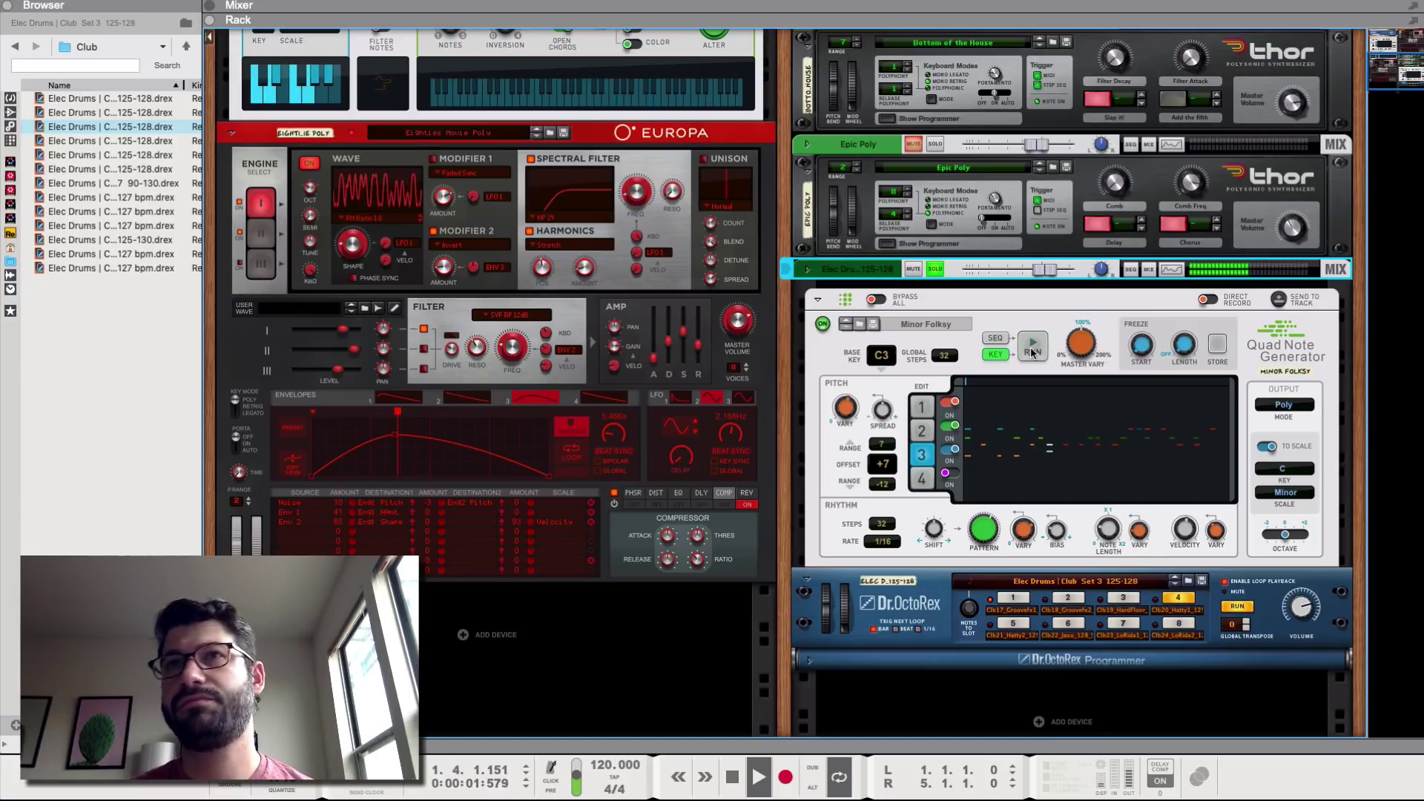
{"action": "left_click", "coordinate": [1034, 348]}
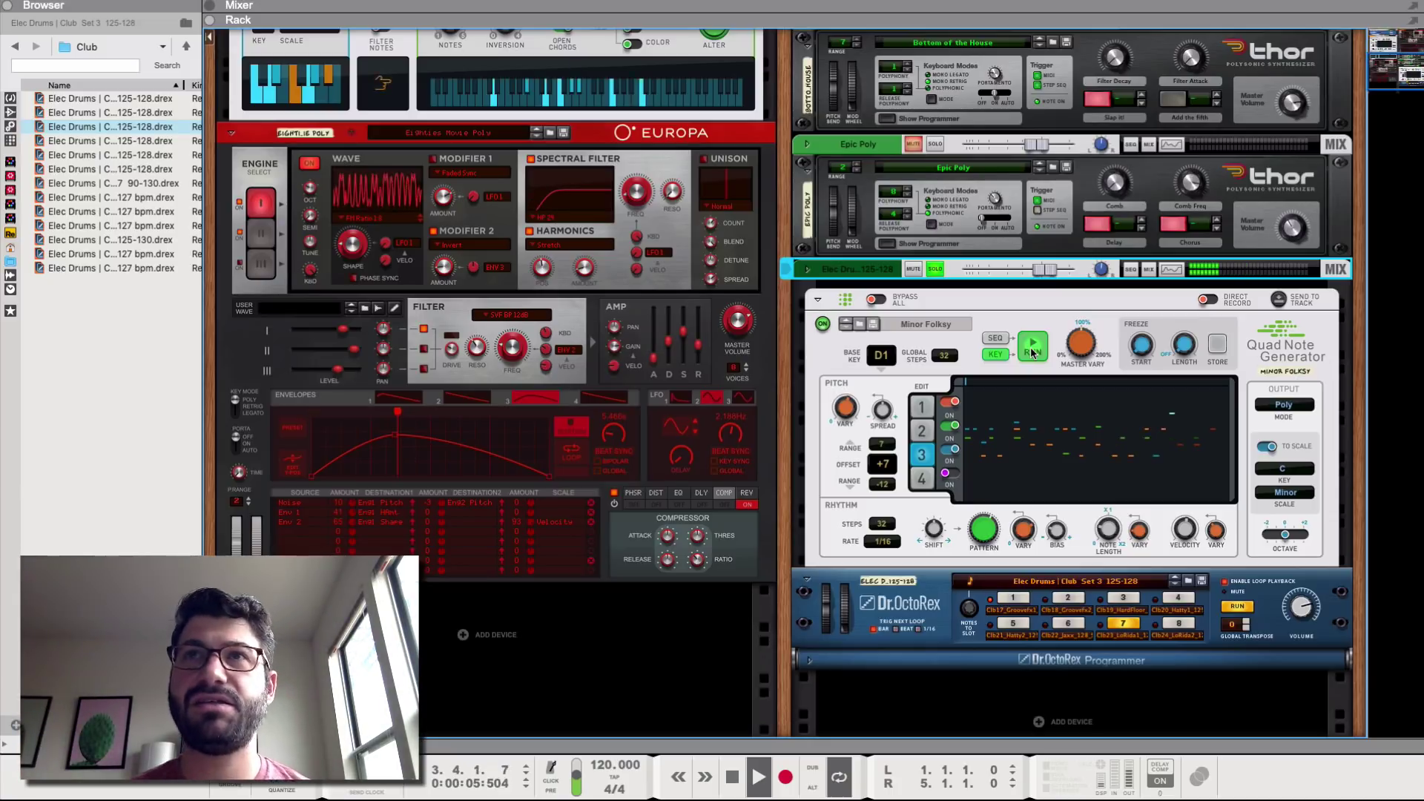
{"action": "left_click", "coordinate": [1031, 349]}
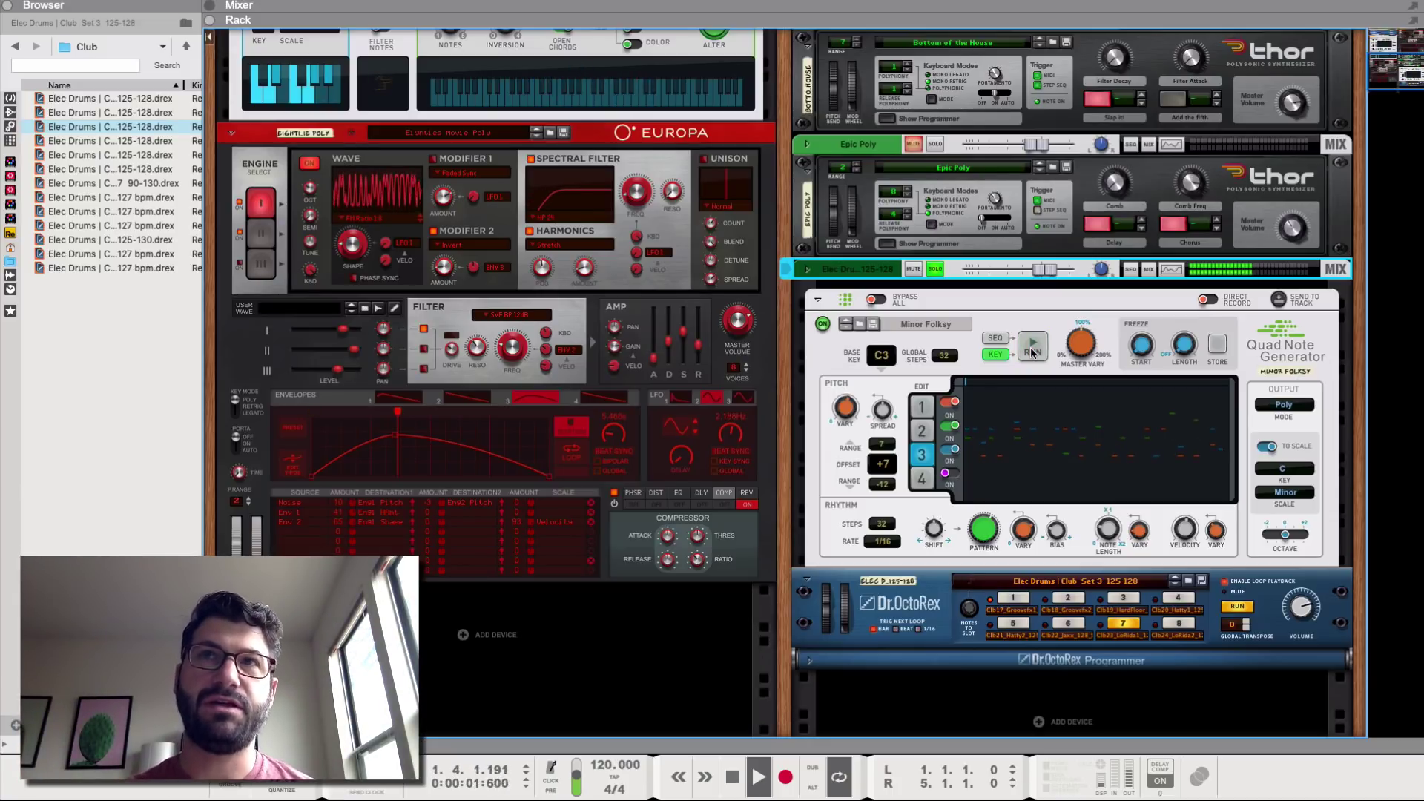
Switch the Elec Drums' Quad Note Generator on and off repeatedly to compare the loop's sound, and stop playback
{"action": "left_click", "coordinate": [1031, 348]}
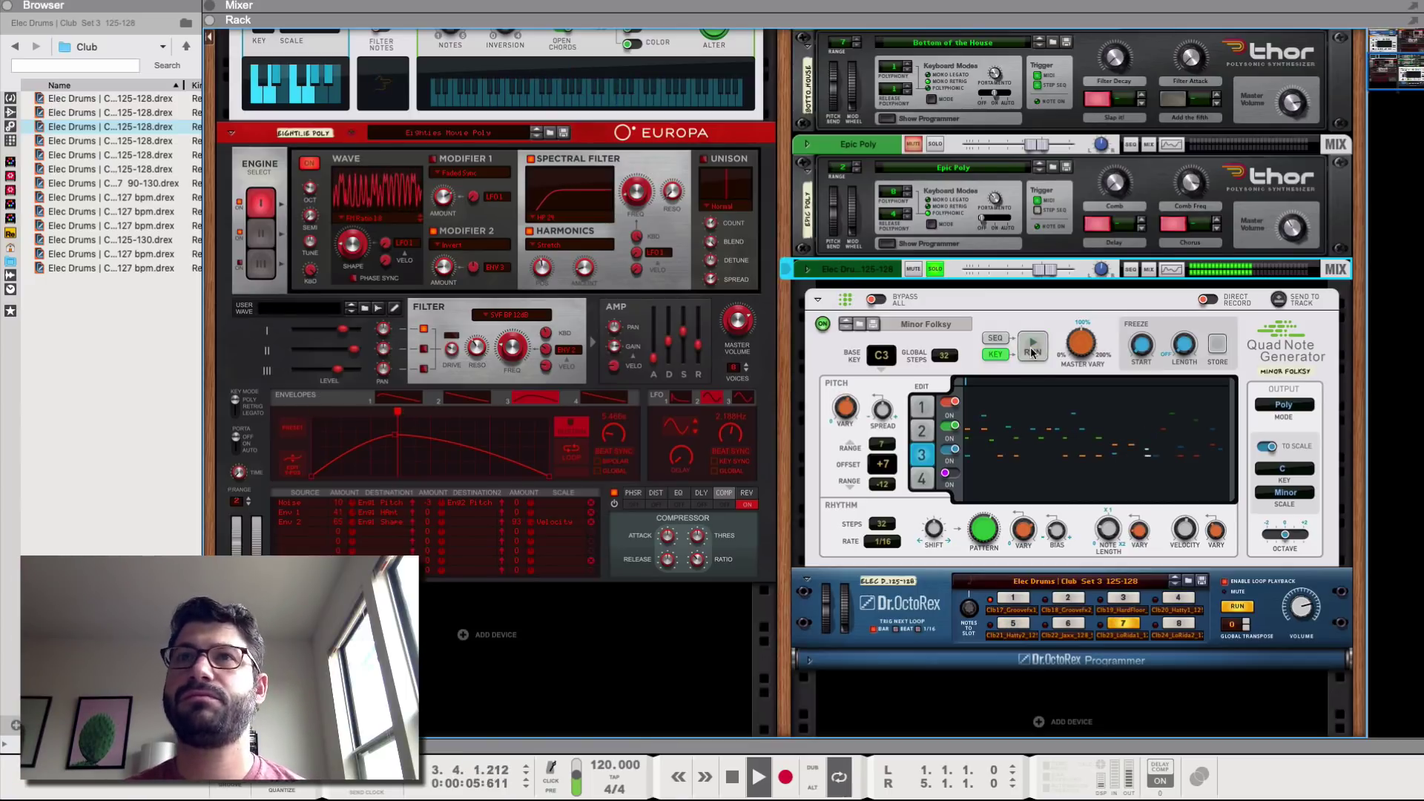
{"action": "left_click", "coordinate": [1032, 349]}
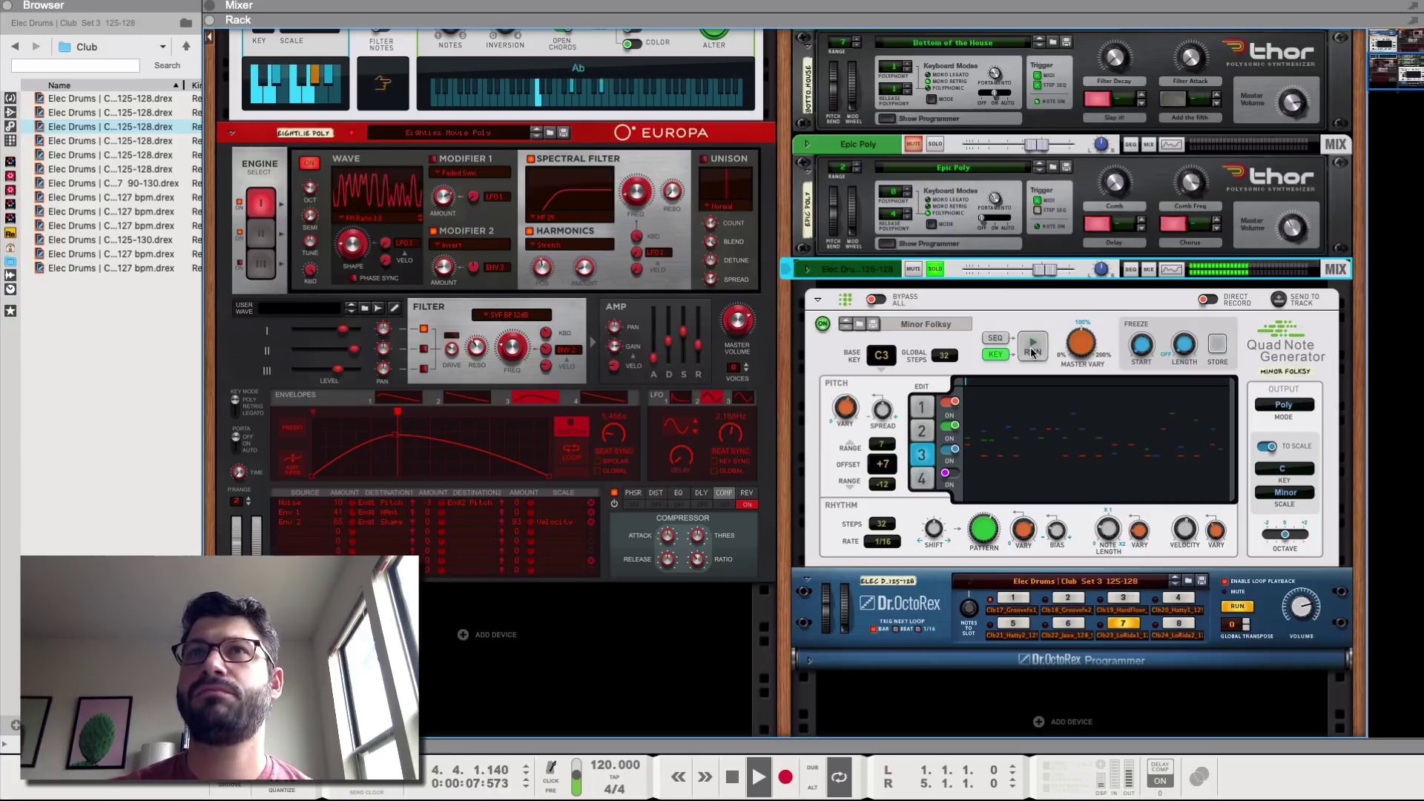
{"action": "left_click", "coordinate": [1032, 349]}
{"action": "left_click", "coordinate": [1032, 349]}
{"action": "left_click", "coordinate": [1031, 349]}
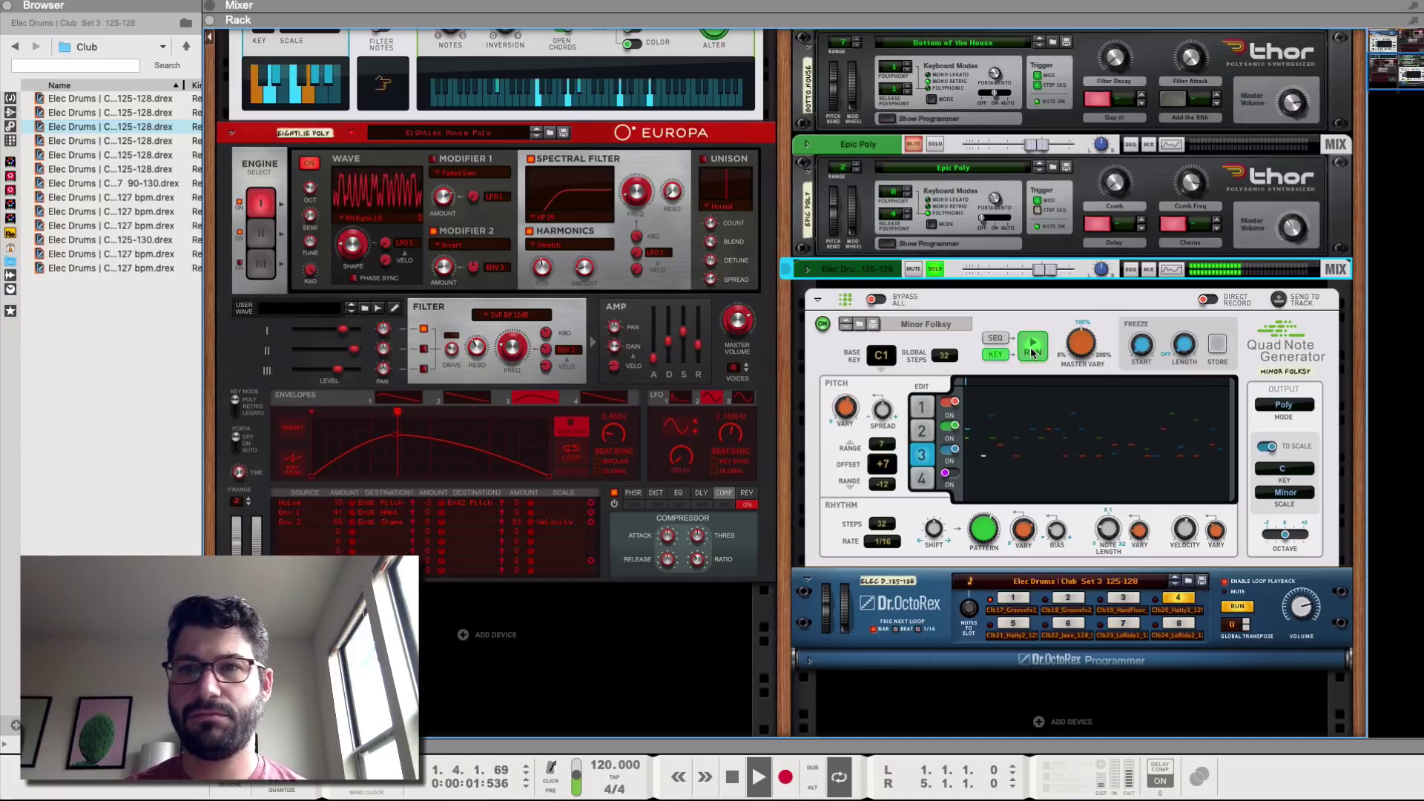
{"action": "left_click", "coordinate": [1032, 348]}
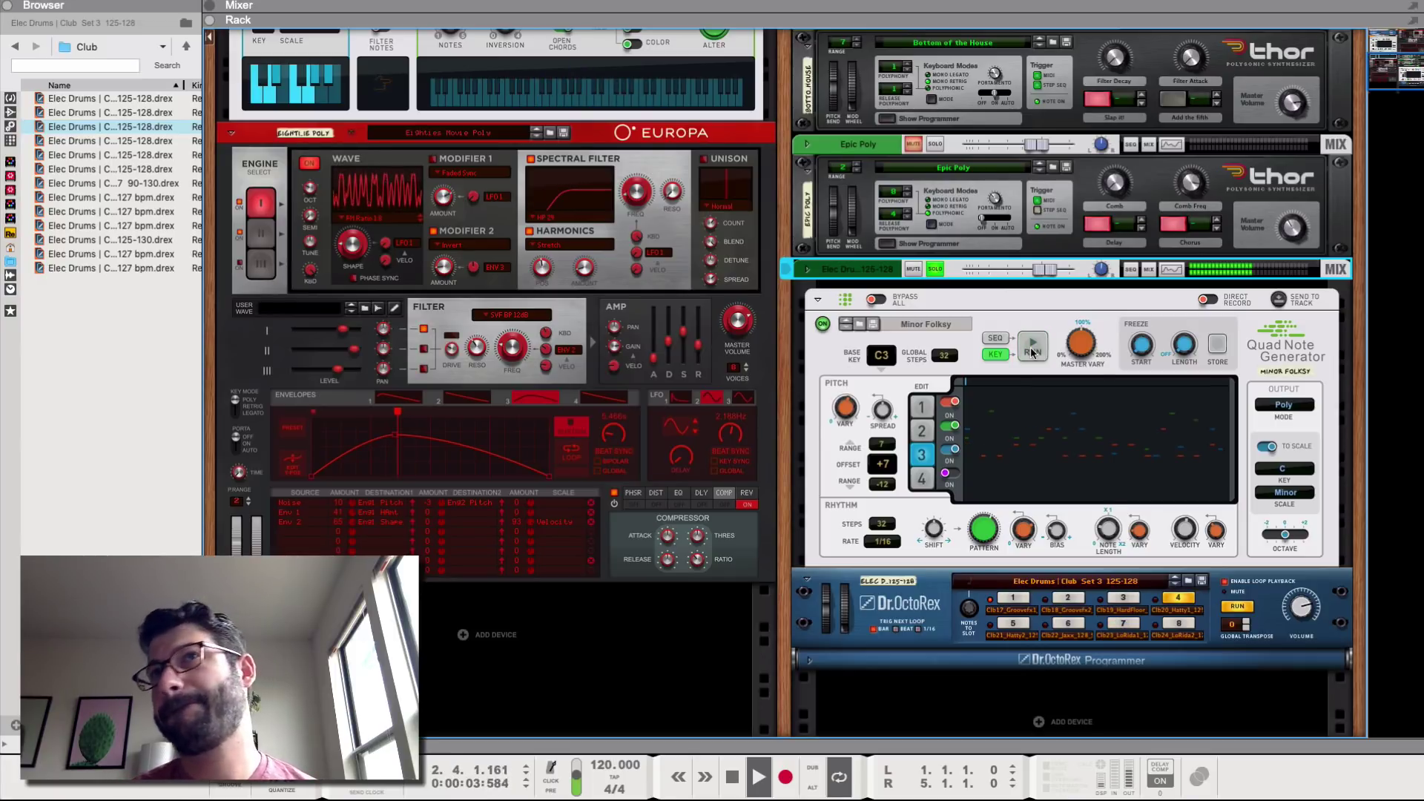
{"action": "left_click", "coordinate": [1032, 349]}
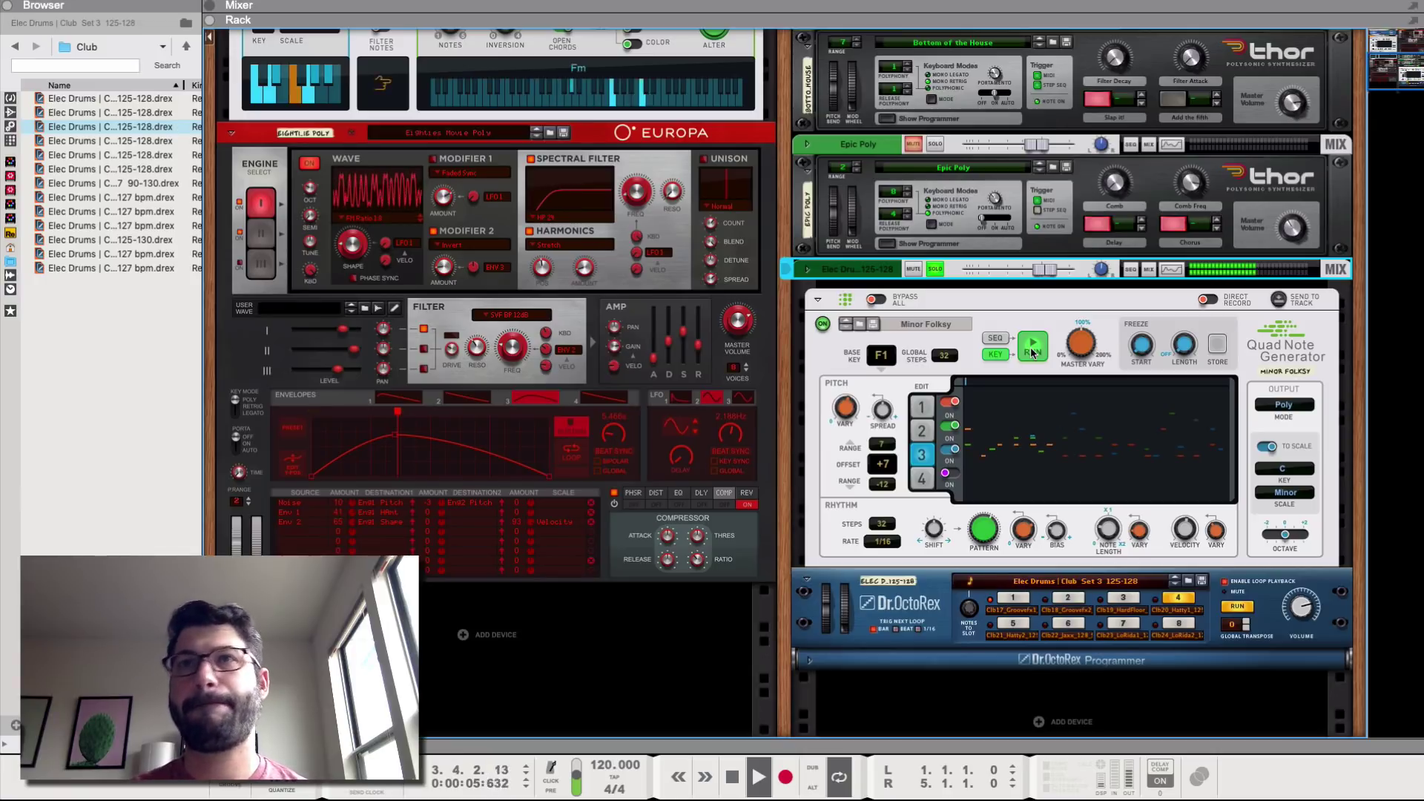
{"action": "key", "text": "space"}
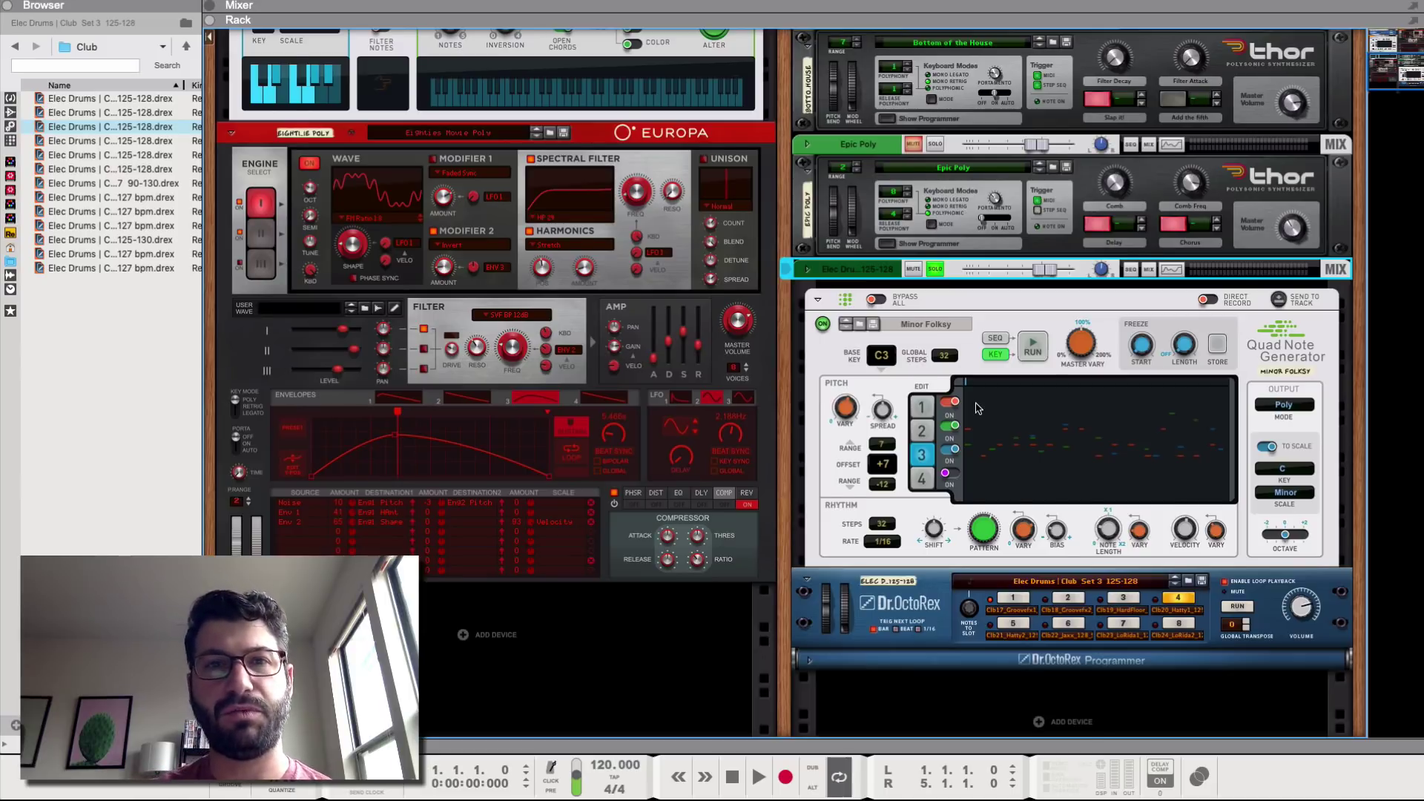
Turn off solo on the Elec Drums mix channel and mute it instead
{"action": "scroll", "coordinate": [976, 407], "scroll_direction": "up", "scroll_amount": 3}
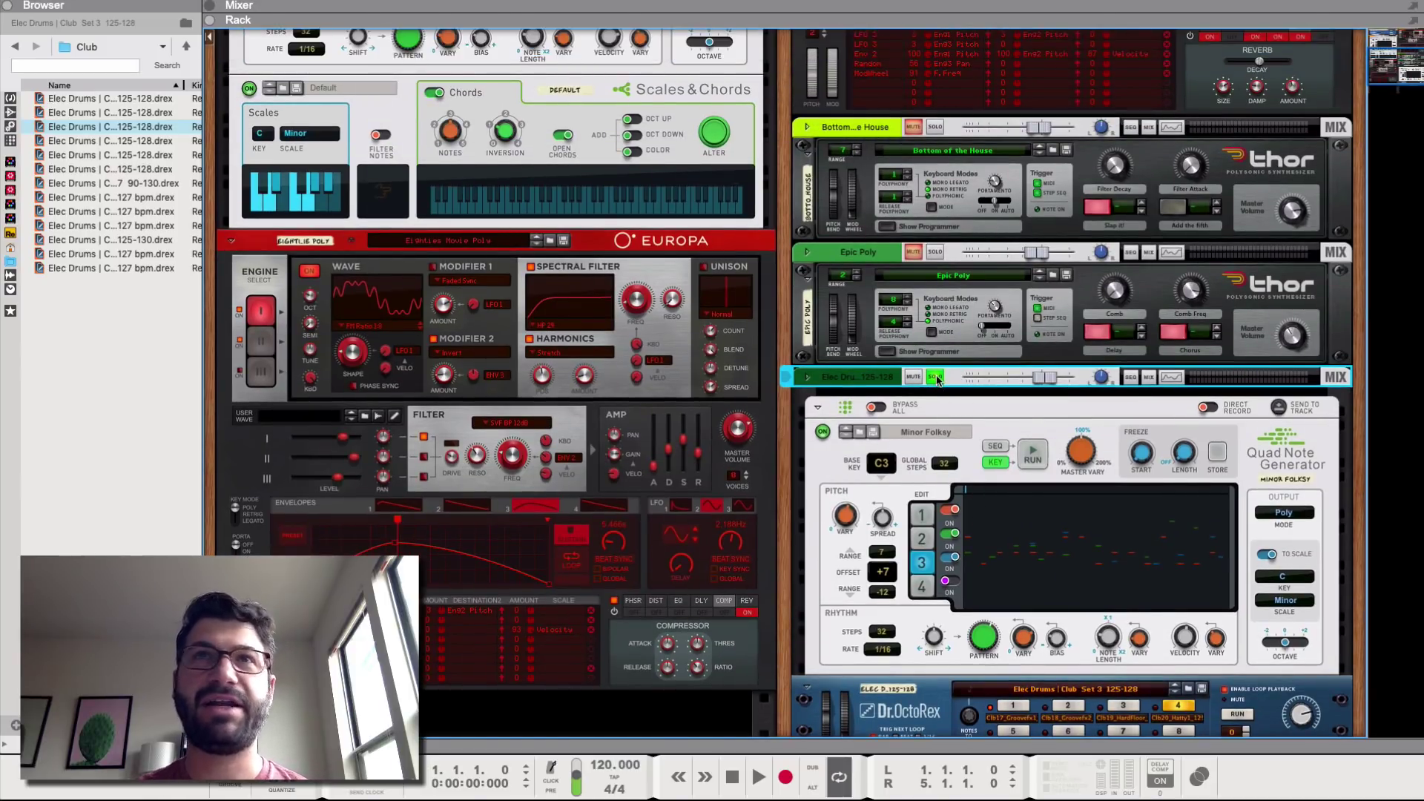
{"action": "left_click", "coordinate": [935, 377]}
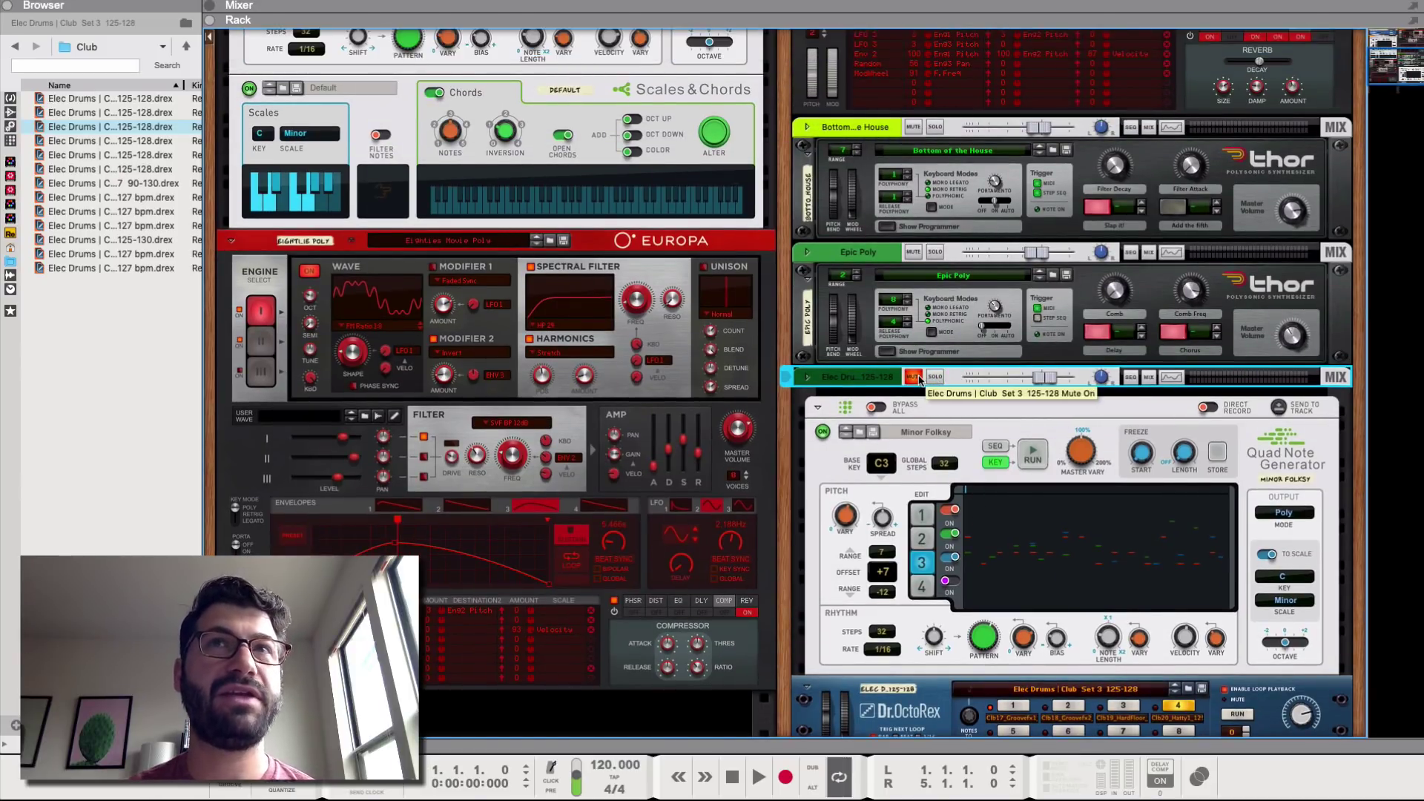
{"action": "left_click", "coordinate": [916, 377]}
{"action": "scroll", "coordinate": [919, 380], "scroll_direction": "up", "scroll_amount": 3}
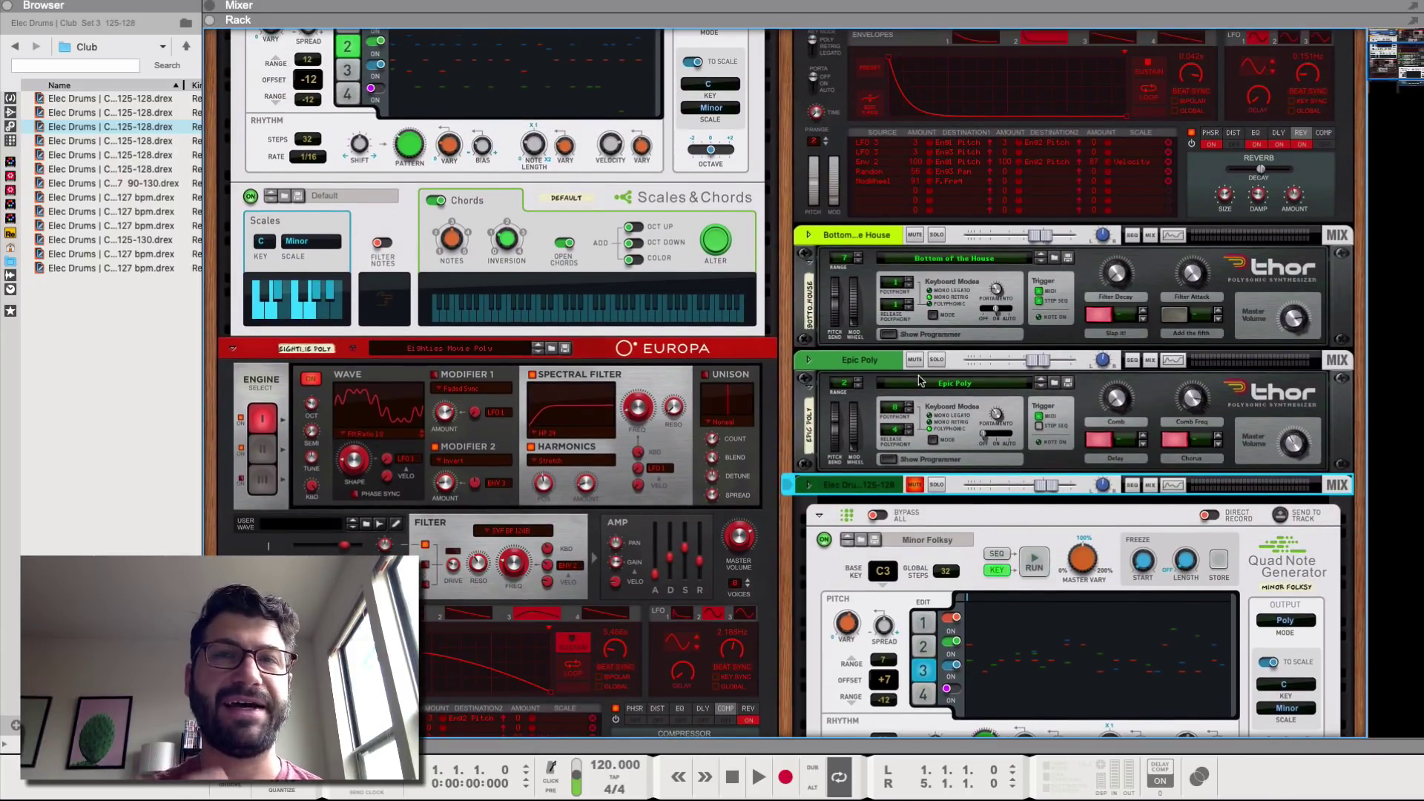
{"action": "scroll", "coordinate": [920, 380], "scroll_direction": "down", "scroll_amount": 5}
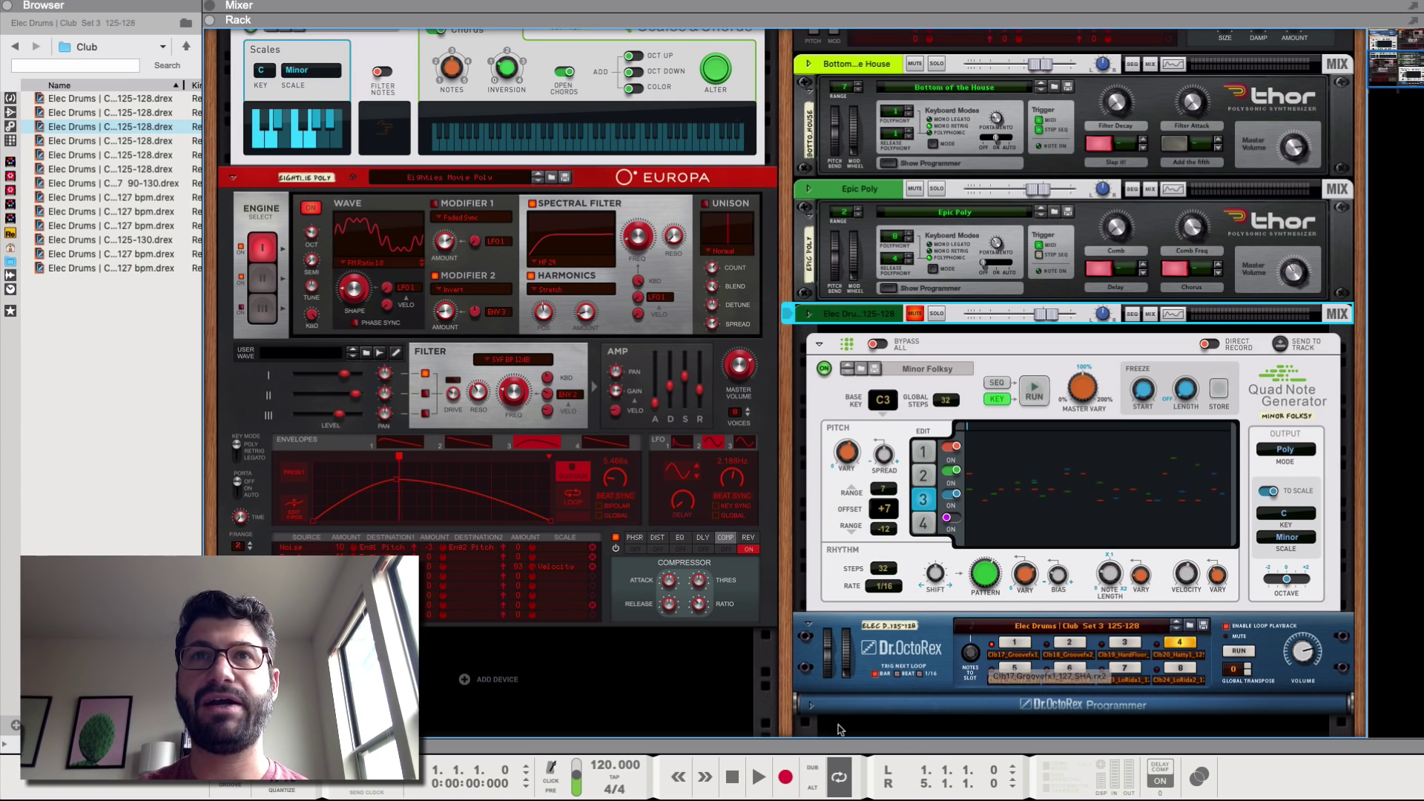
Expand the Dr. OctoRex Programmer and switch off the Quad Note Generator feeding the drum loops
{"action": "left_click", "coordinate": [818, 712]}
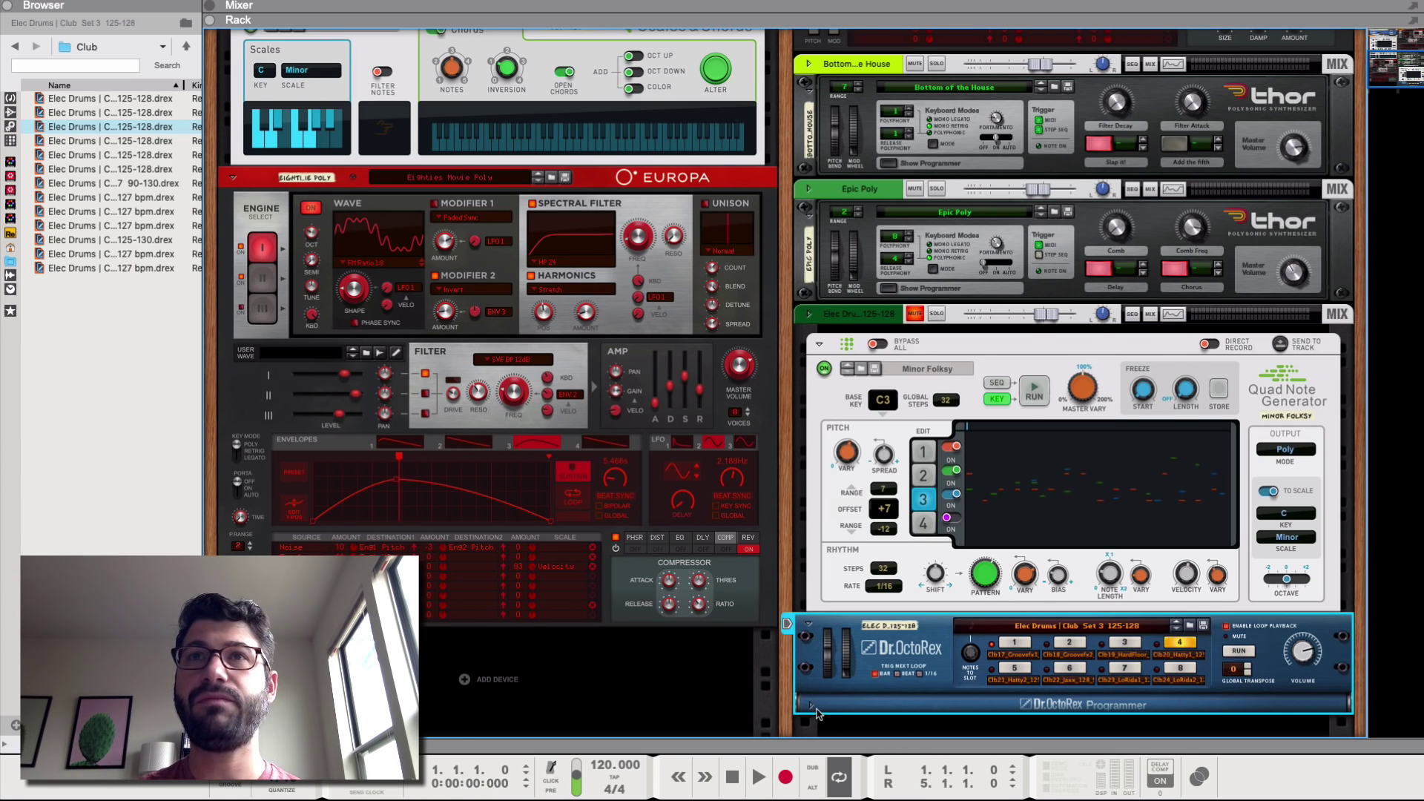
{"action": "left_click", "coordinate": [811, 706]}
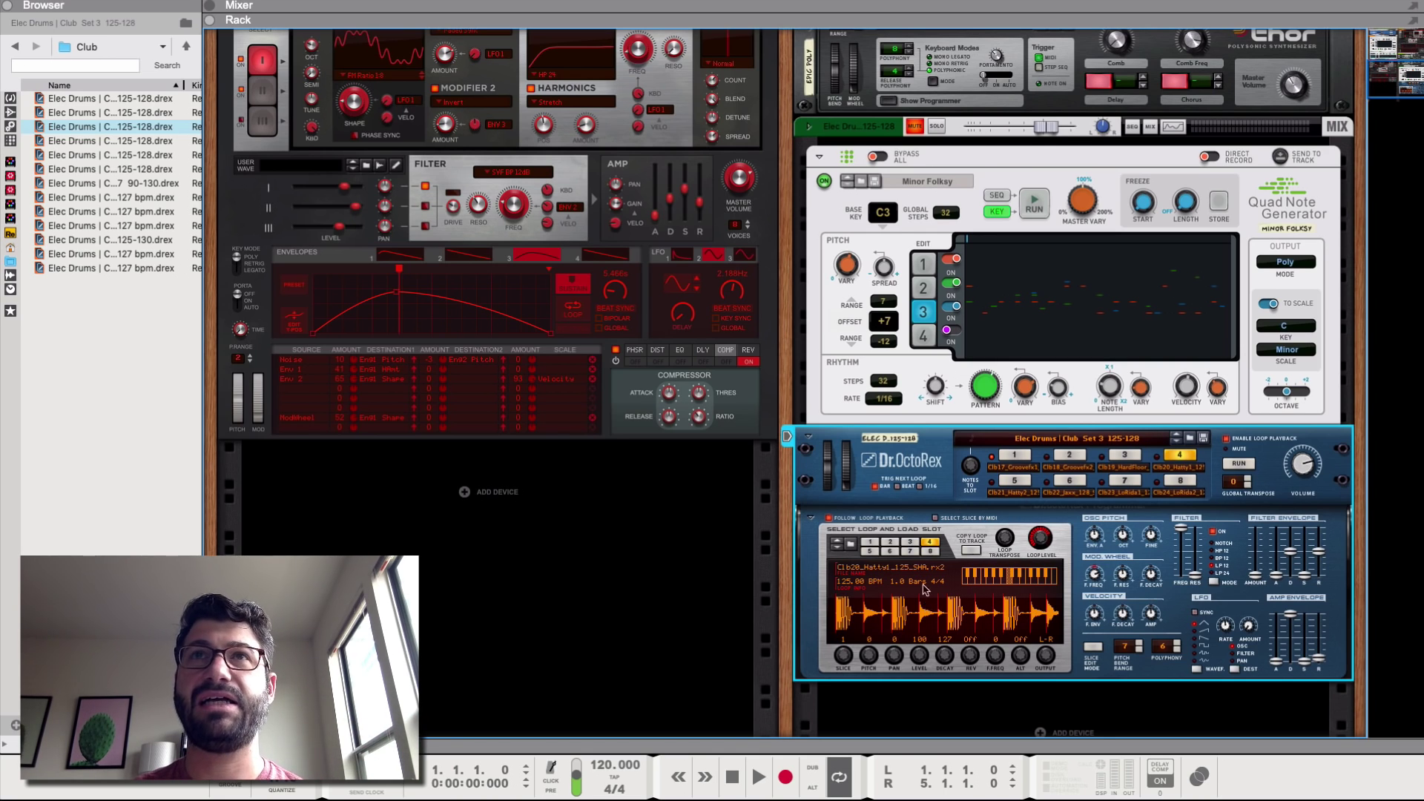
{"action": "left_click", "coordinate": [823, 181]}
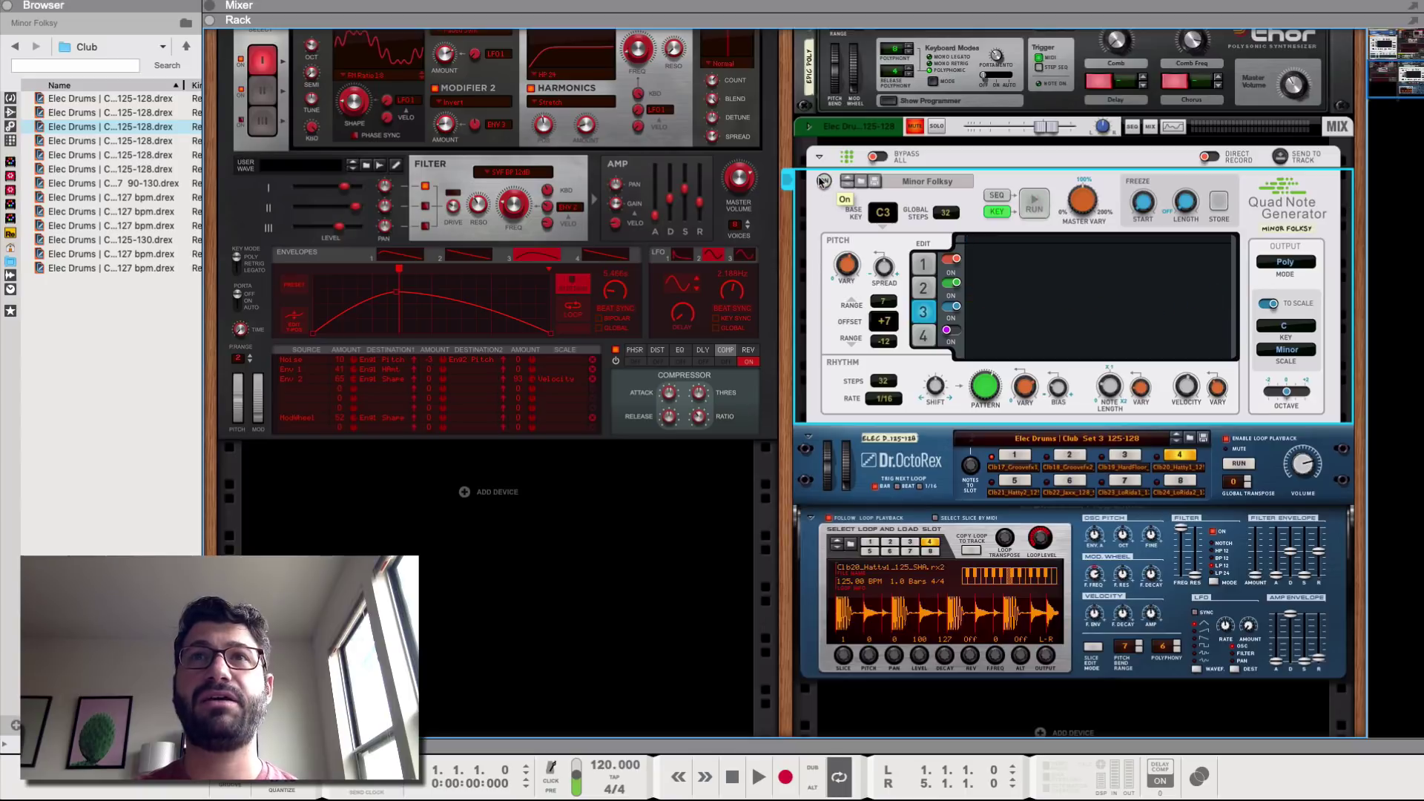
{"action": "key", "text": "Down"}
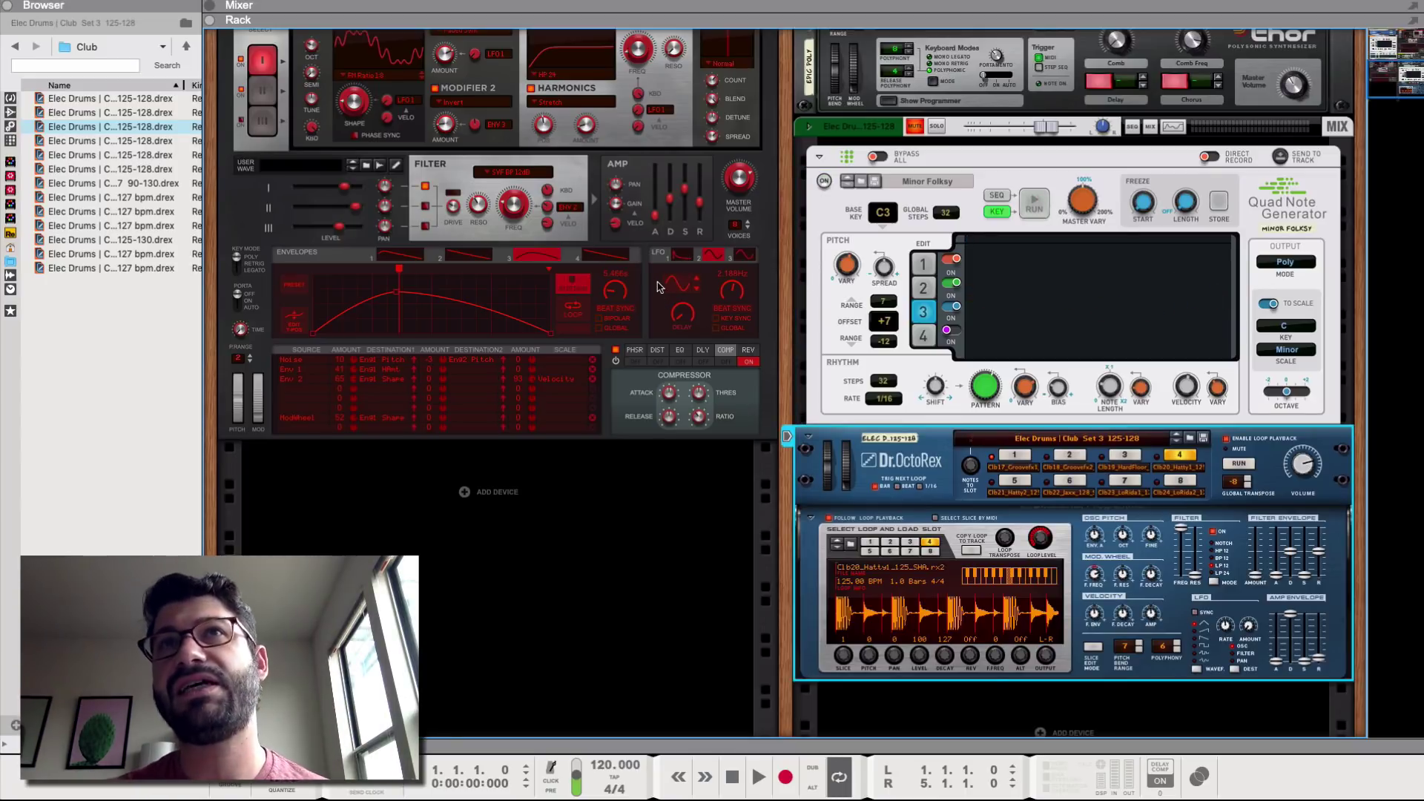
Fold away the Elec Drums' Player section and the Dr. OctoRex device
{"action": "scroll", "coordinate": [923, 384], "scroll_direction": "up", "scroll_amount": 5}
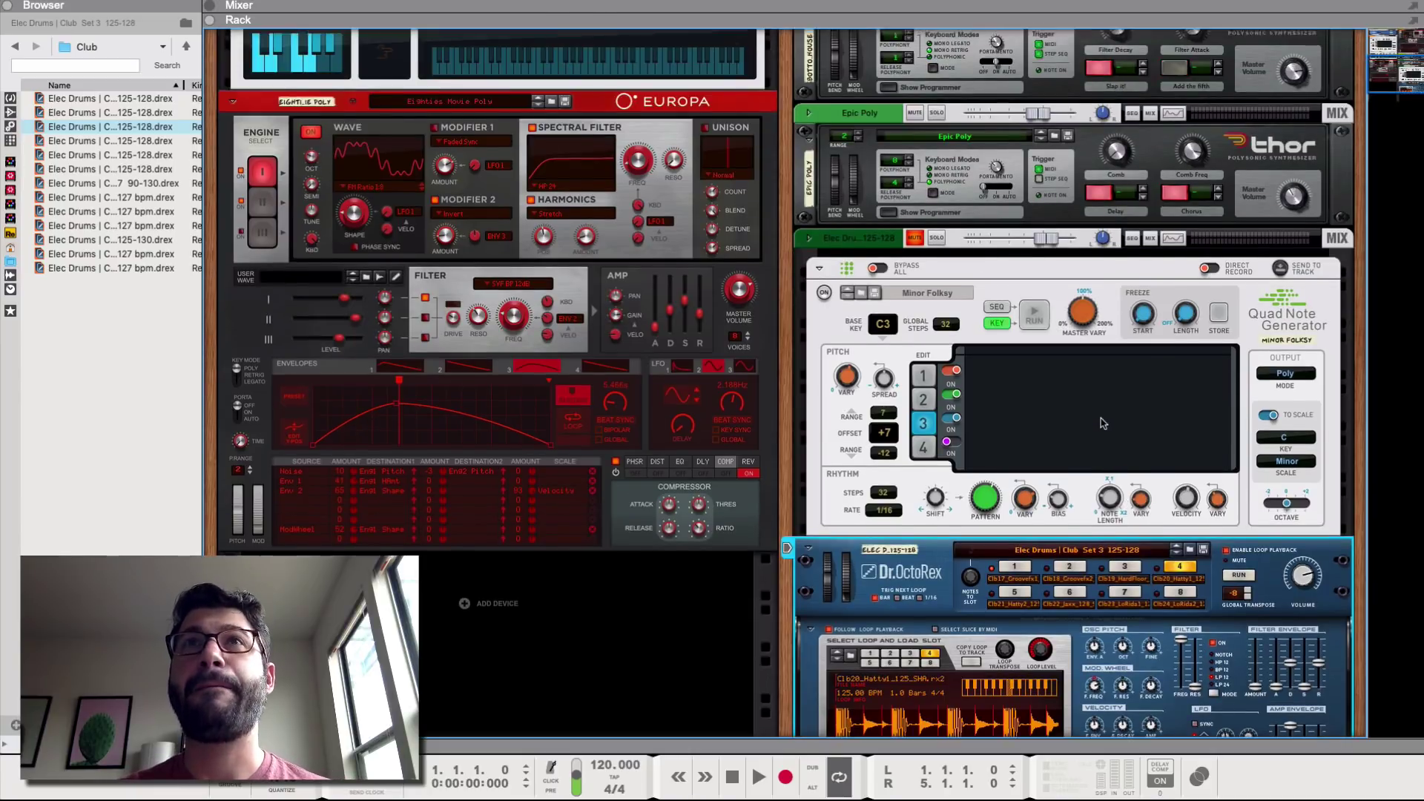
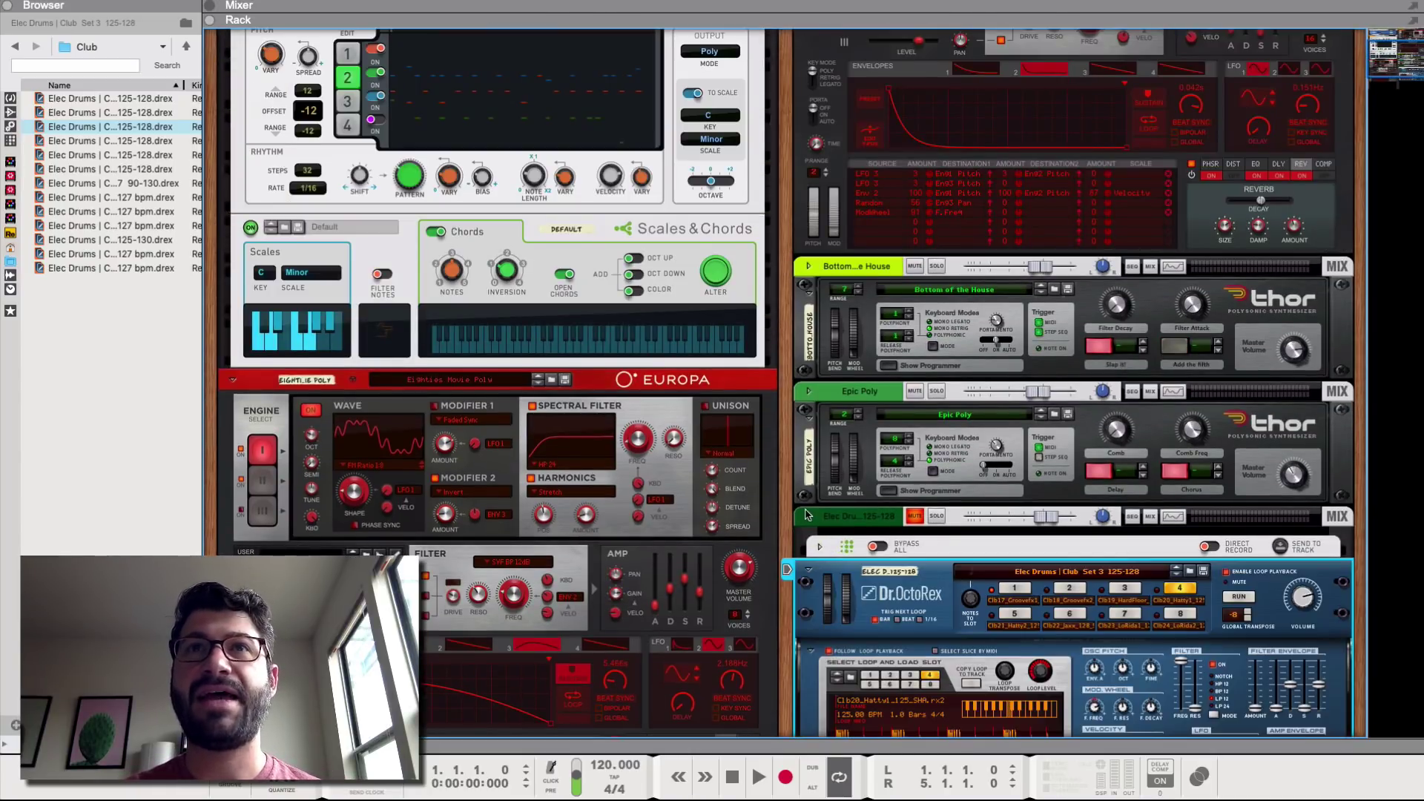
{"action": "left_click", "coordinate": [808, 573]}
{"action": "scroll", "coordinate": [261, 200], "scroll_direction": "up", "scroll_amount": 5}
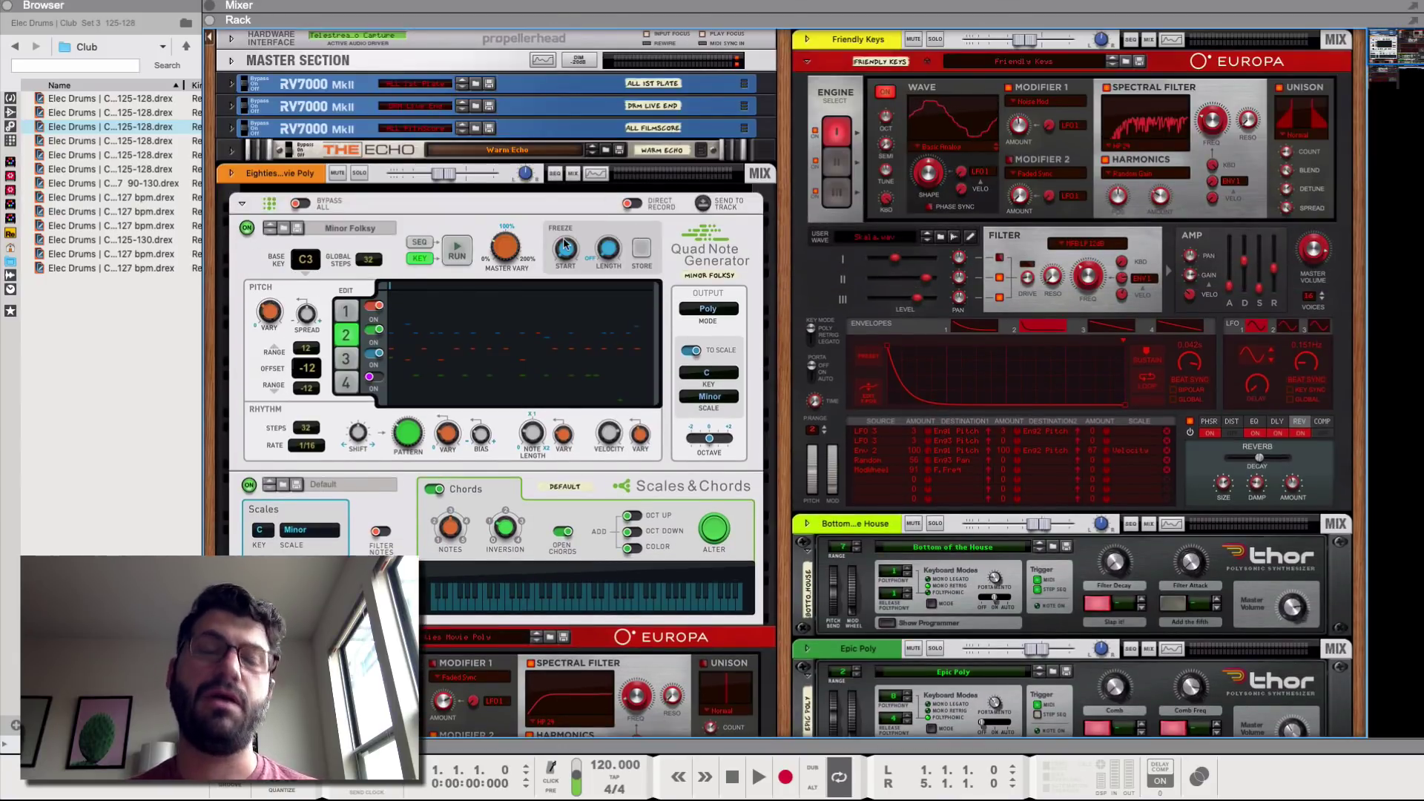
Examine the CV cabling from the Quad Note Generator's outputs to the Friendly Keys, Bottom of the House and Epic Poly synths on the rack's rear
{"action": "key", "text": "Tab"}
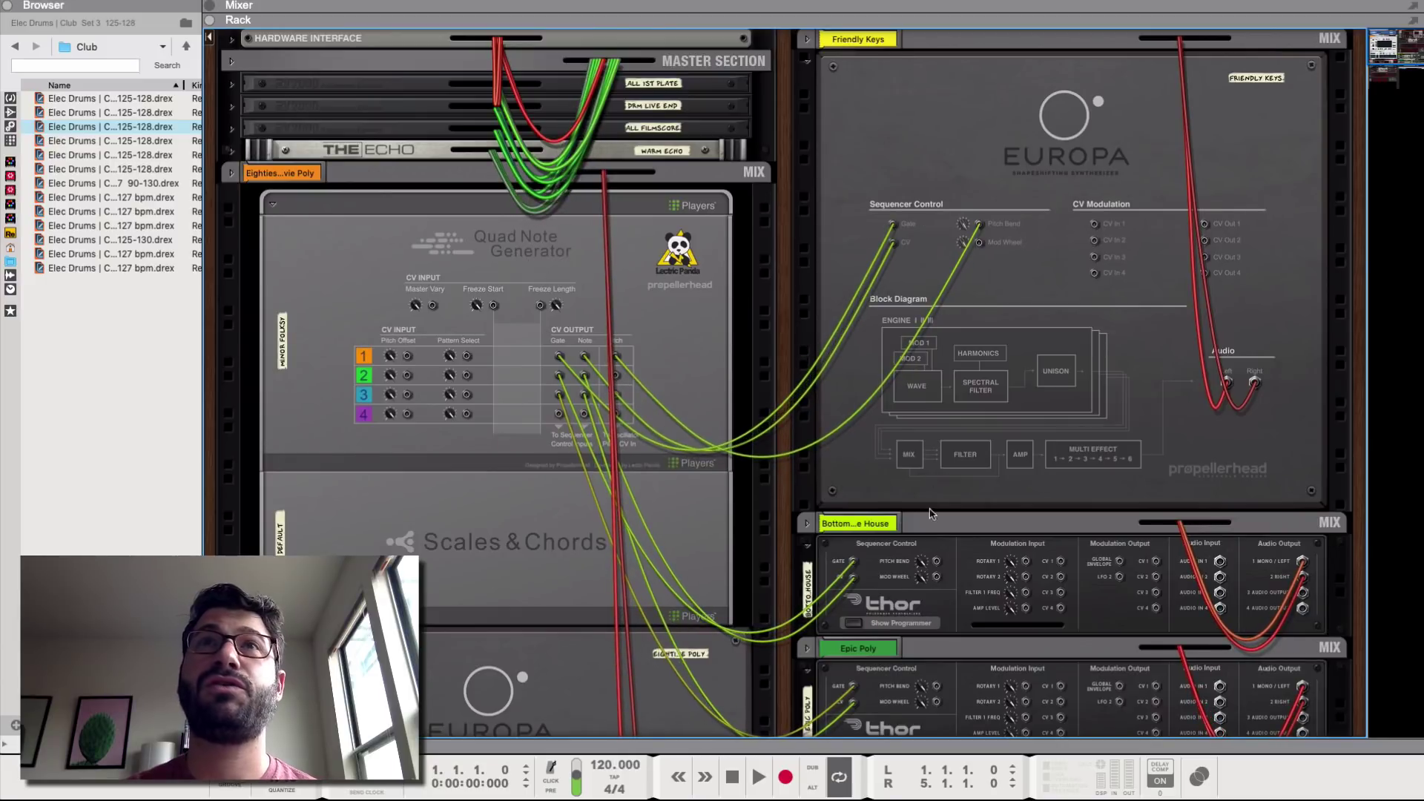
{"action": "scroll", "coordinate": [742, 478], "scroll_direction": "down", "scroll_amount": 6}
{"action": "scroll", "coordinate": [616, 304], "scroll_direction": "up", "scroll_amount": 6}
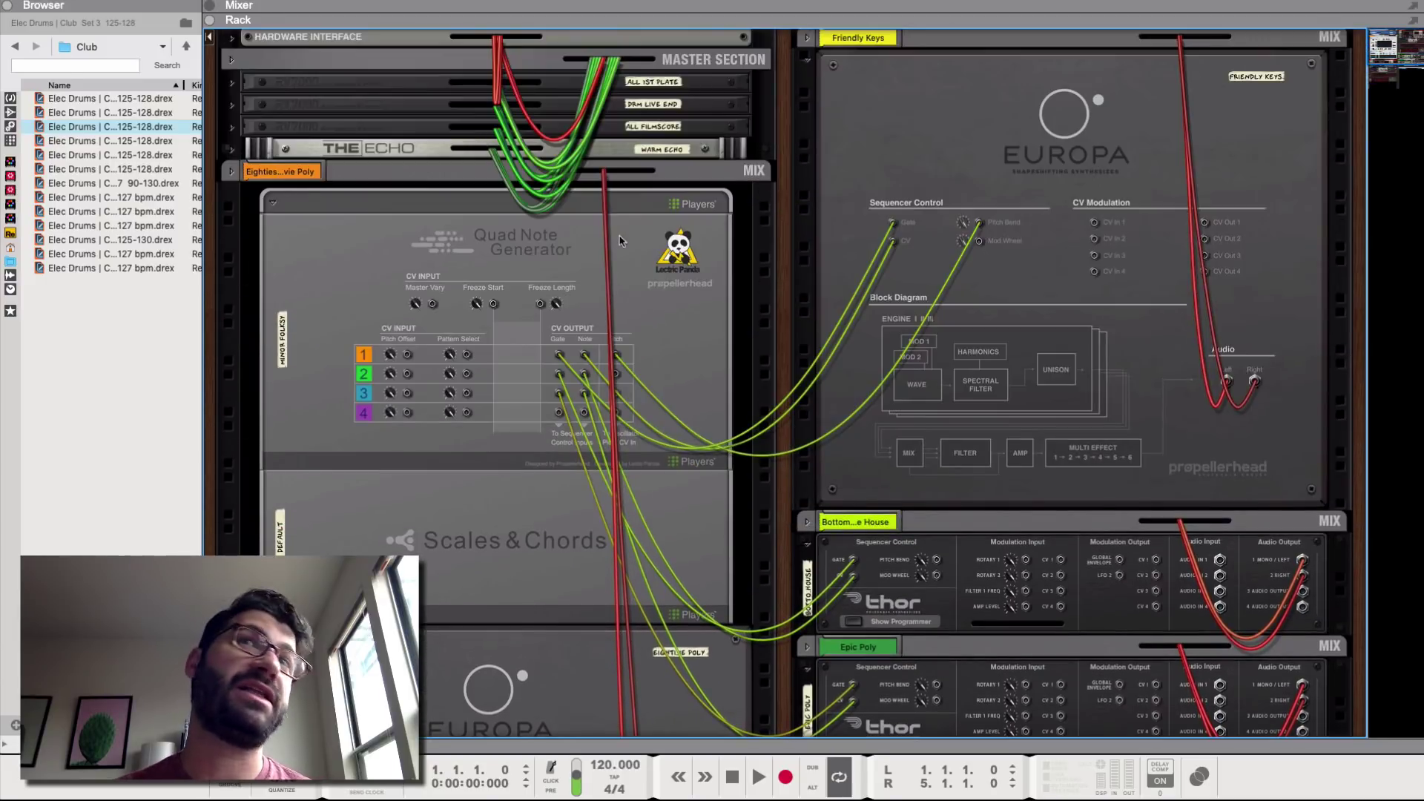
{"action": "left_click", "coordinate": [885, 465]}
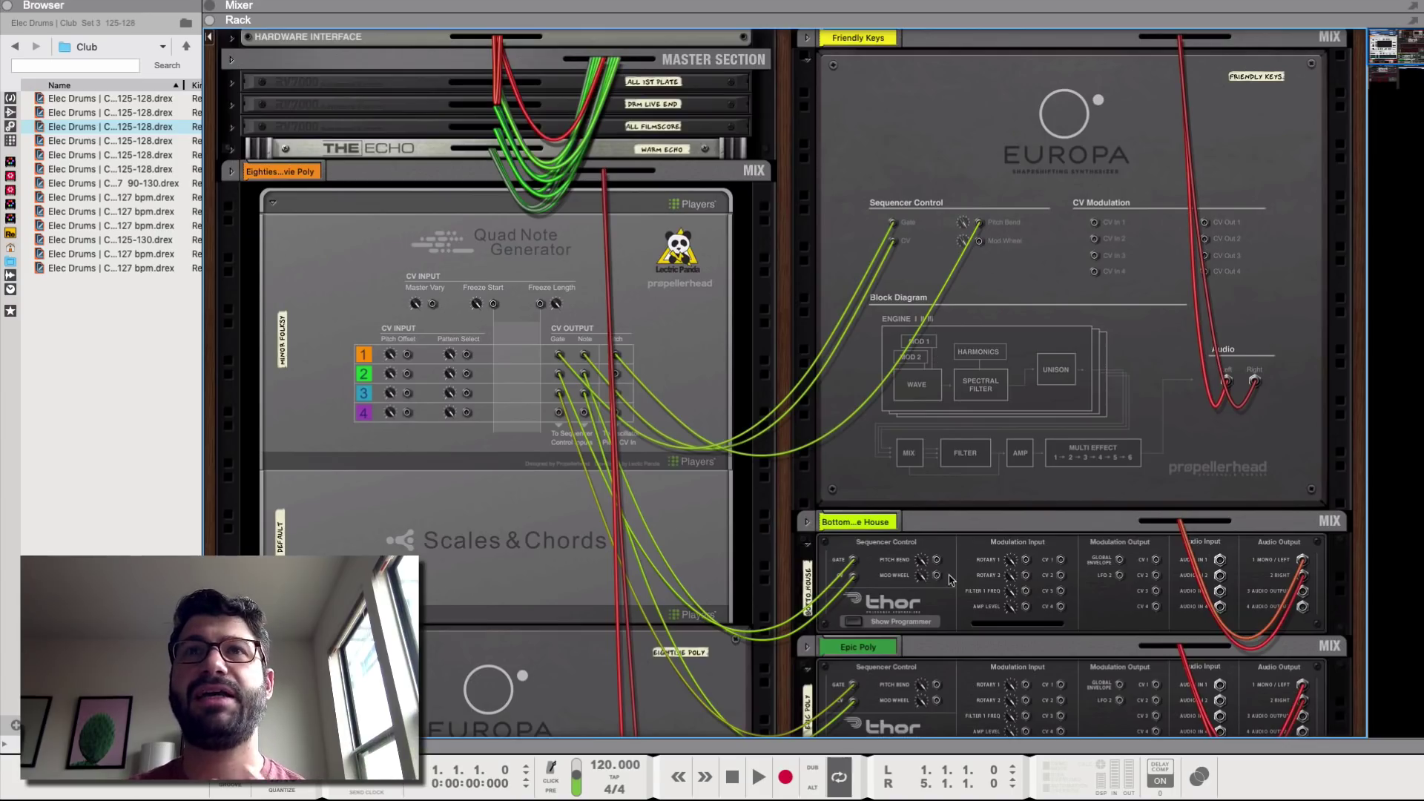
{"action": "scroll", "coordinate": [547, 654], "scroll_direction": "down", "scroll_amount": 3}
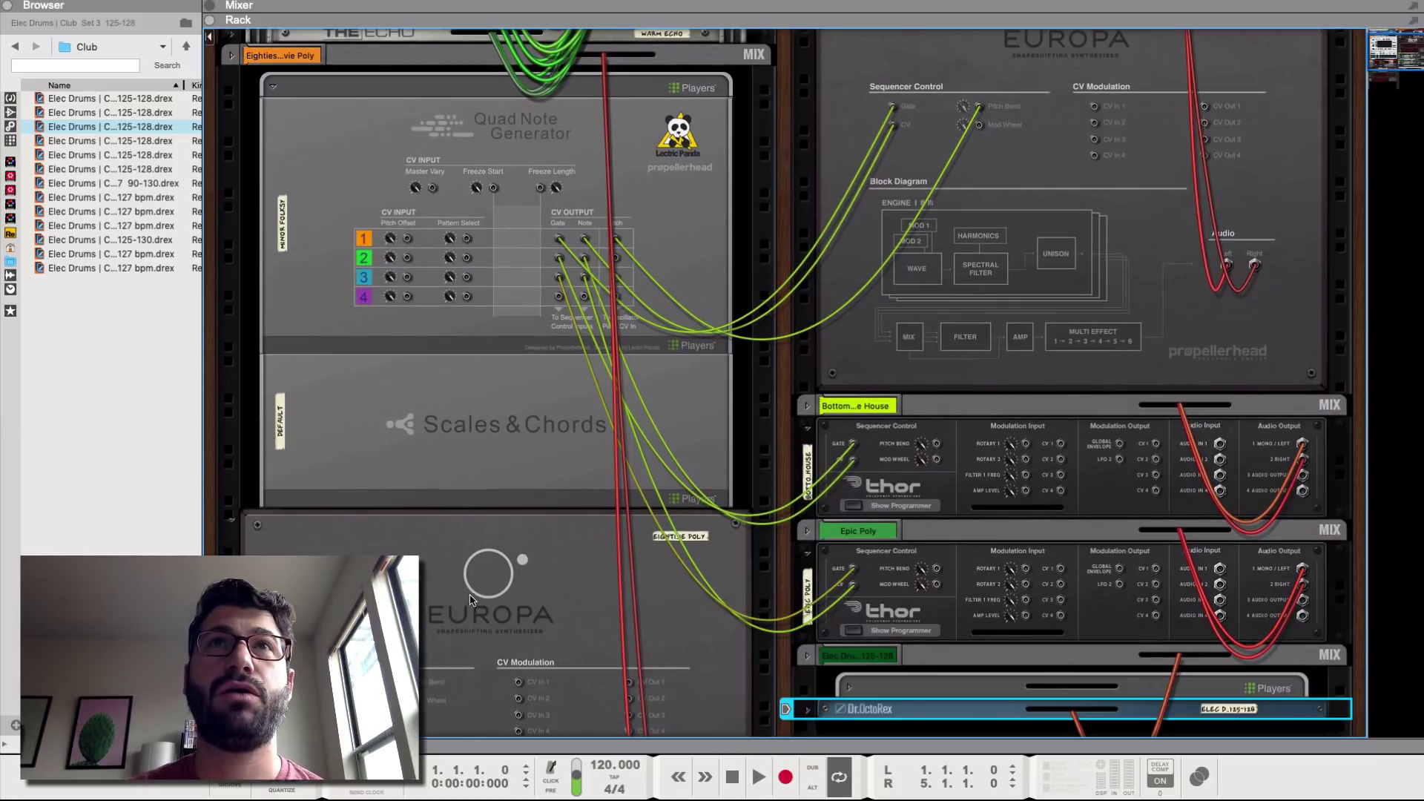
{"action": "scroll", "coordinate": [489, 588], "scroll_direction": "up", "scroll_amount": 3}
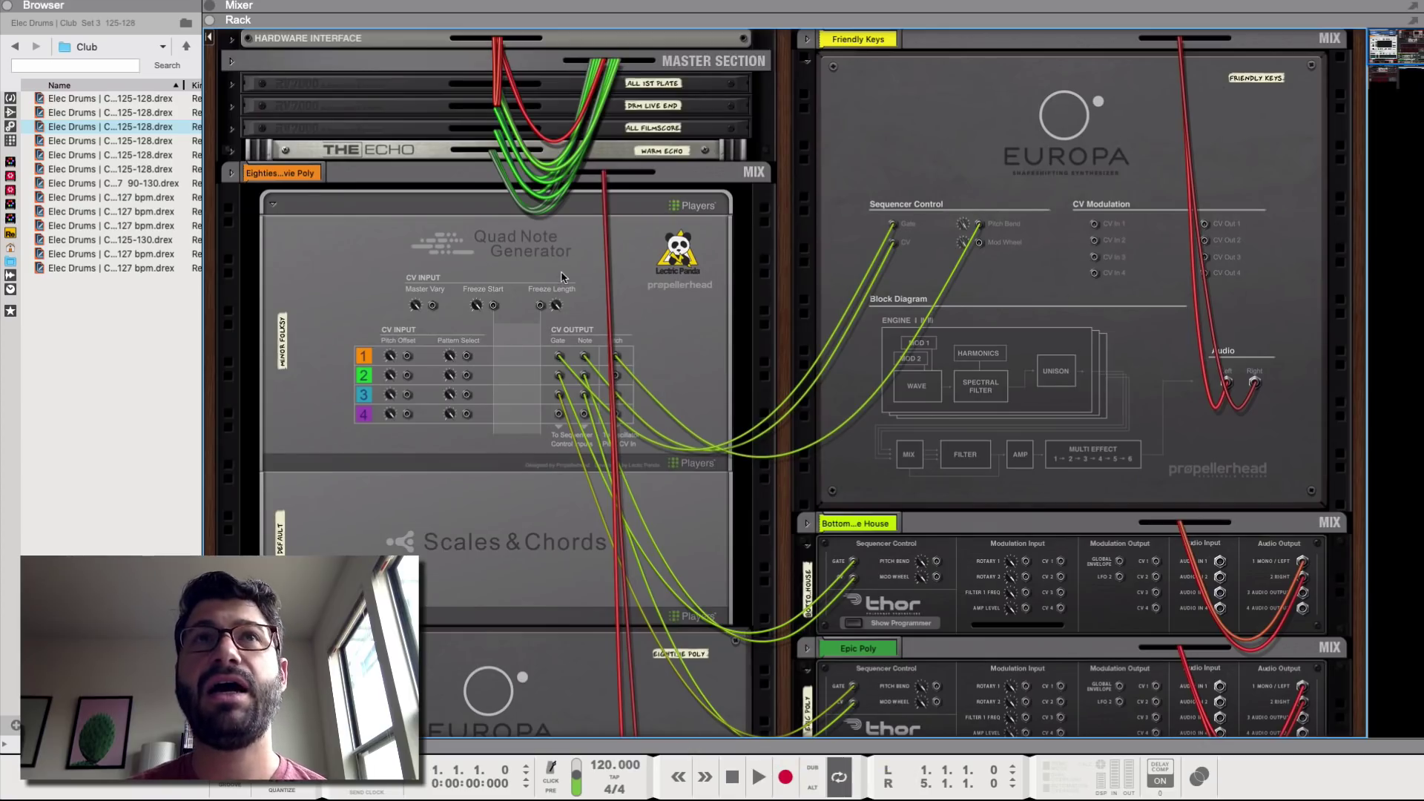
{"action": "scroll", "coordinate": [868, 319], "scroll_direction": "down", "scroll_amount": 3}
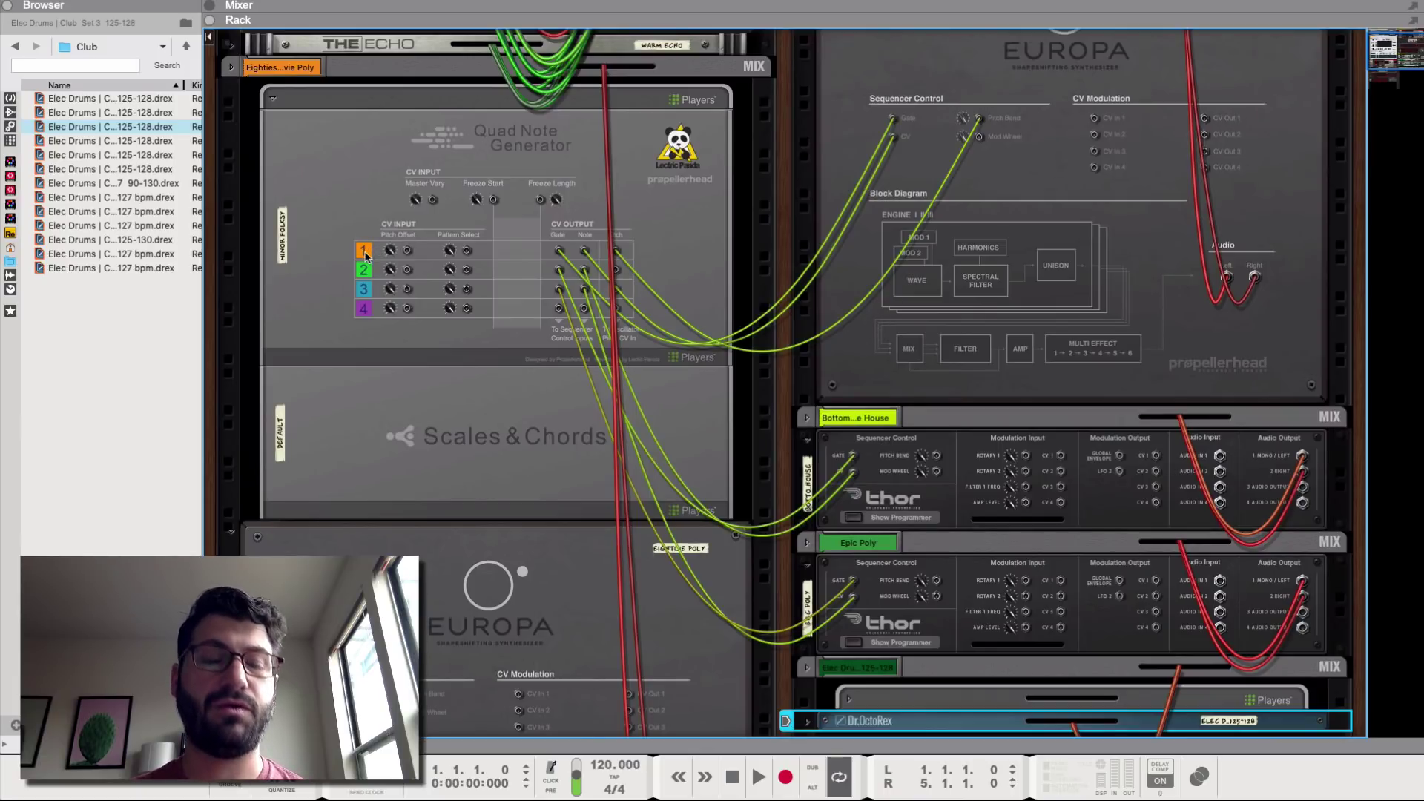
{"action": "key", "text": "Tab"}
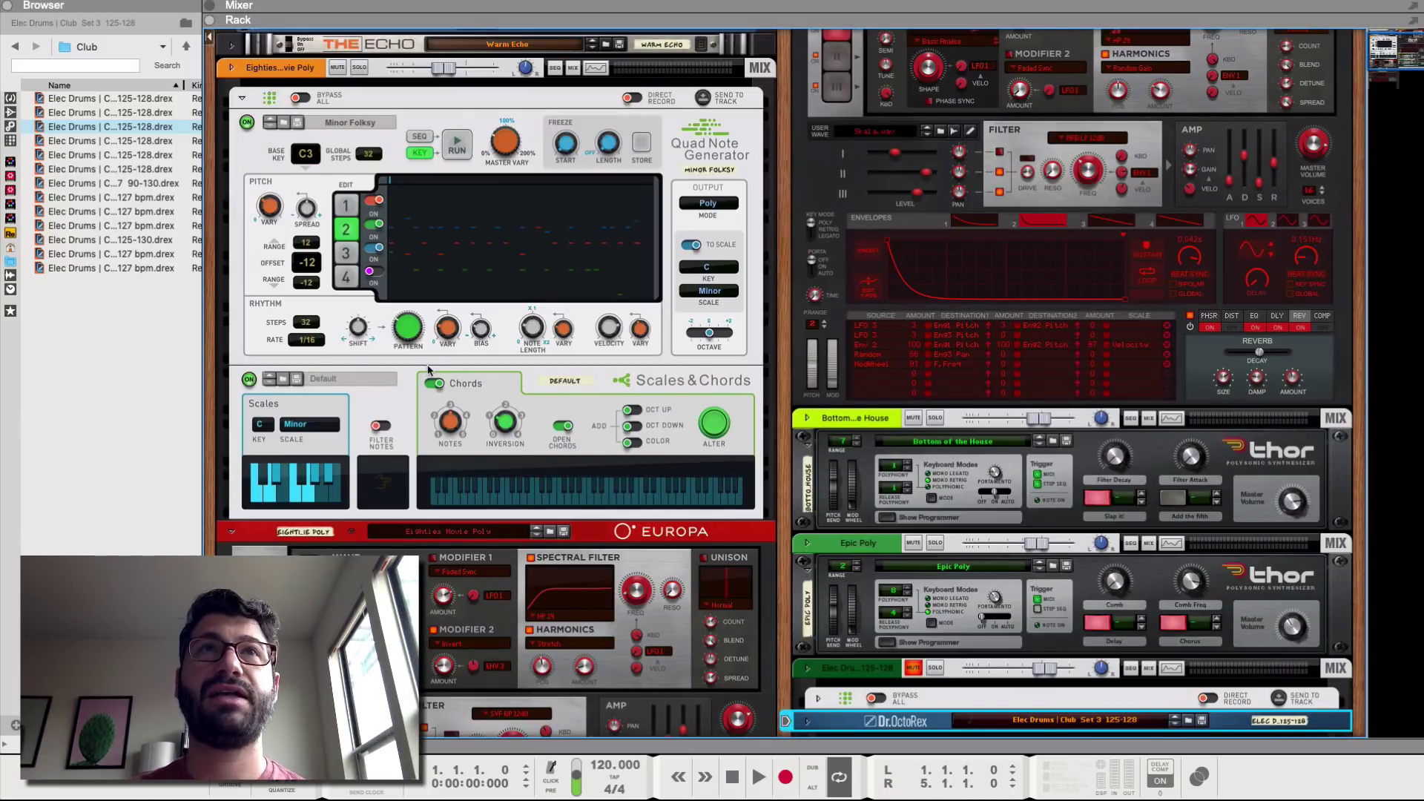
Play the song with the Eighties Movie Poly's Quad Note Generator running and note channel 3 selected, briefly viewing its clip in the sequencer
{"action": "left_click", "coordinate": [346, 253]}
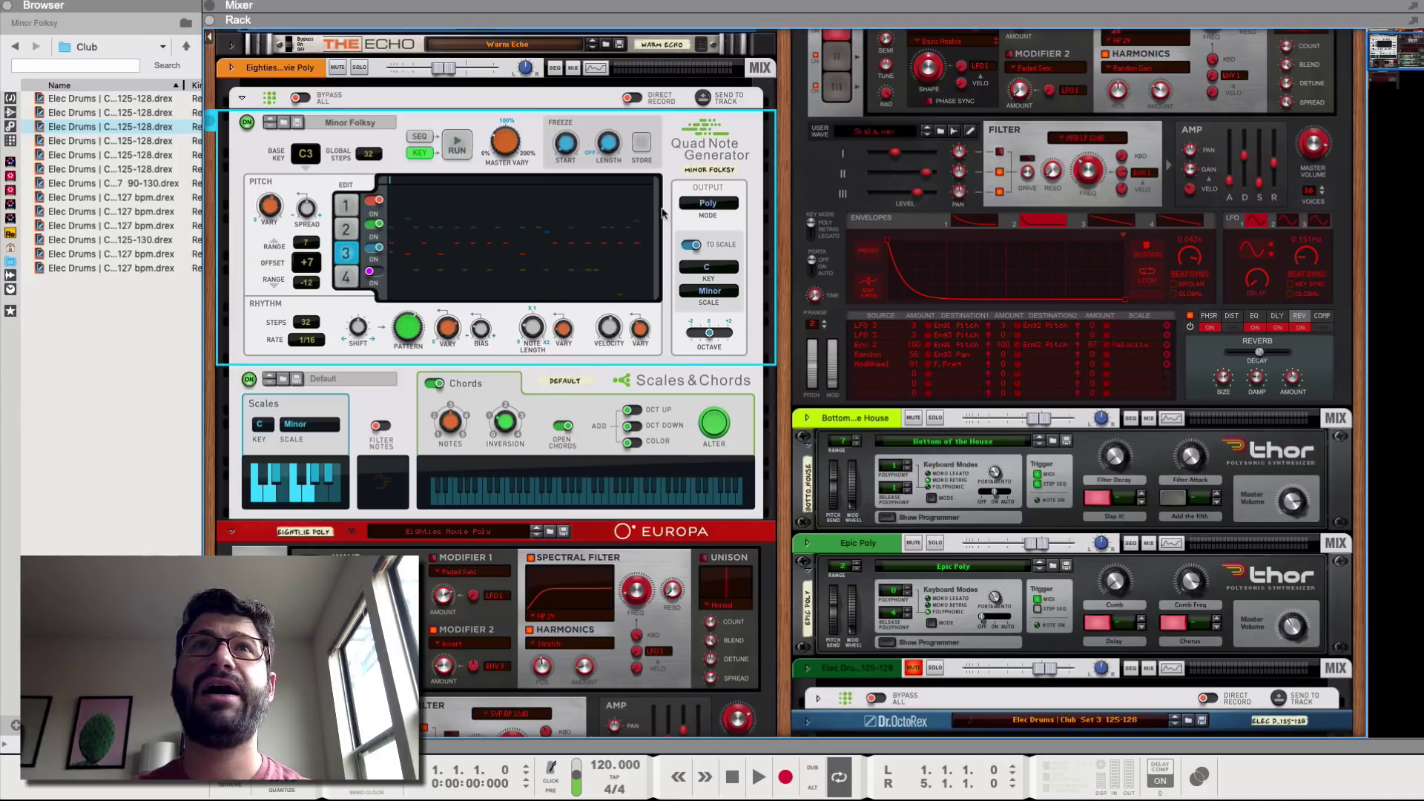
{"action": "left_click", "coordinate": [453, 145]}
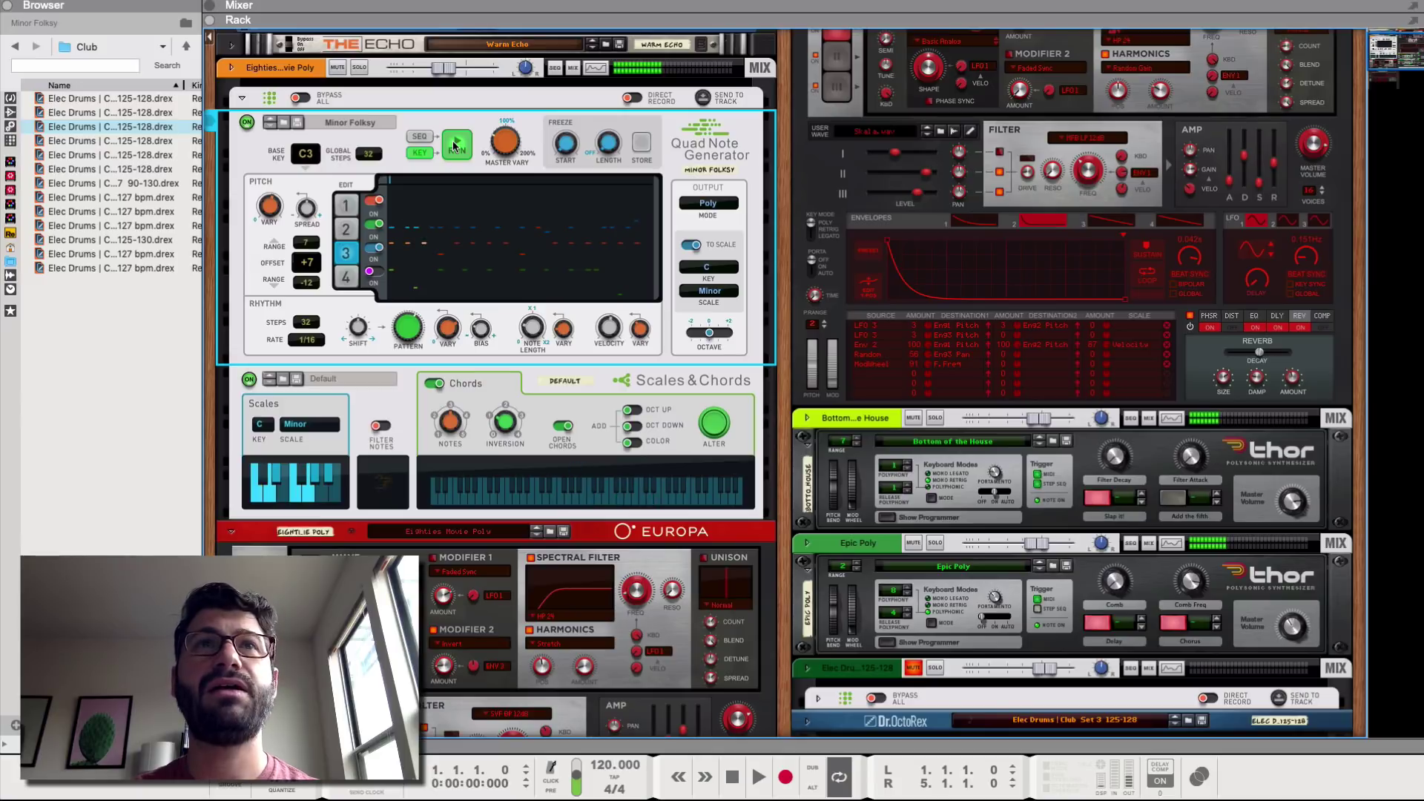
{"action": "key", "text": "space"}
{"action": "key", "text": "F7"}
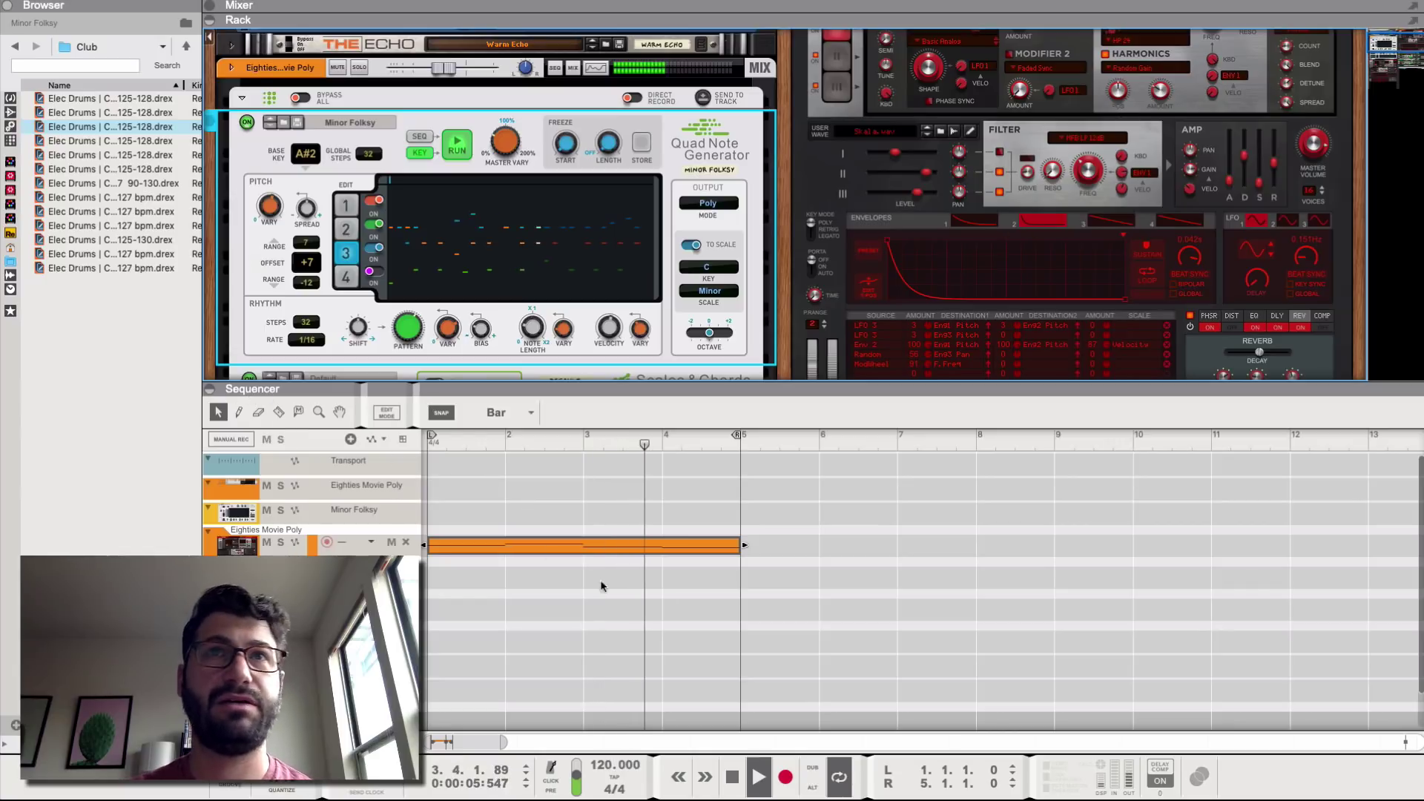
{"action": "left_click", "coordinate": [210, 389]}
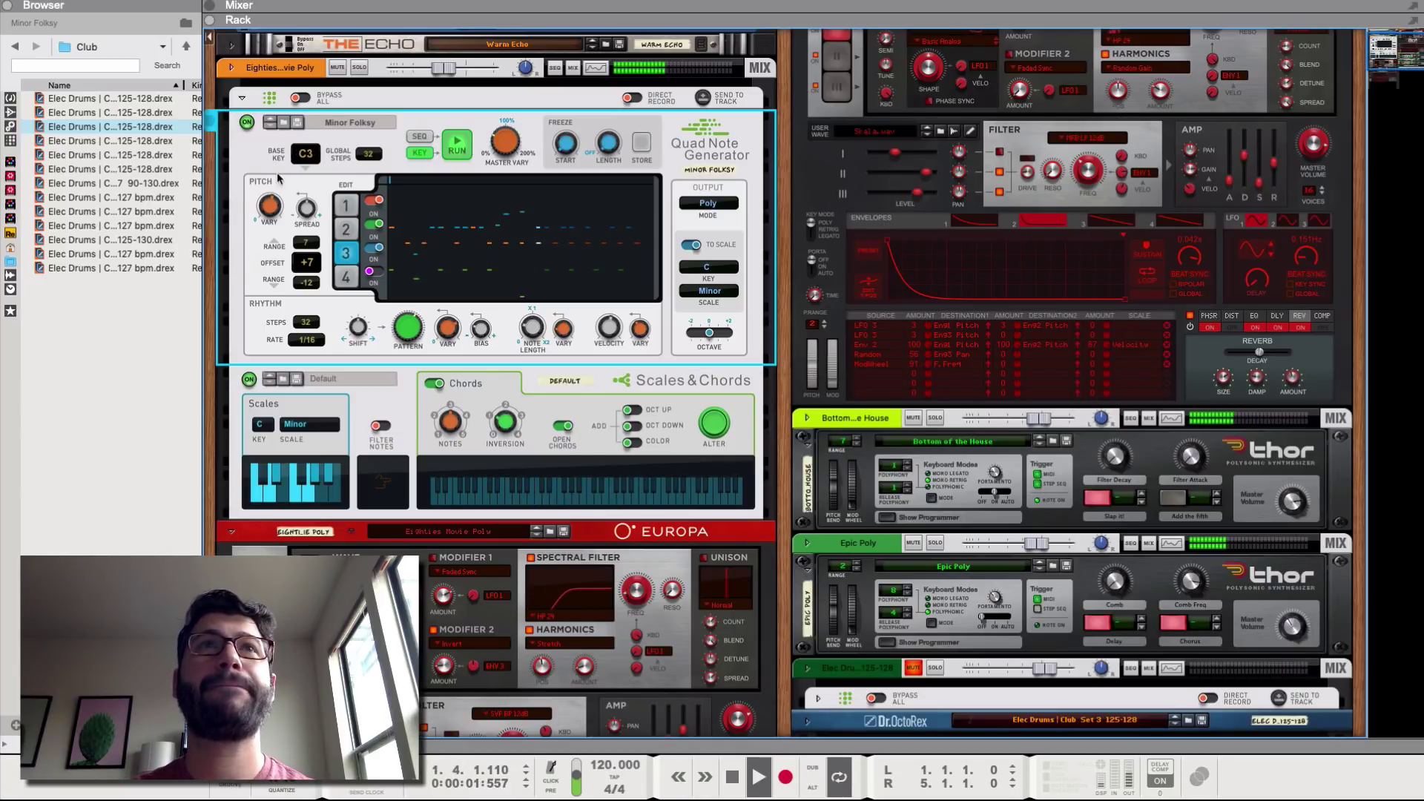
Mute the Eighties Movie Poly, Bottom of the House and Epic Poly mix channels to leave Friendly Keys playing alone
{"action": "left_click", "coordinate": [373, 536]}
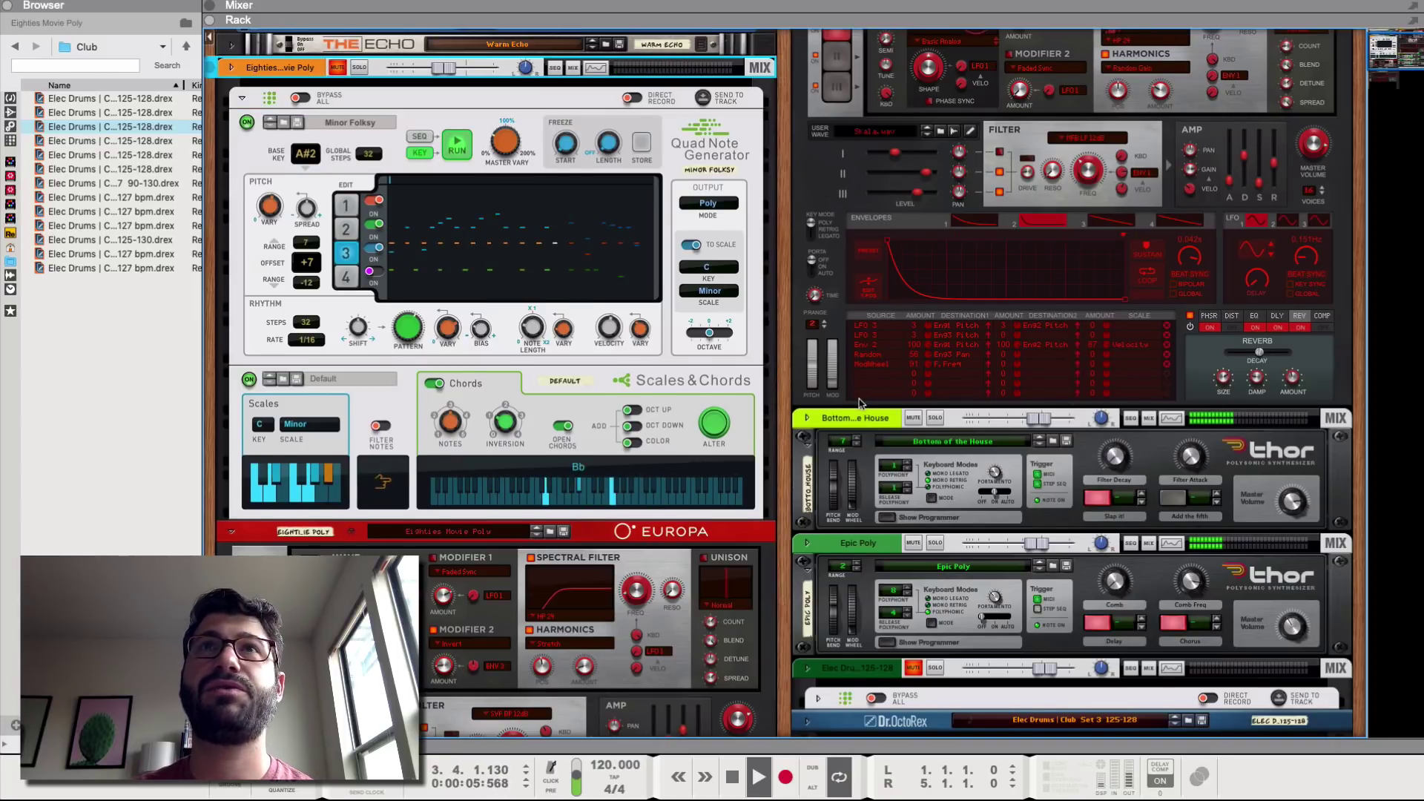
{"action": "scroll", "coordinate": [884, 175], "scroll_direction": "up", "scroll_amount": 3}
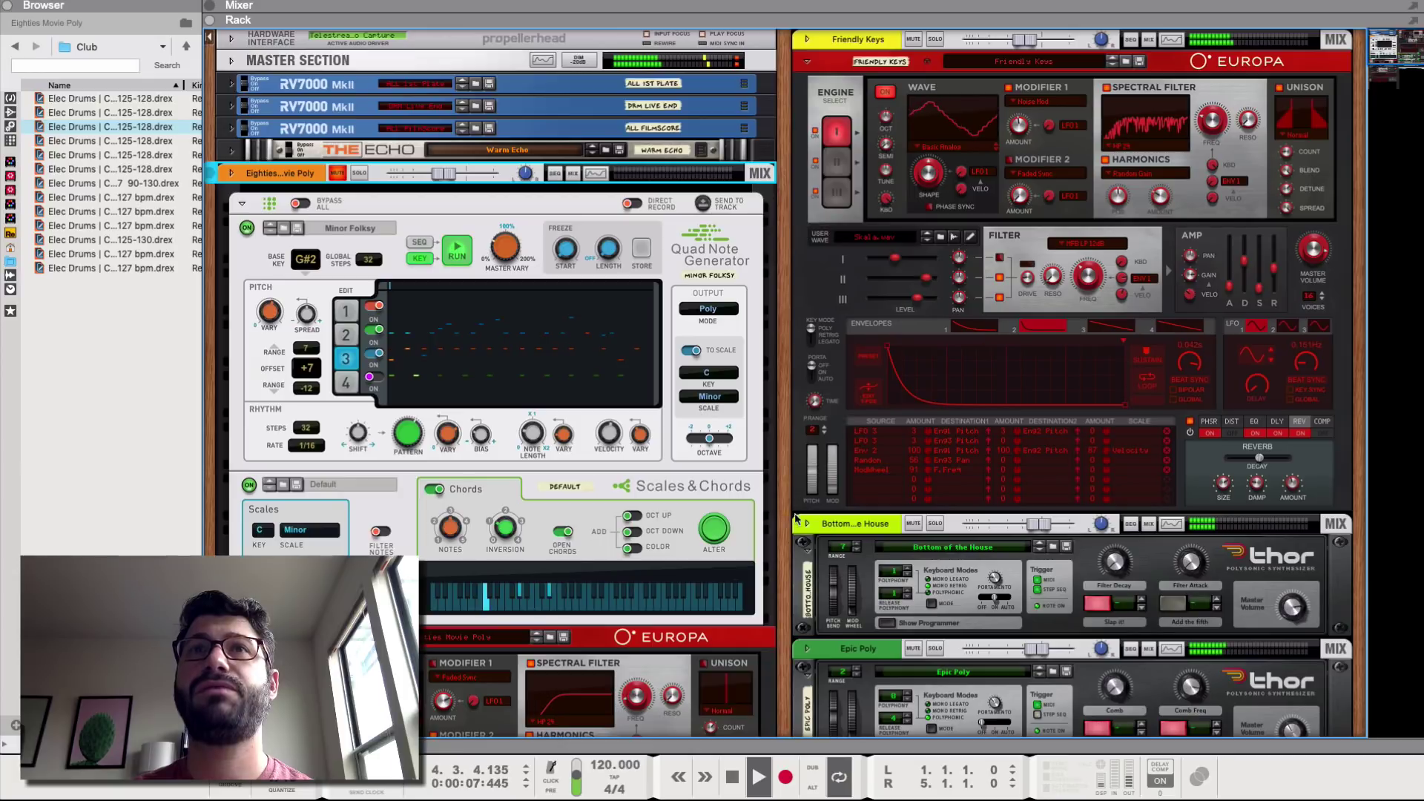
{"action": "left_click", "coordinate": [912, 523]}
{"action": "left_click", "coordinate": [913, 649]}
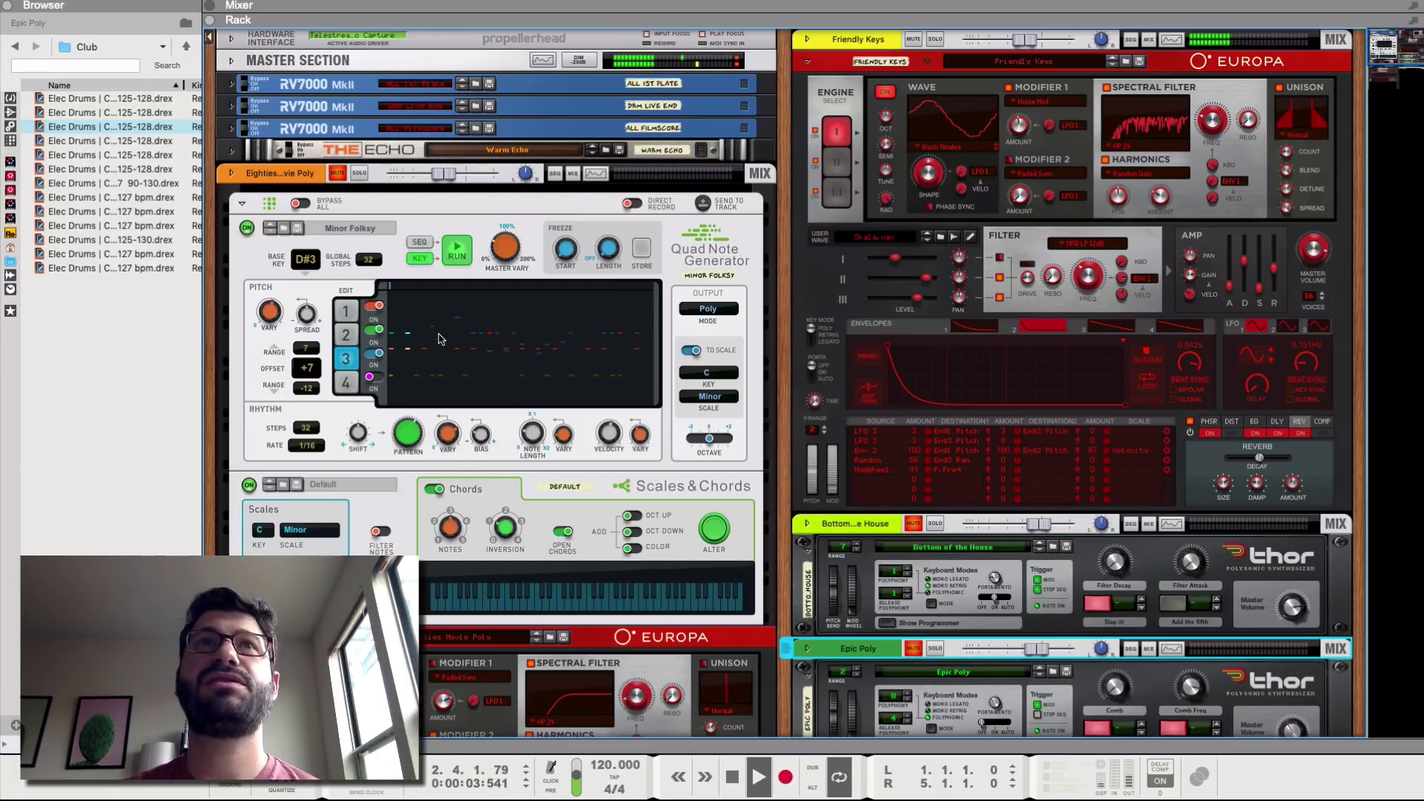
Select note channel 1 in the Quad Note Generator and try the mod wheel on the Friendly Keys Europa
{"action": "left_click", "coordinate": [350, 315]}
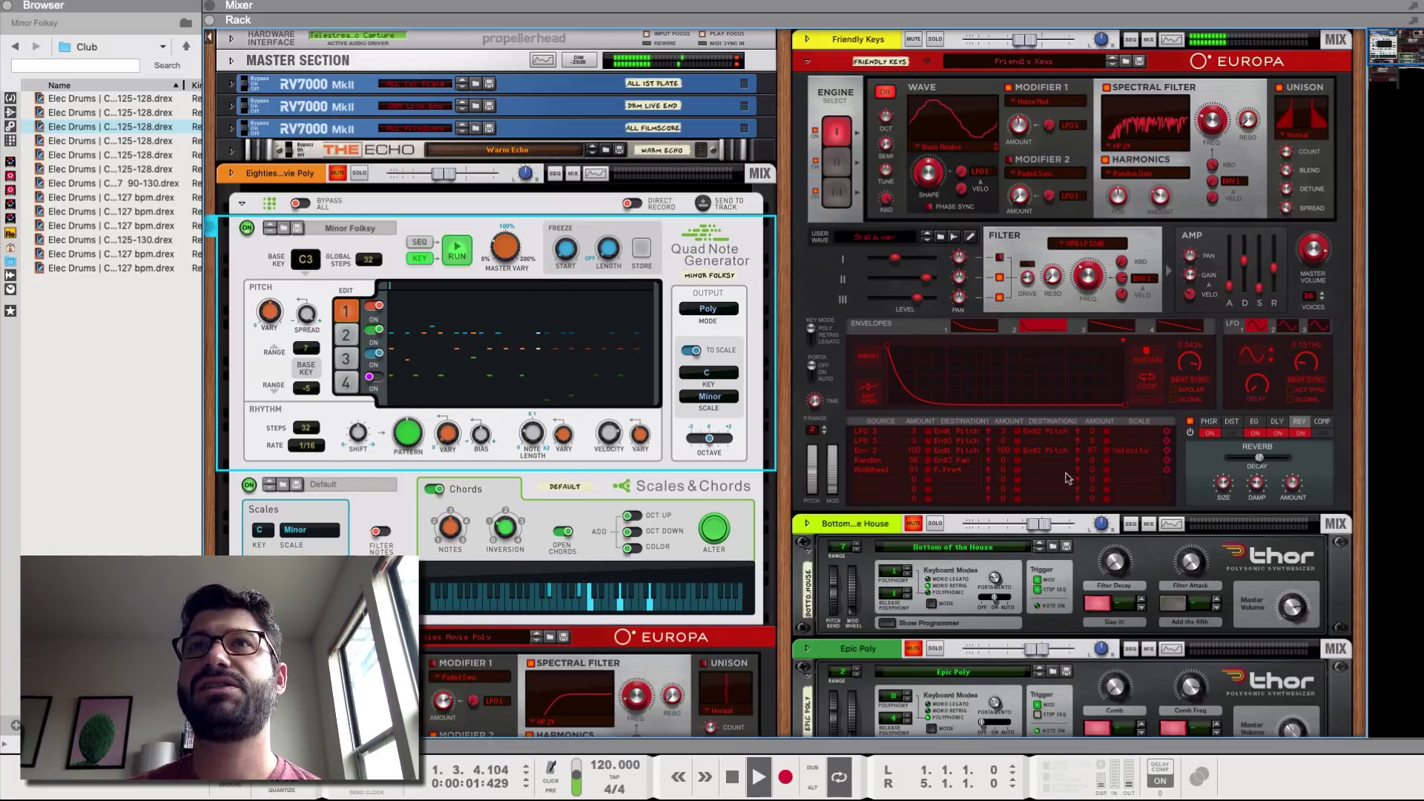
{"action": "mouse_move", "coordinate": [832, 493]}
{"action": "left_mouse_down"}
{"action": "mouse_move", "coordinate": [842, 460]}
{"action": "mouse_move", "coordinate": [830, 480]}
{"action": "left_mouse_up"}
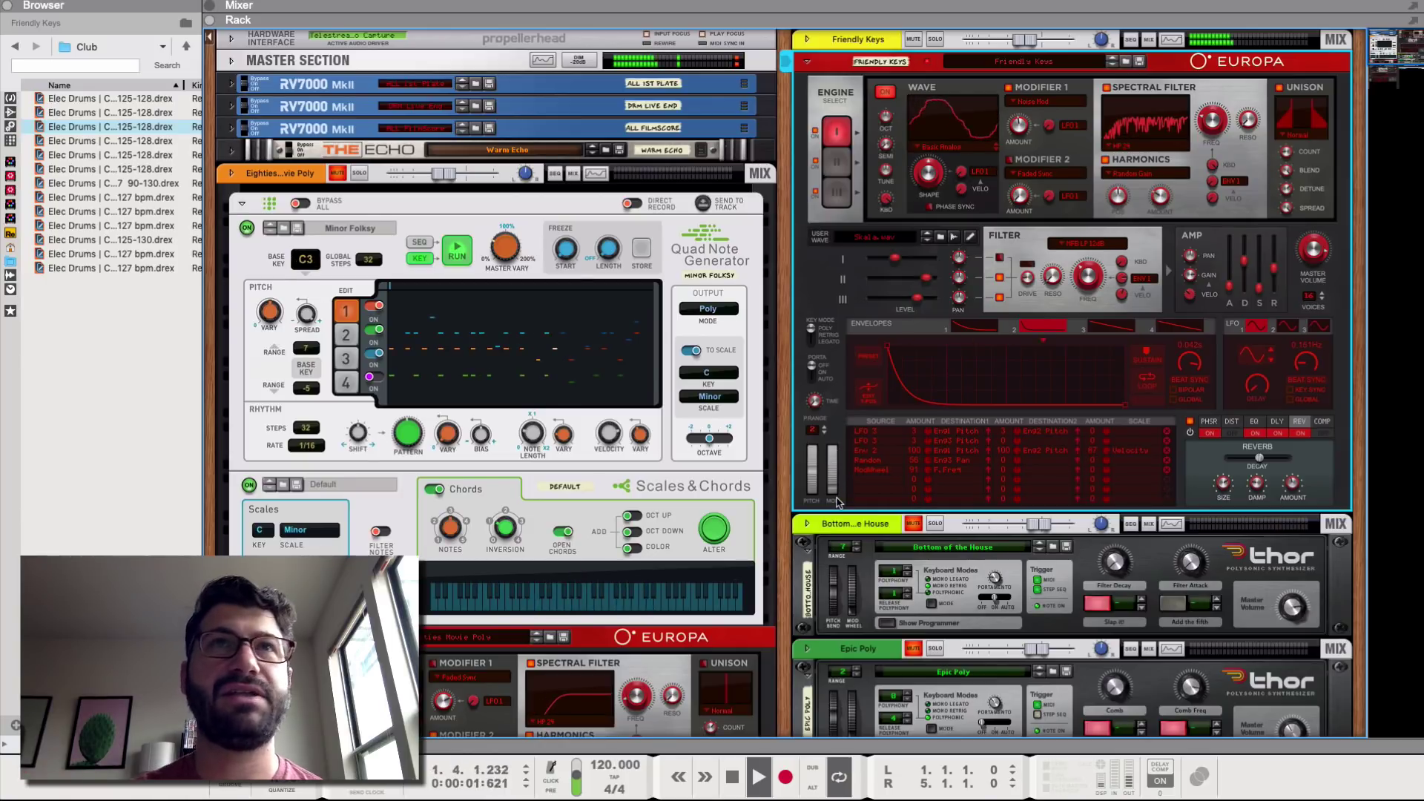
Solo the Bottom of the House channel and select note channel 2 in the Quad Note Generator
{"action": "left_click", "coordinate": [934, 525]}
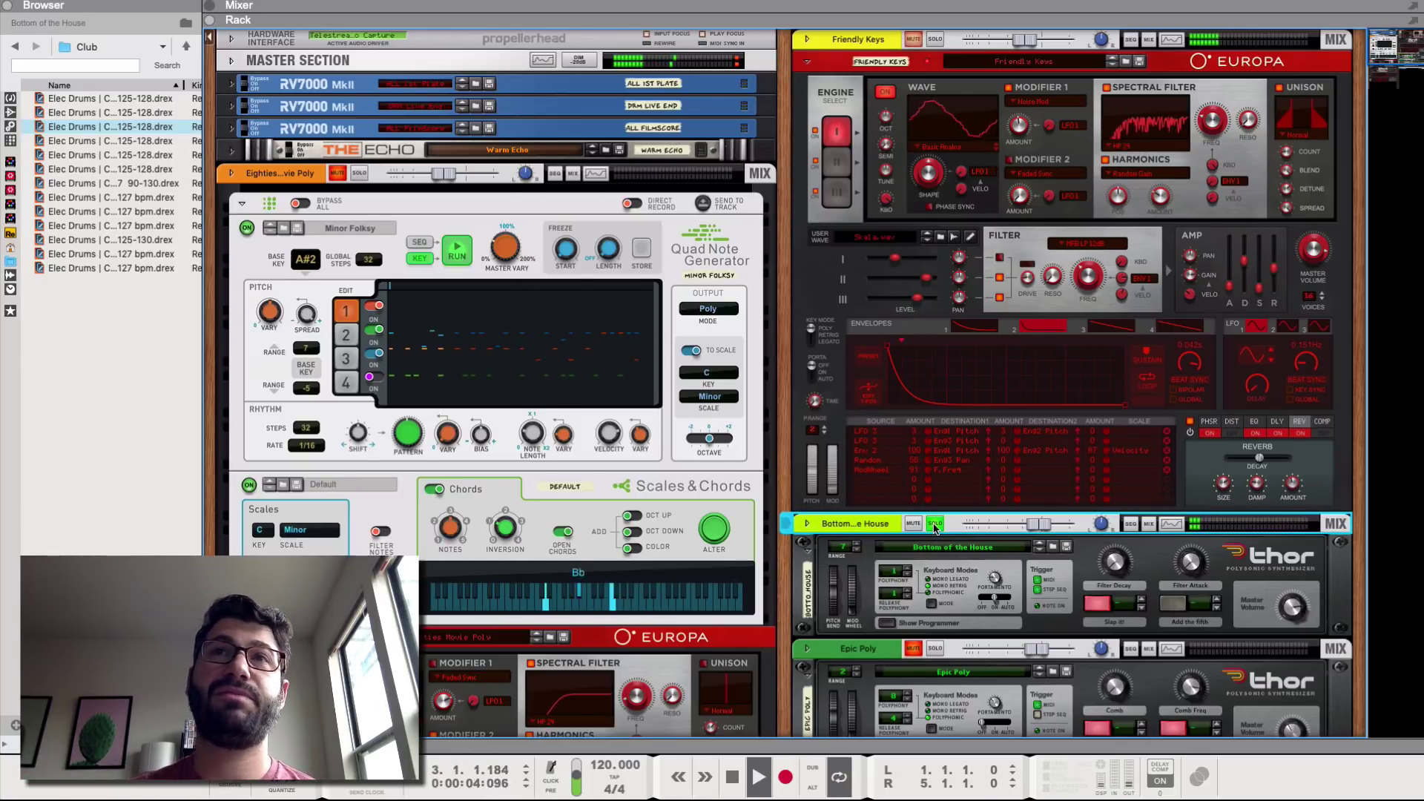
{"action": "left_click", "coordinate": [349, 338]}
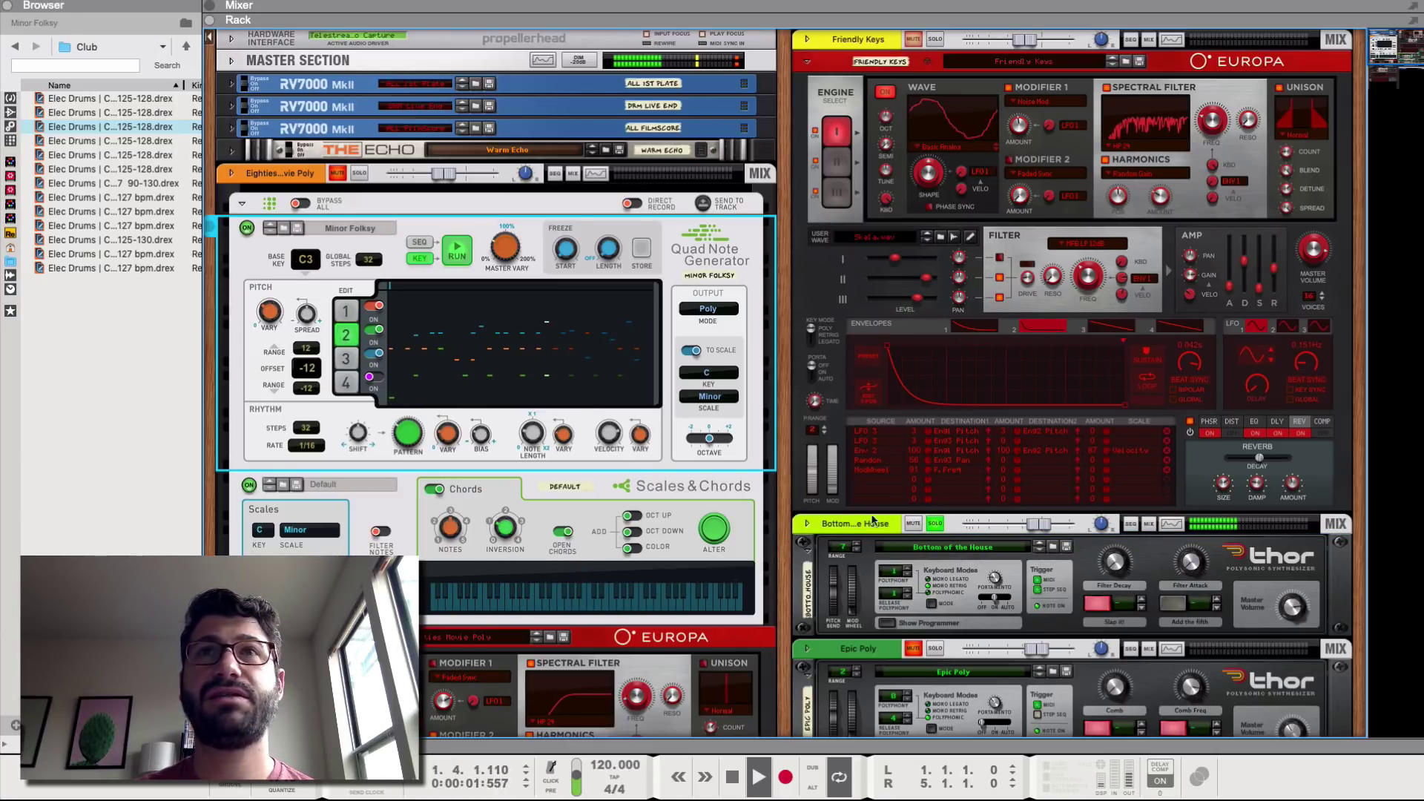
Try a pitch offset of -24 on note channel 2 of the Quad Note Generator and return it to -12
{"action": "left_click_drag", "start_coordinate": [312, 370], "coordinate": [312, 376]}
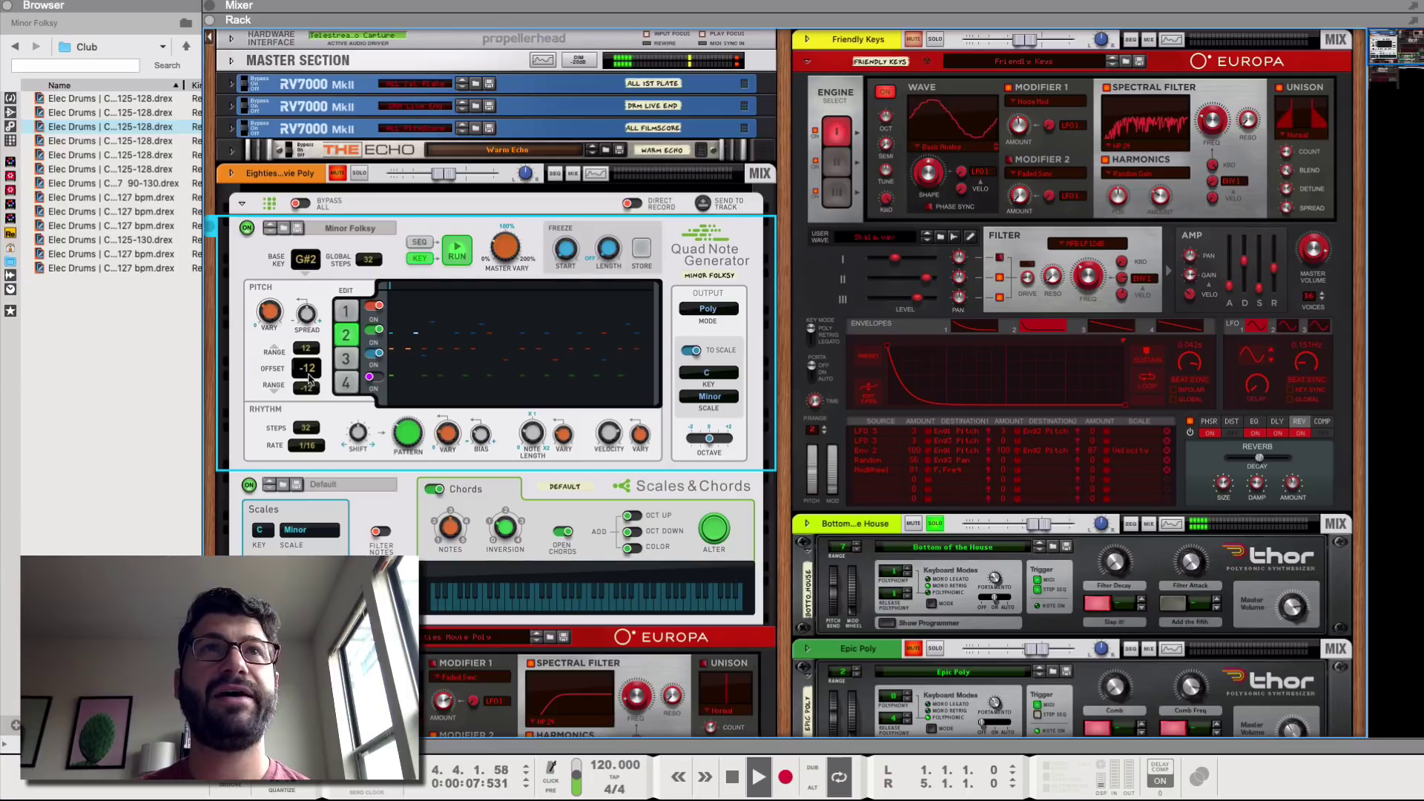
{"action": "left_click_drag", "start_coordinate": [310, 406], "coordinate": [311, 464]}
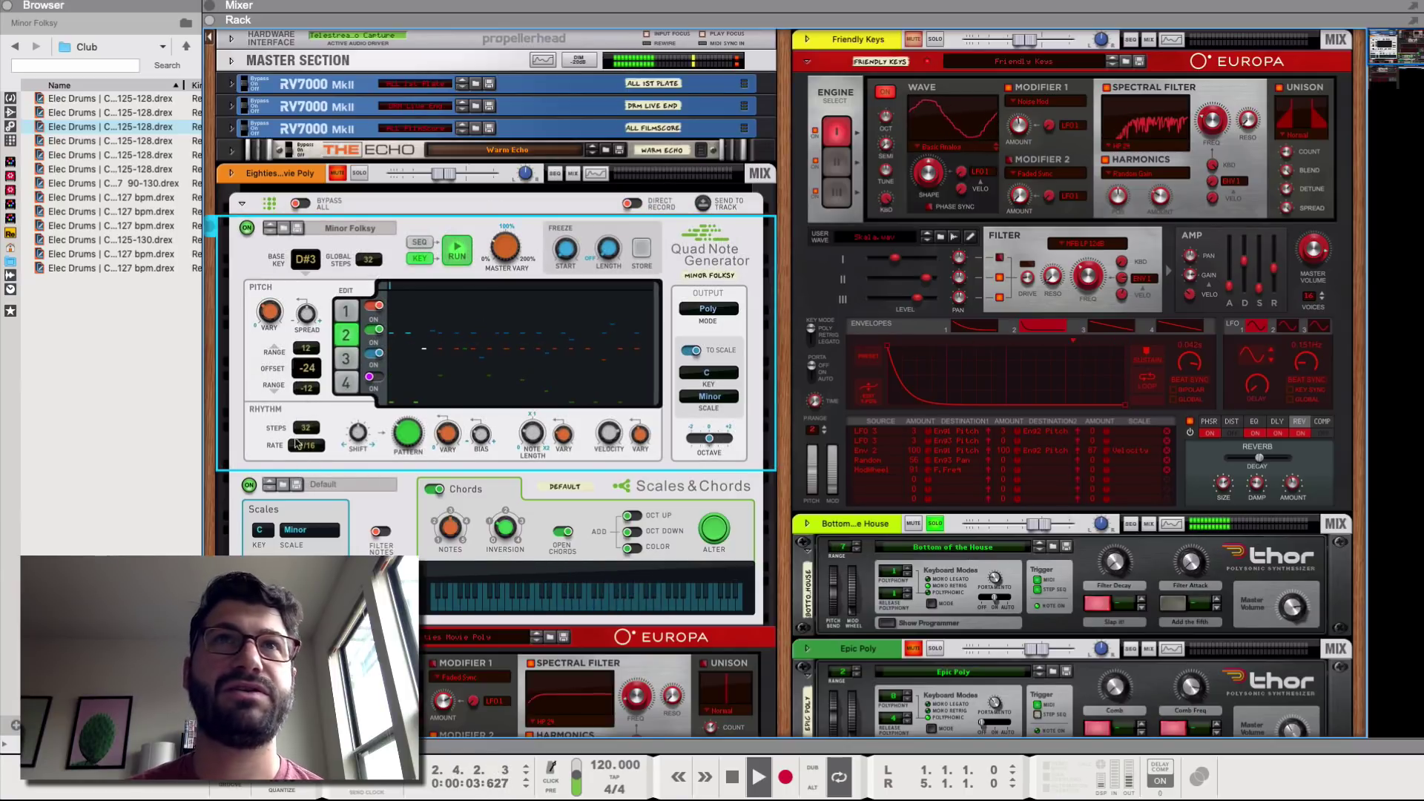
{"action": "left_click_drag", "start_coordinate": [319, 367], "coordinate": [323, 237]}
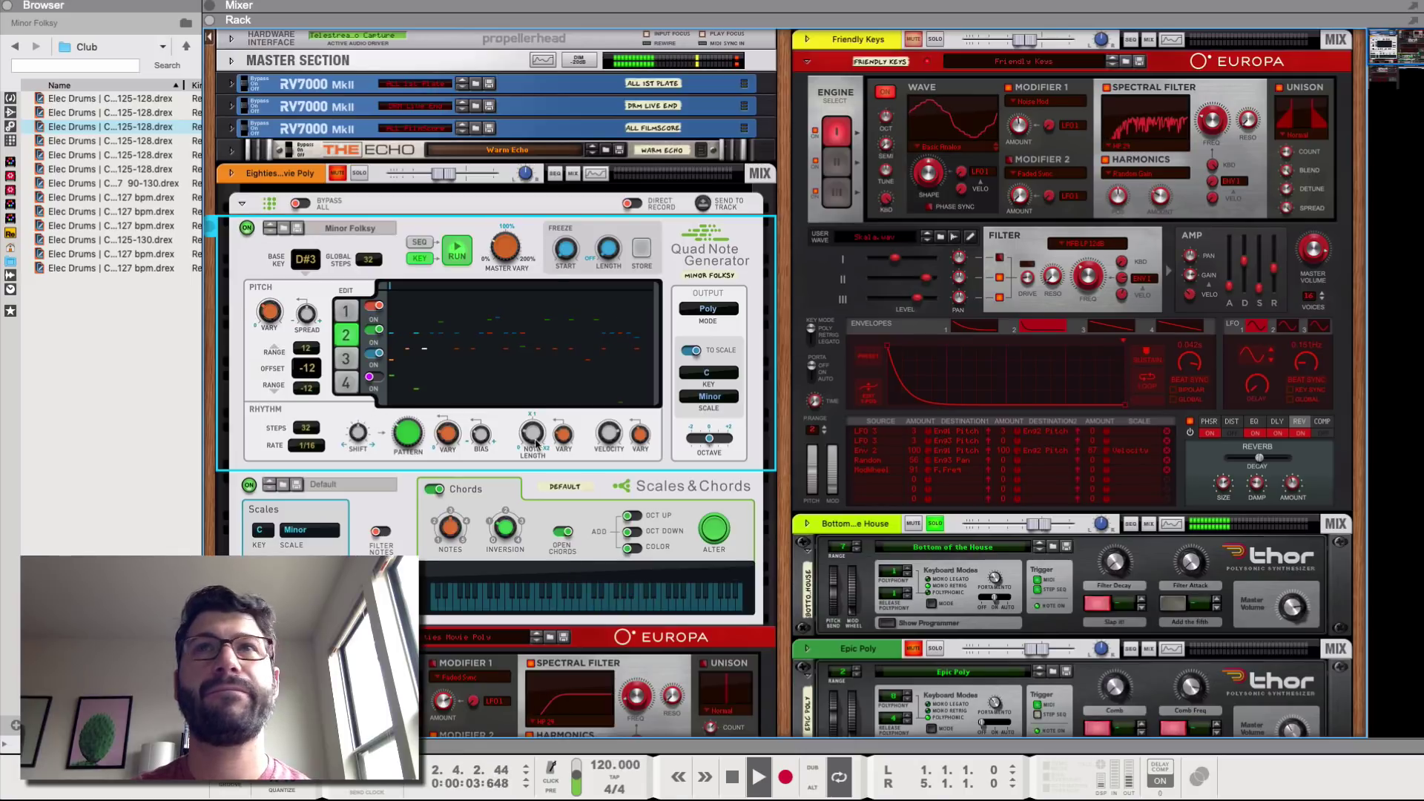
Solo the Epic Poly mix channel in place of Bottom of the House and raise Epic Poly's level slightly
{"action": "left_click", "coordinate": [936, 647]}
{"action": "left_click", "coordinate": [936, 523]}
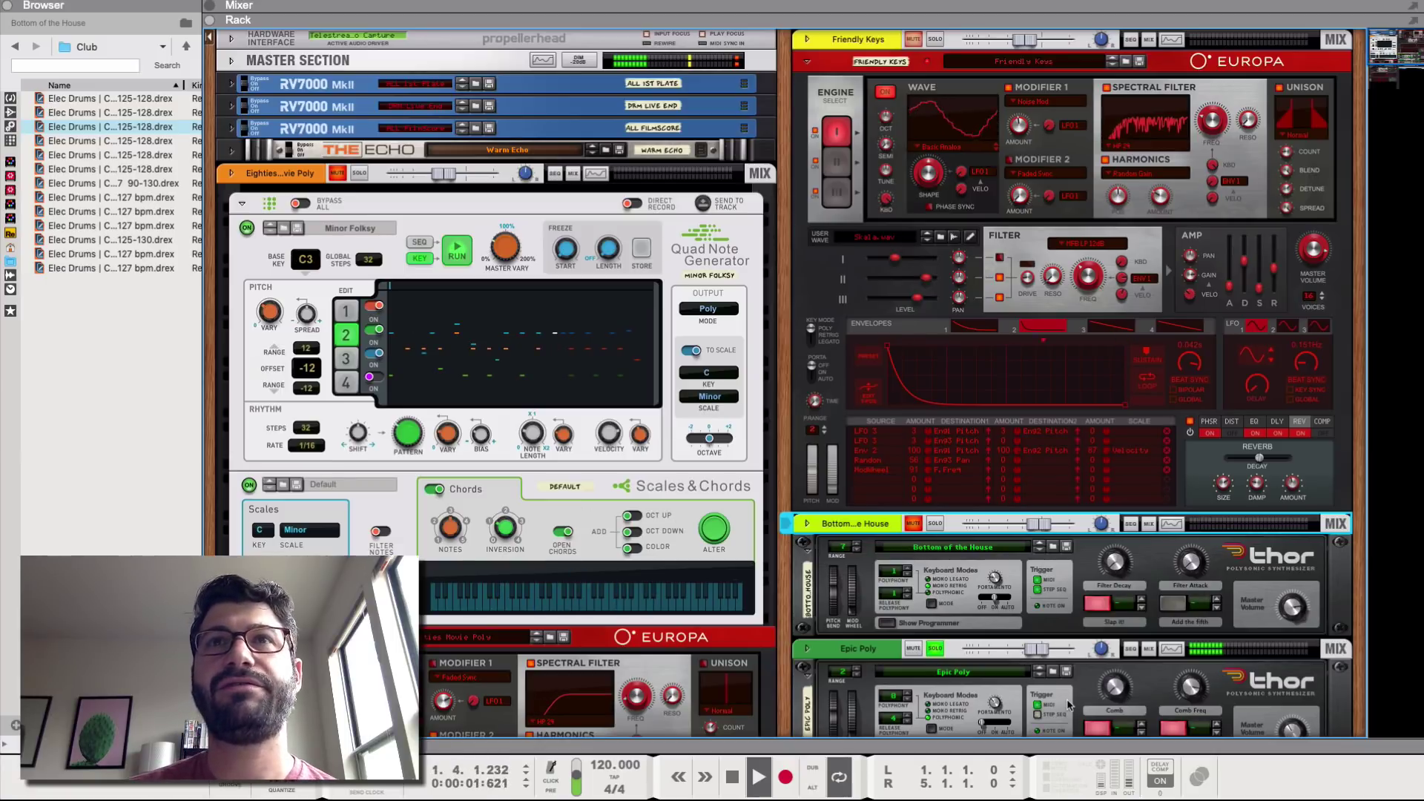
{"action": "left_click", "coordinate": [1041, 648]}
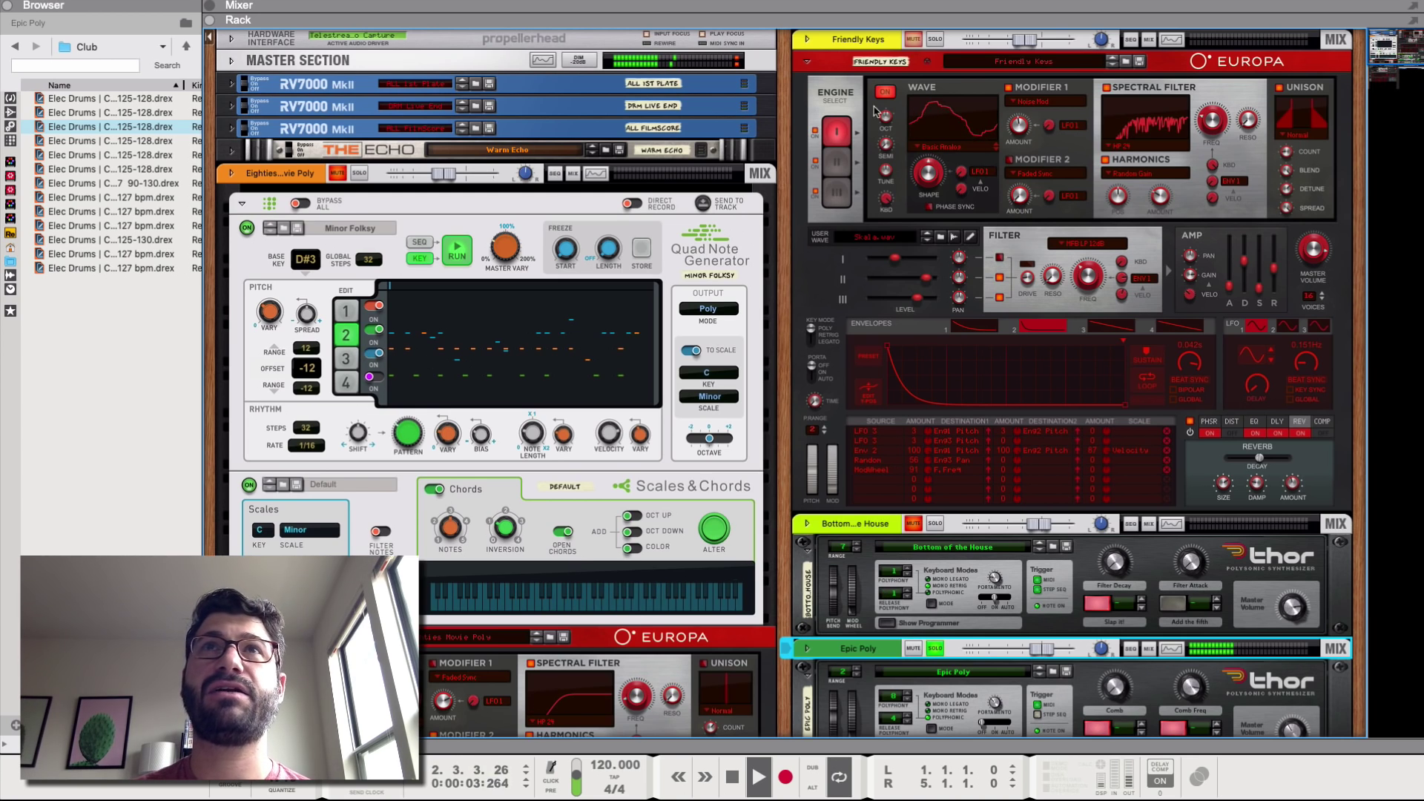
Switch the solo from Epic Poly to the Eighties Movie Poly mix channel and stop playback
{"action": "left_click", "coordinate": [937, 649]}
{"action": "left_click", "coordinate": [338, 172]}
{"action": "left_click", "coordinate": [359, 173]}
{"action": "key", "text": "space"}
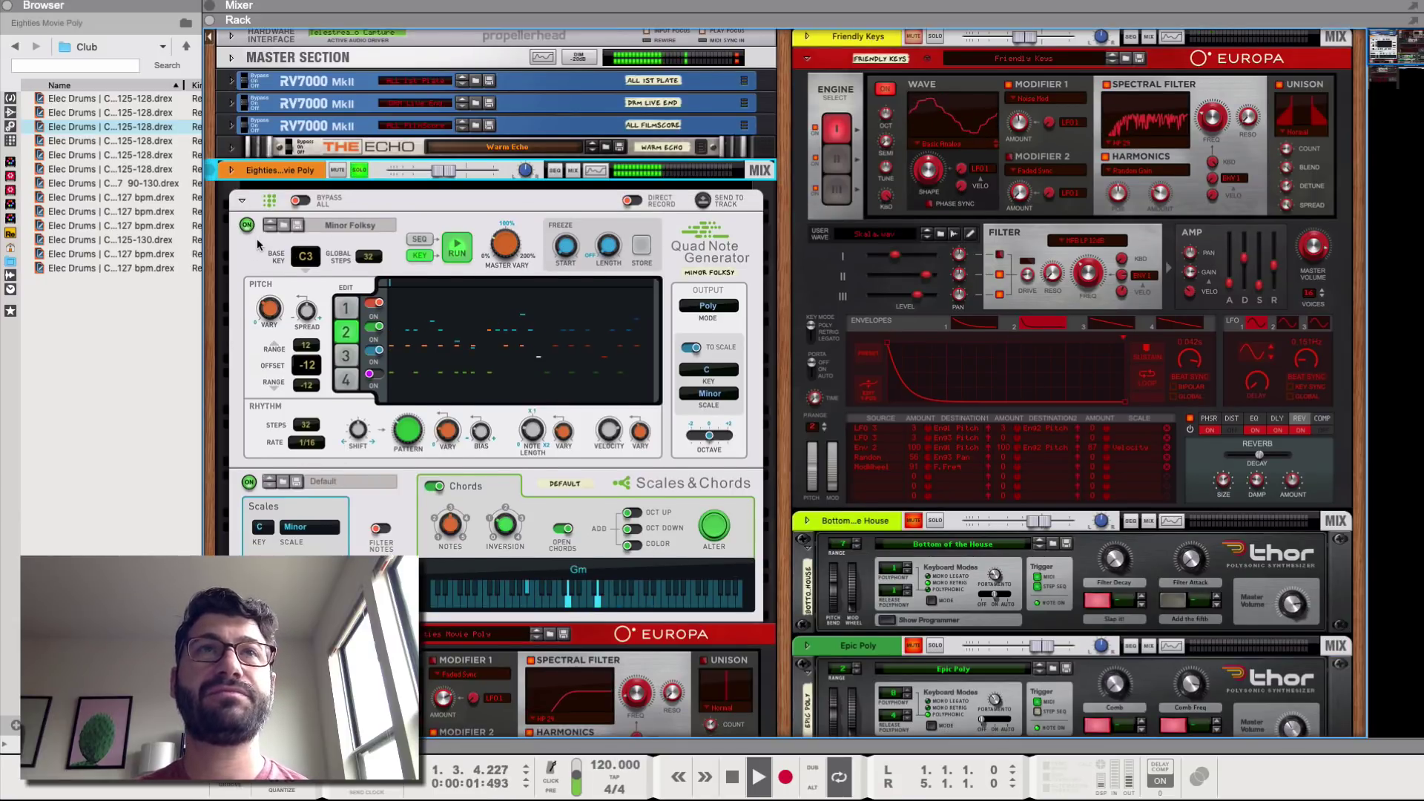
Restart playback, then try the added upper octave and switch off Open Chords in the Scales & Chords player
{"action": "left_click", "coordinate": [708, 659]}
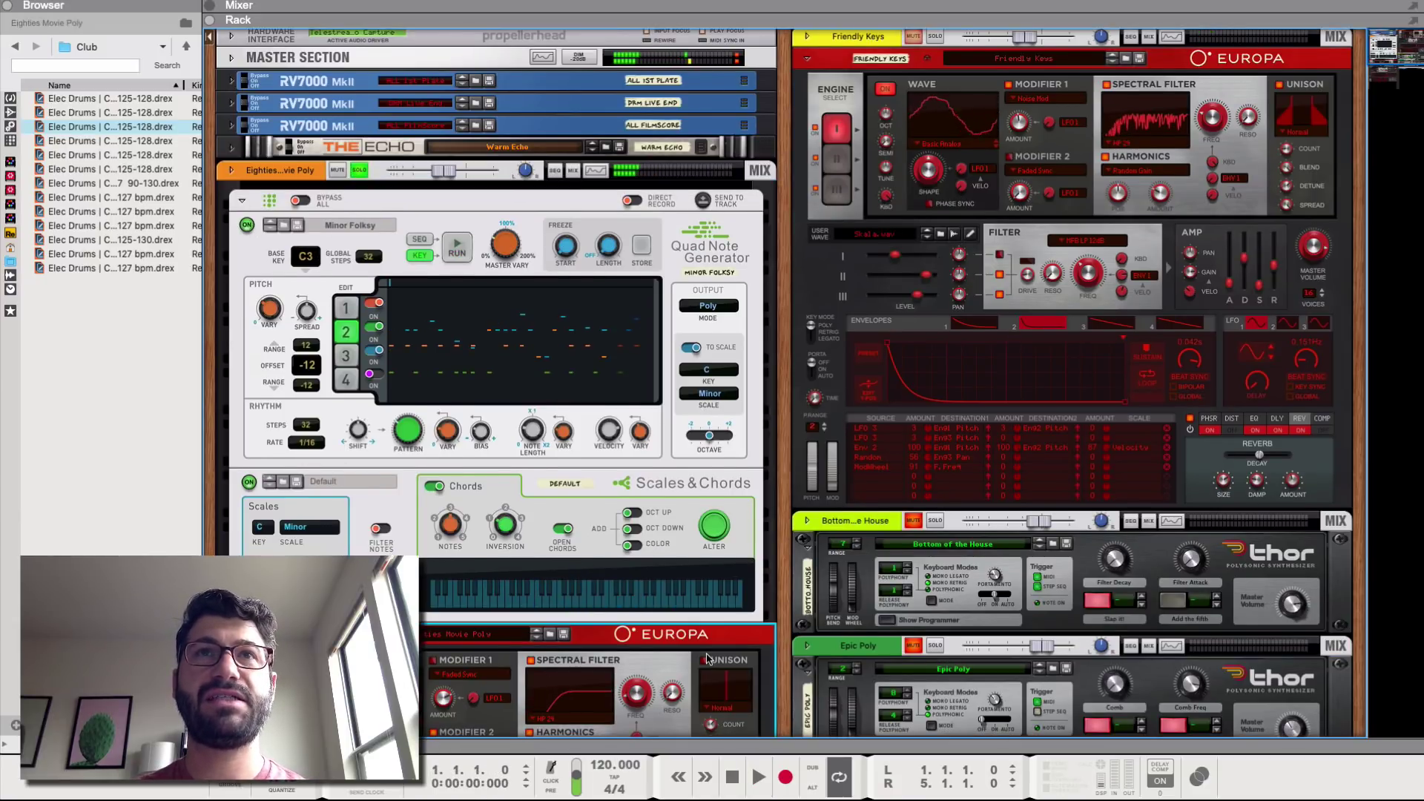
{"action": "scroll", "coordinate": [532, 679], "scroll_direction": "down", "scroll_amount": 10}
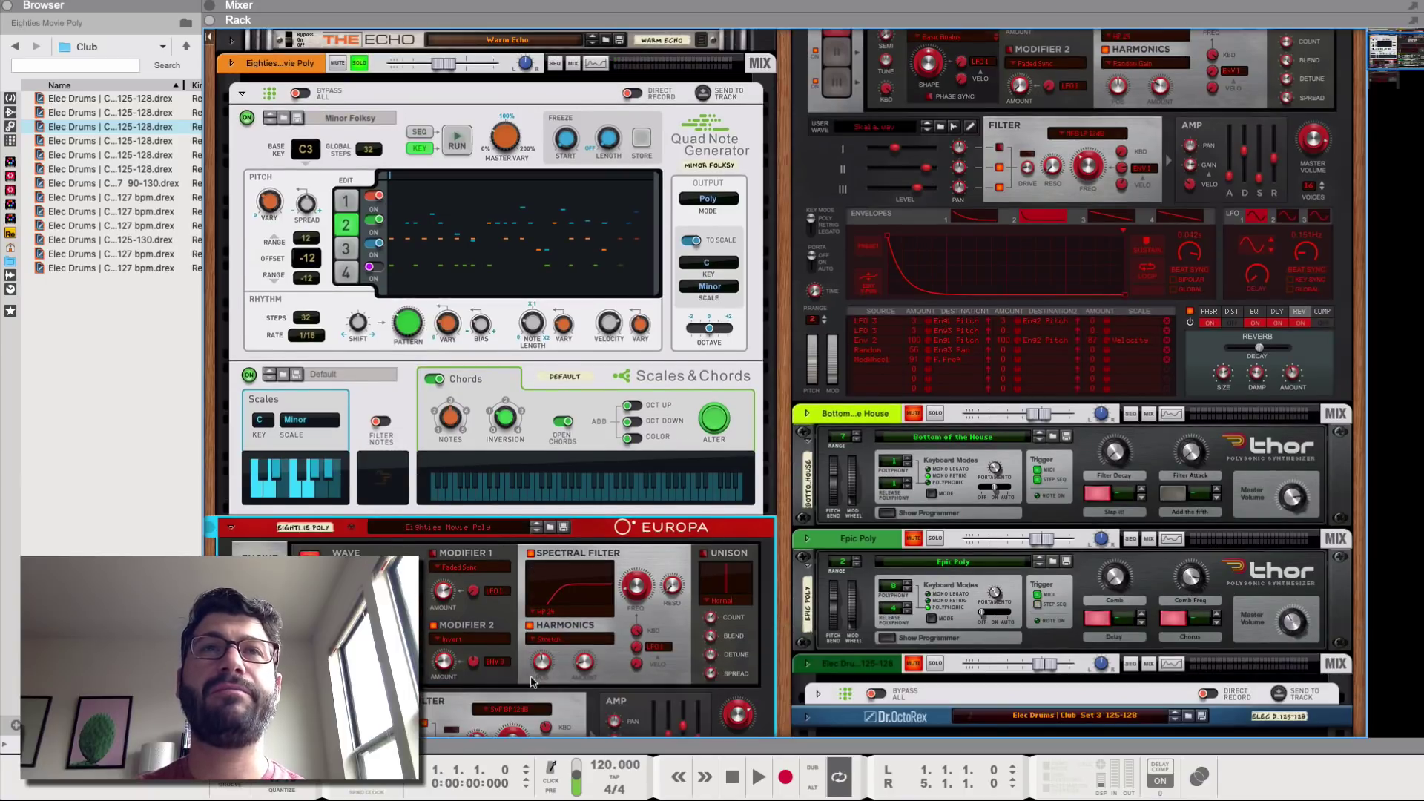
{"action": "scroll", "coordinate": [521, 690], "scroll_direction": "up", "scroll_amount": 10}
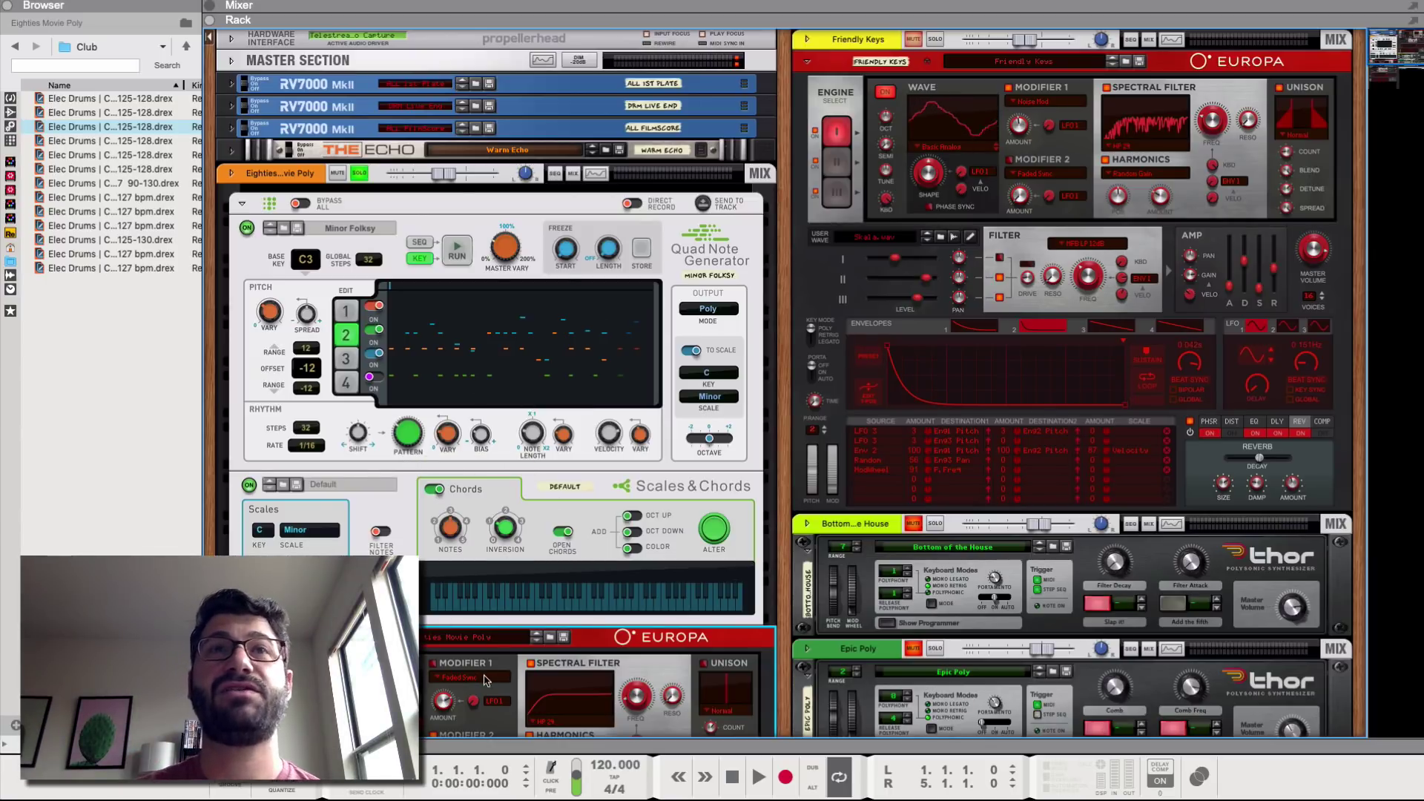
{"action": "scroll", "coordinate": [519, 534], "scroll_direction": "down", "scroll_amount": 5}
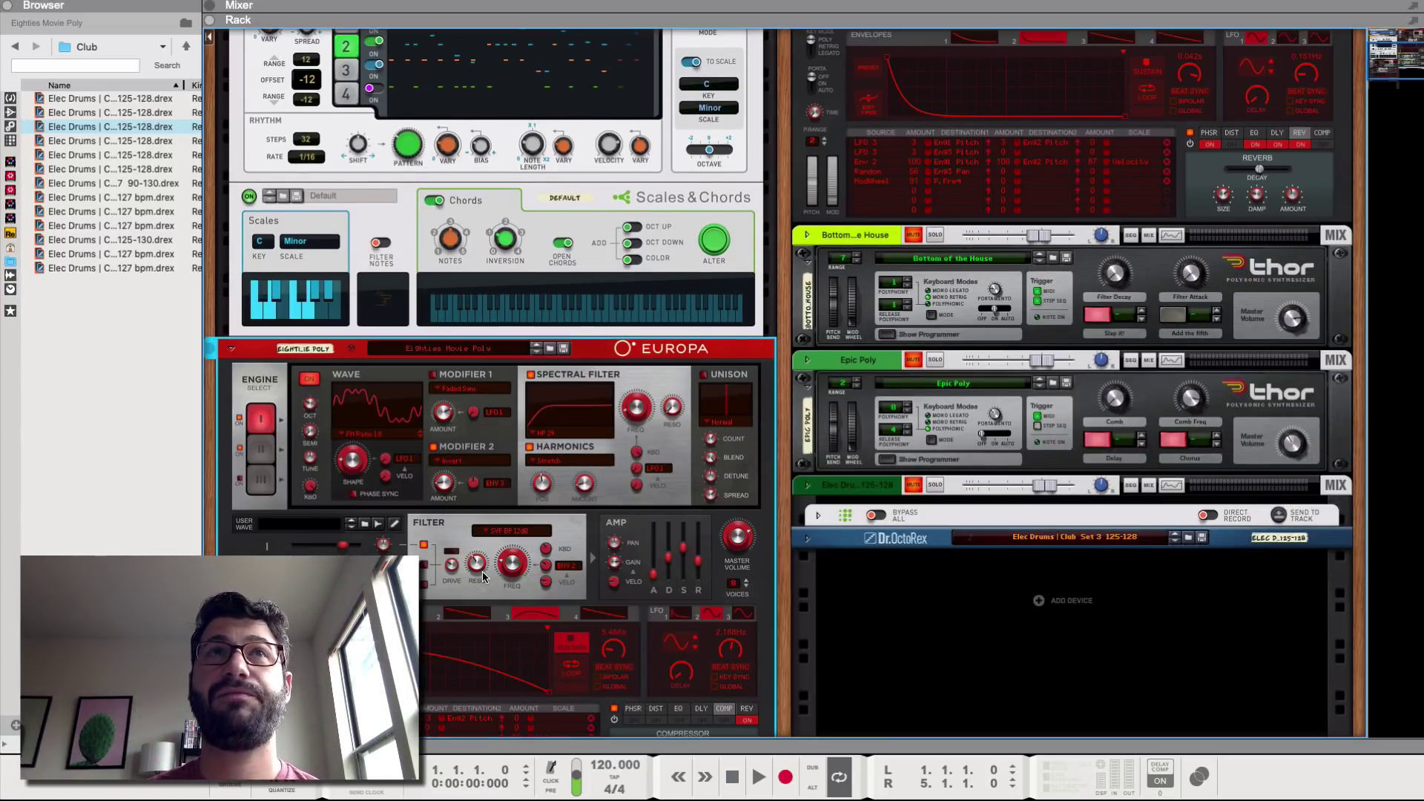
{"action": "scroll", "coordinate": [529, 636], "scroll_direction": "up", "scroll_amount": 1}
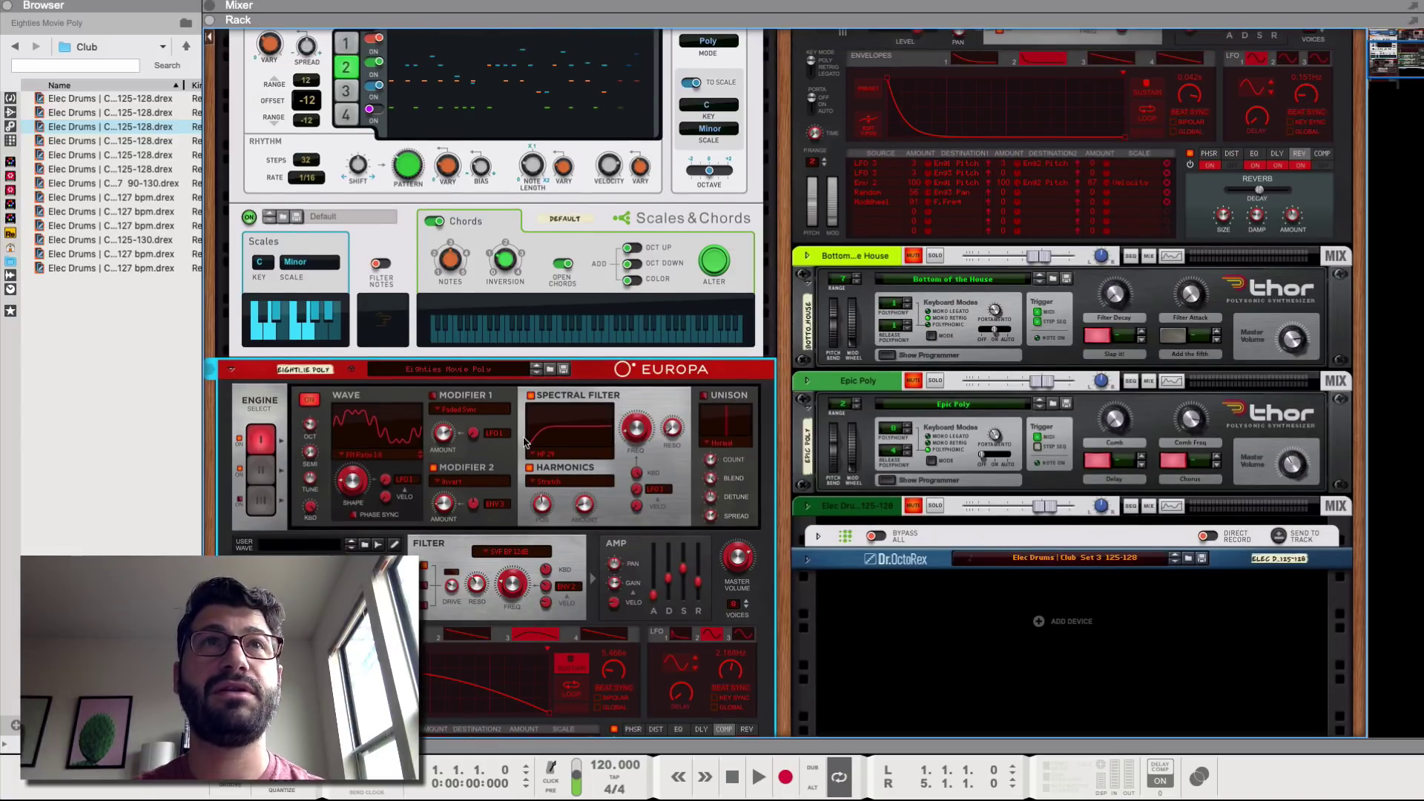
{"action": "key", "text": "space"}
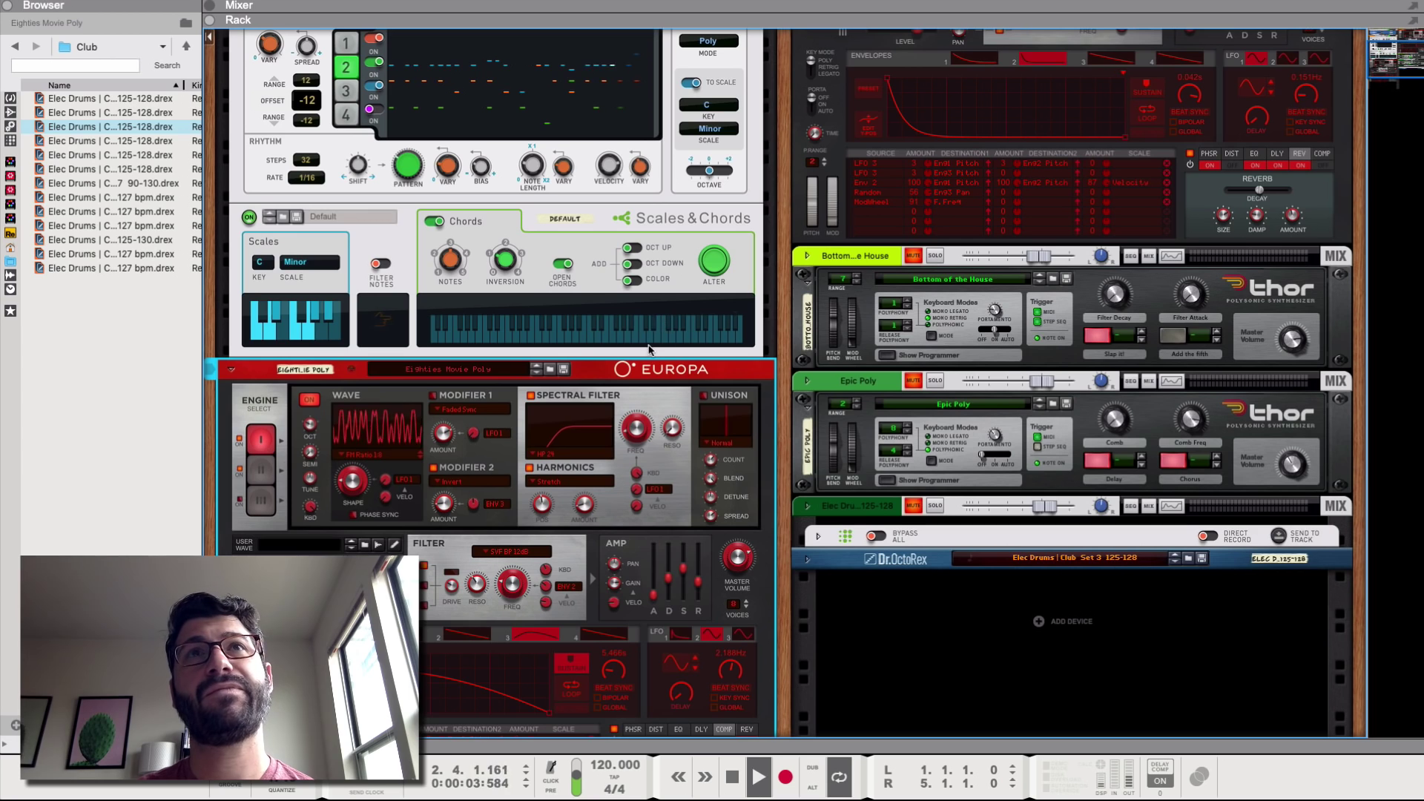
{"action": "left_click", "coordinate": [525, 278]}
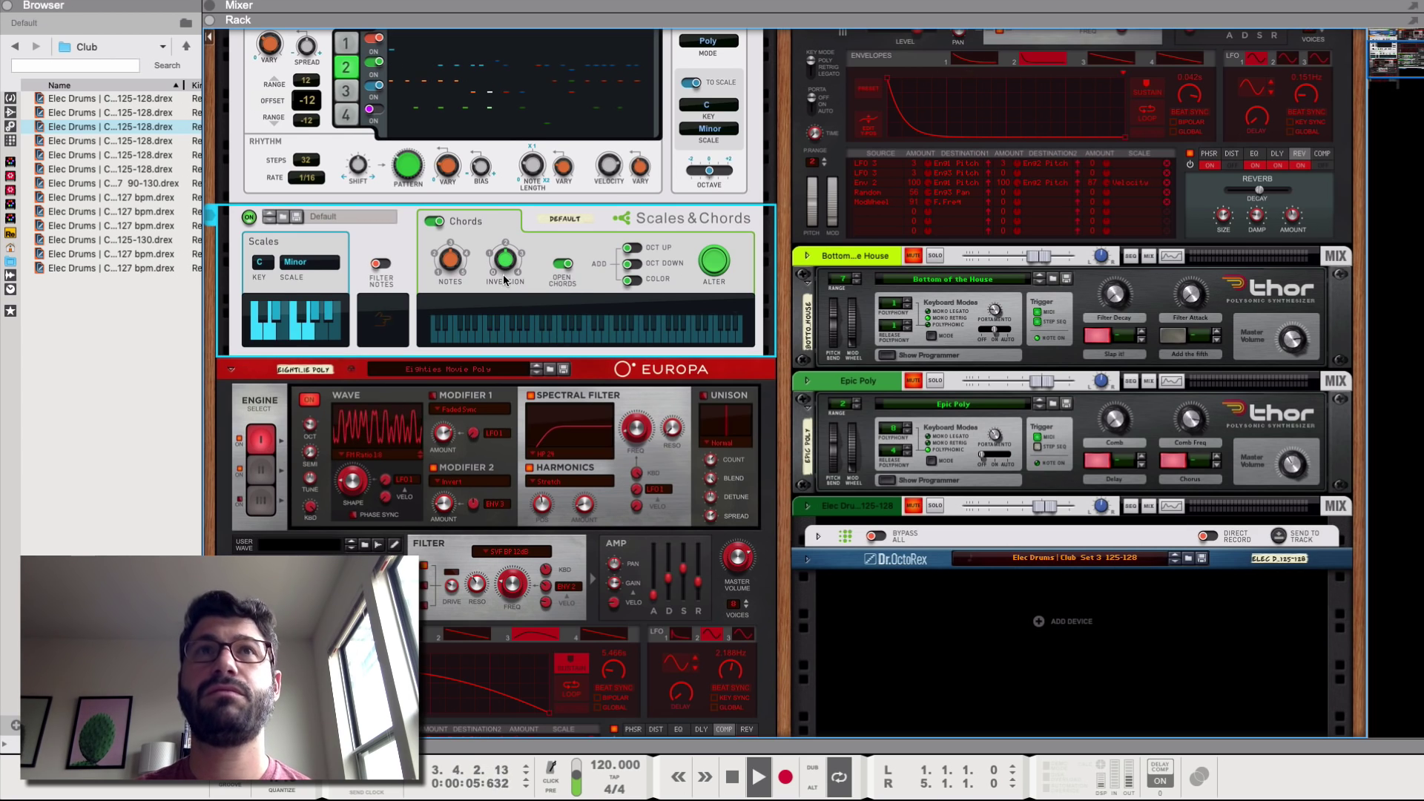
{"action": "left_click", "coordinate": [634, 248]}
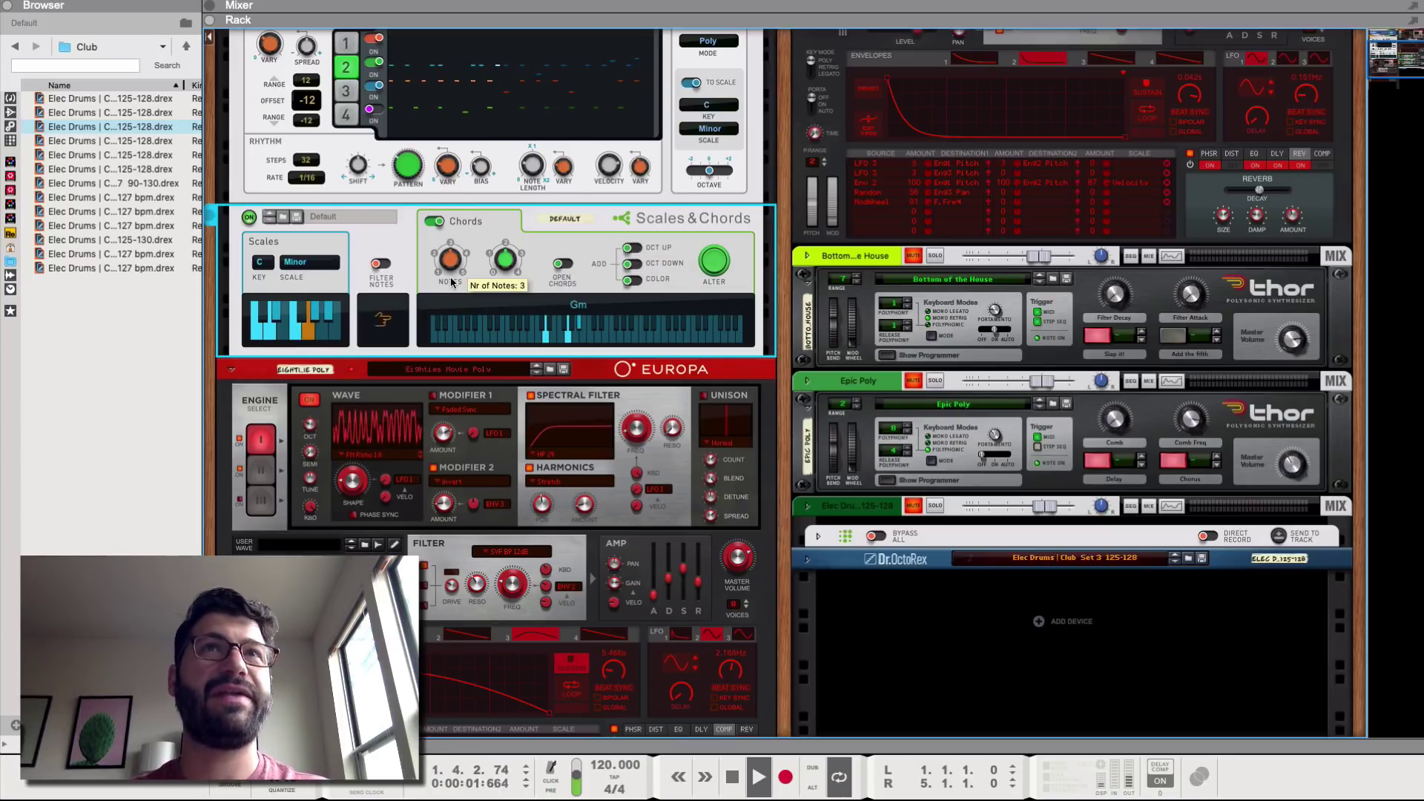
Unsolo the Eighties Movie Poly and clear all channel mutes in the mixer so every instrument plays together
{"action": "scroll", "coordinate": [550, 249], "scroll_direction": "up", "scroll_amount": 1}
{"action": "scroll", "coordinate": [549, 249], "scroll_direction": "up", "scroll_amount": 5}
{"action": "scroll", "coordinate": [395, 185], "scroll_direction": "down", "scroll_amount": 3}
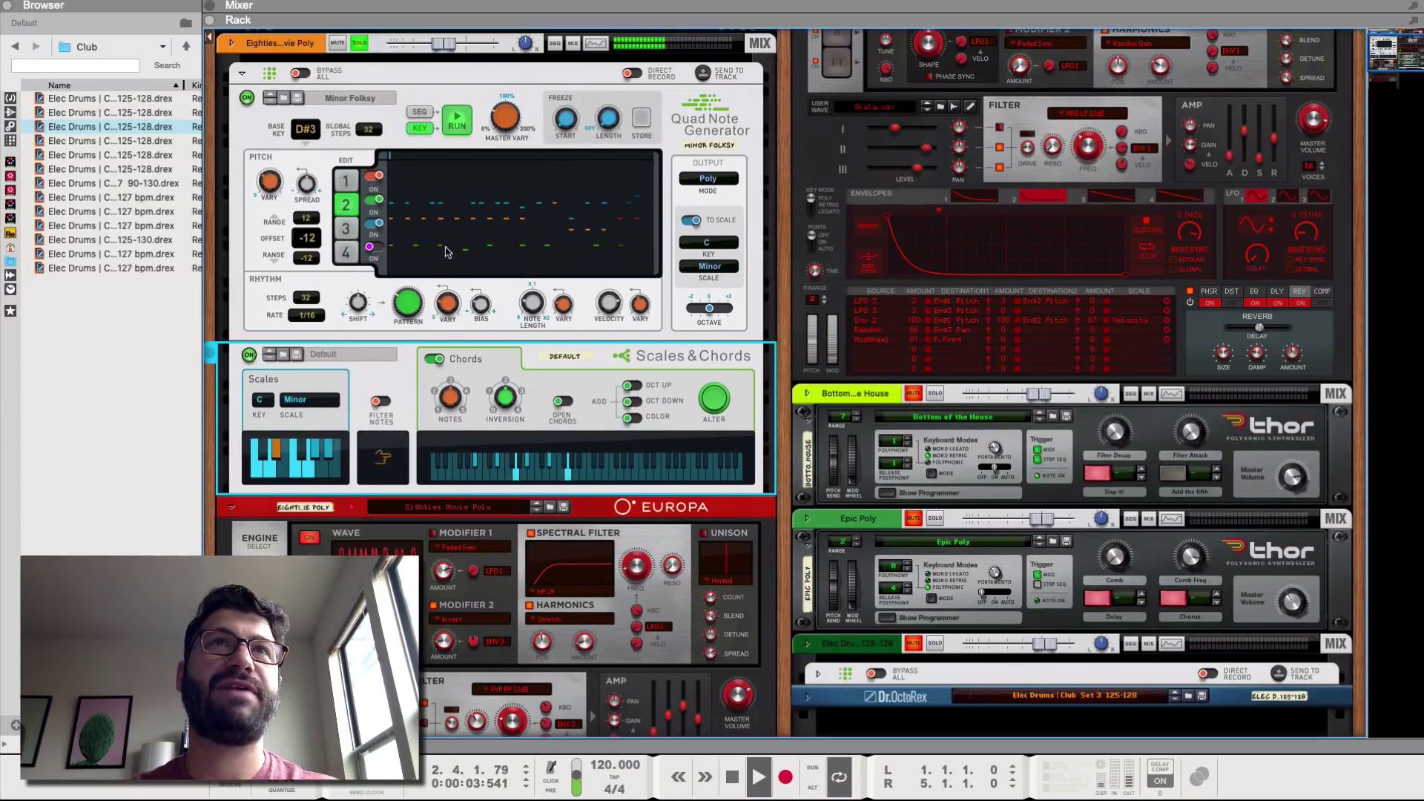
{"action": "left_click", "coordinate": [359, 43]}
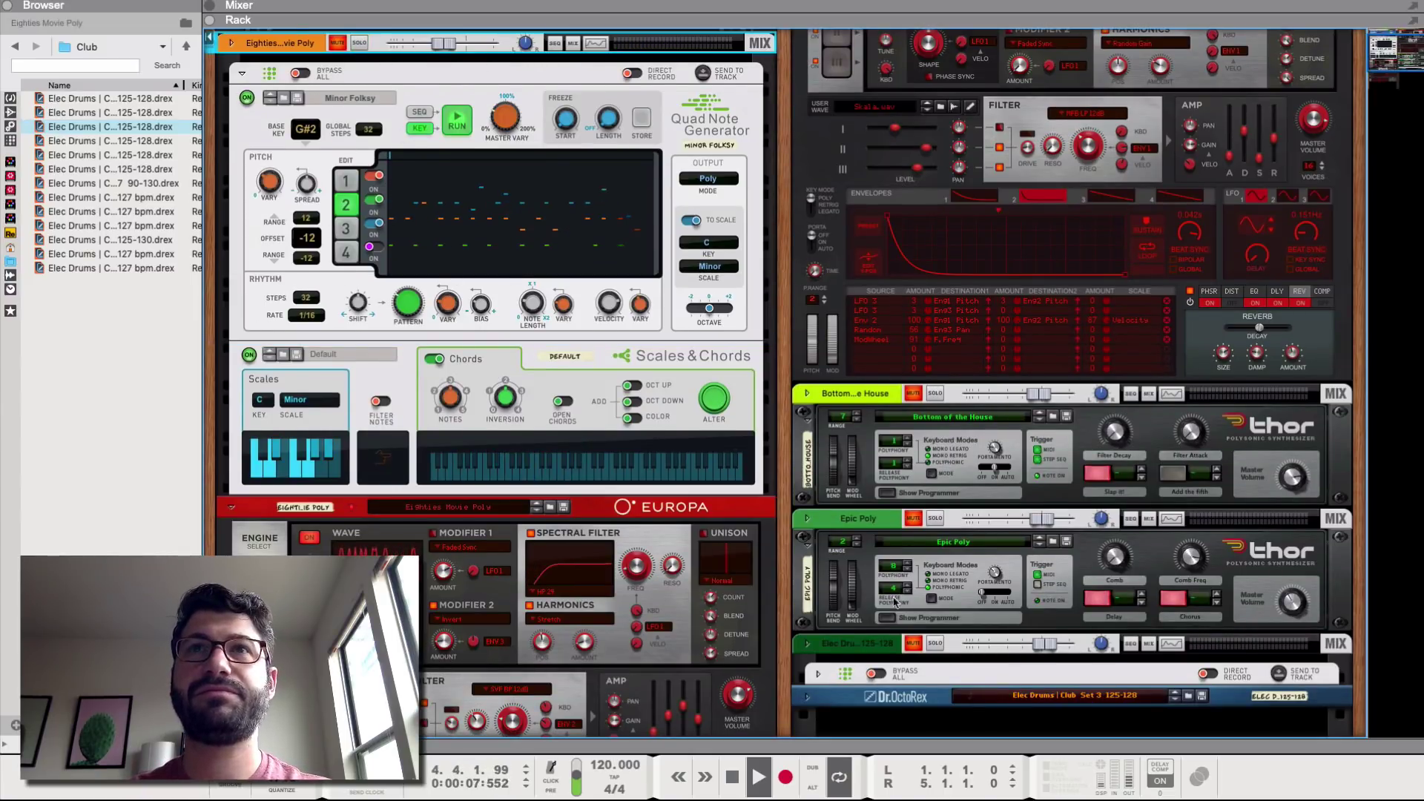
{"action": "scroll", "coordinate": [862, 218], "scroll_direction": "up", "scroll_amount": 2}
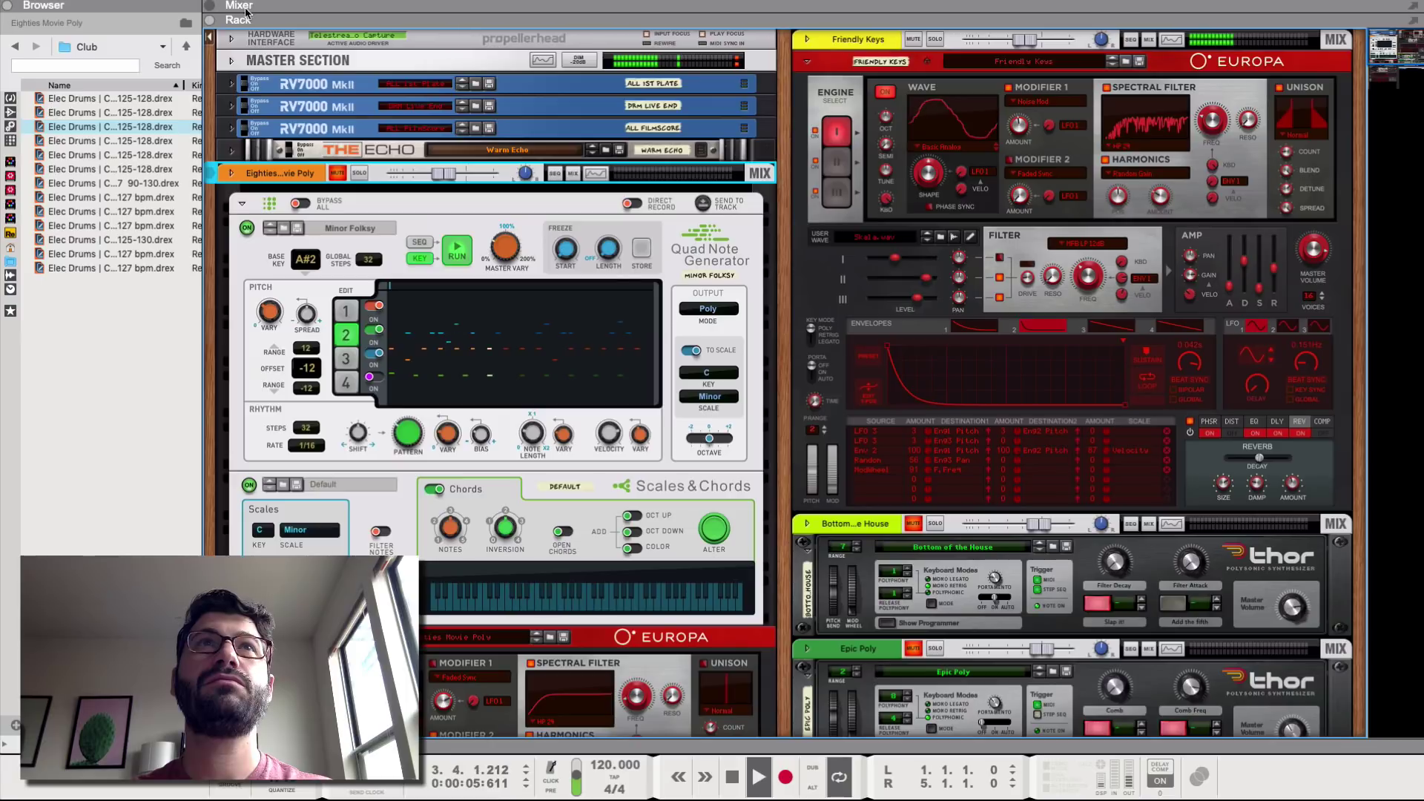
{"action": "key", "text": "F5"}
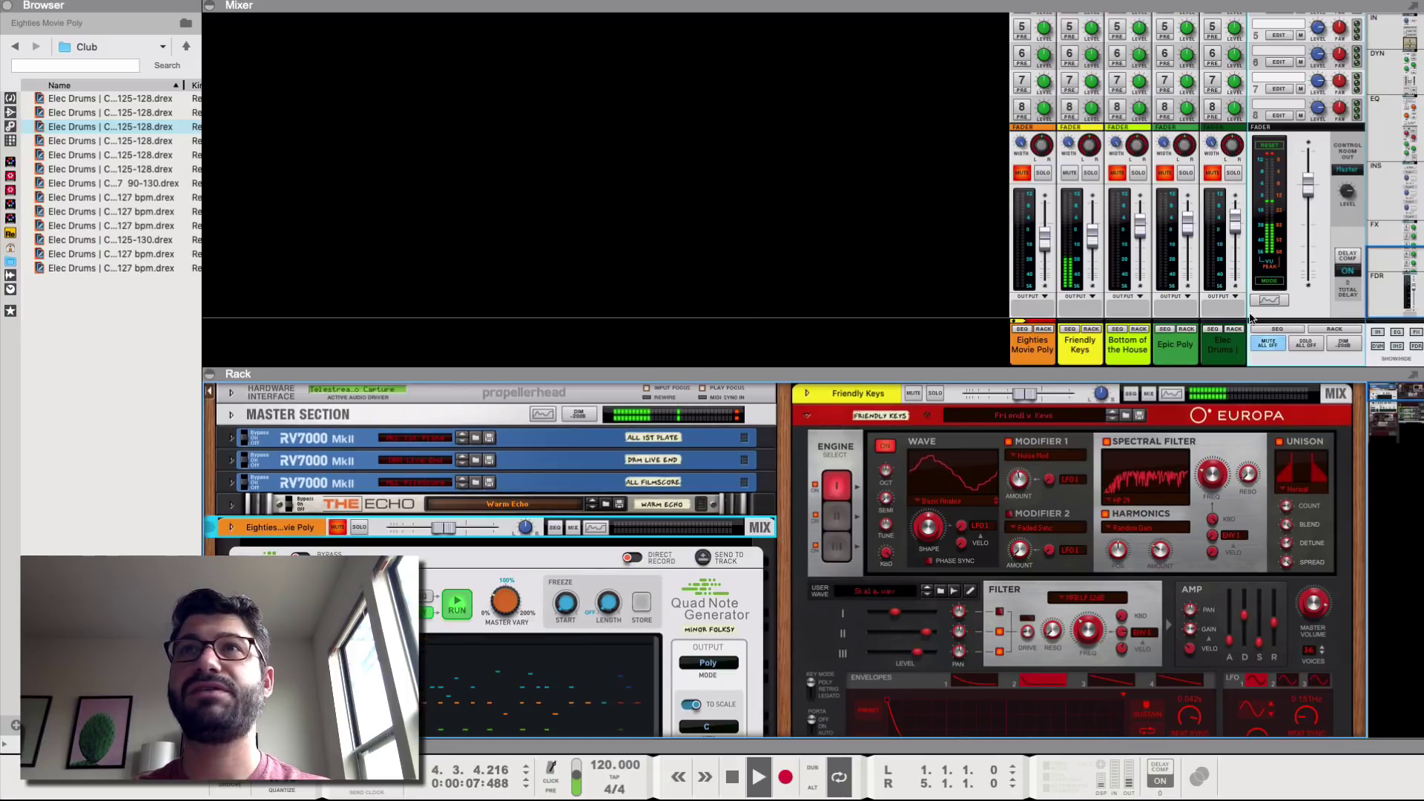
{"action": "left_click", "coordinate": [1268, 343]}
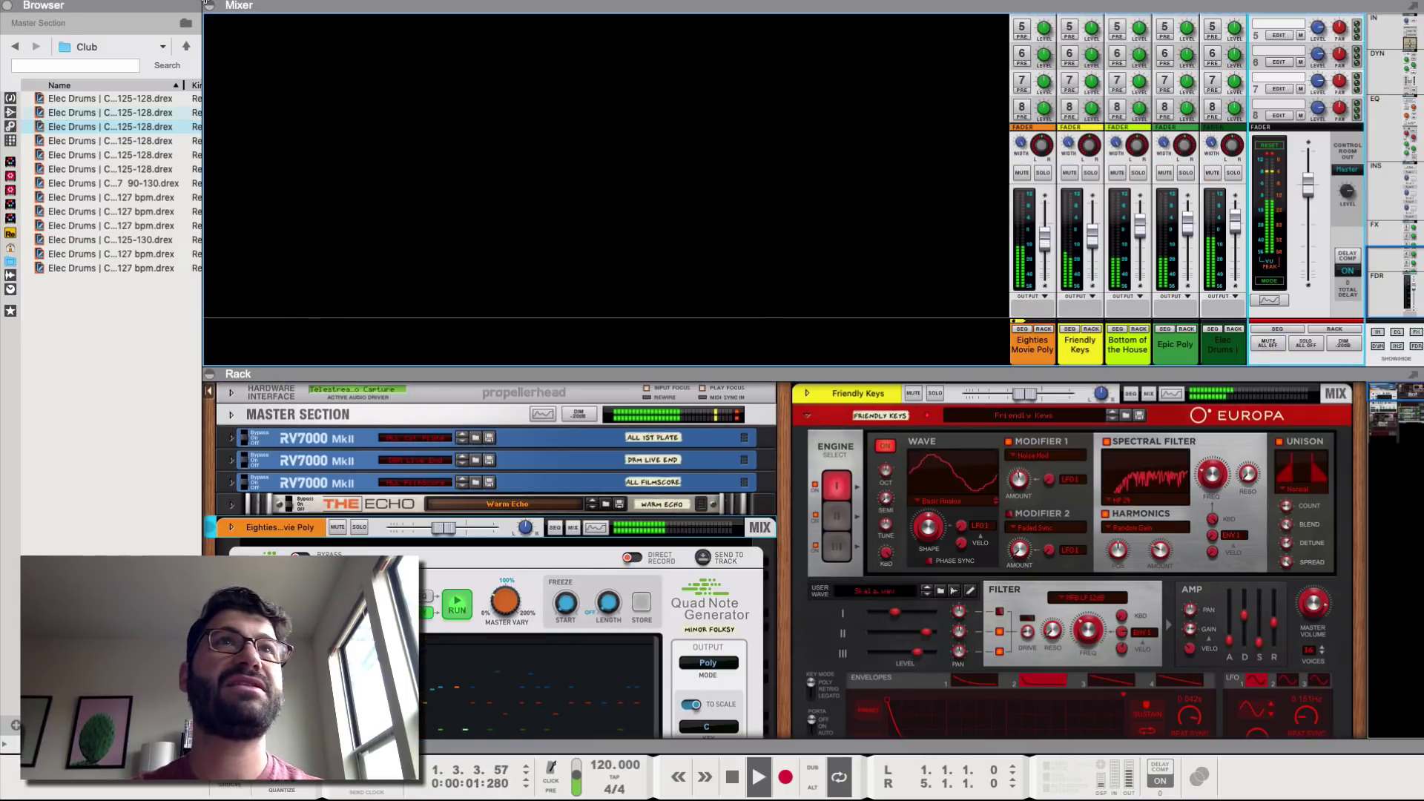
{"action": "left_click", "coordinate": [210, 6]}
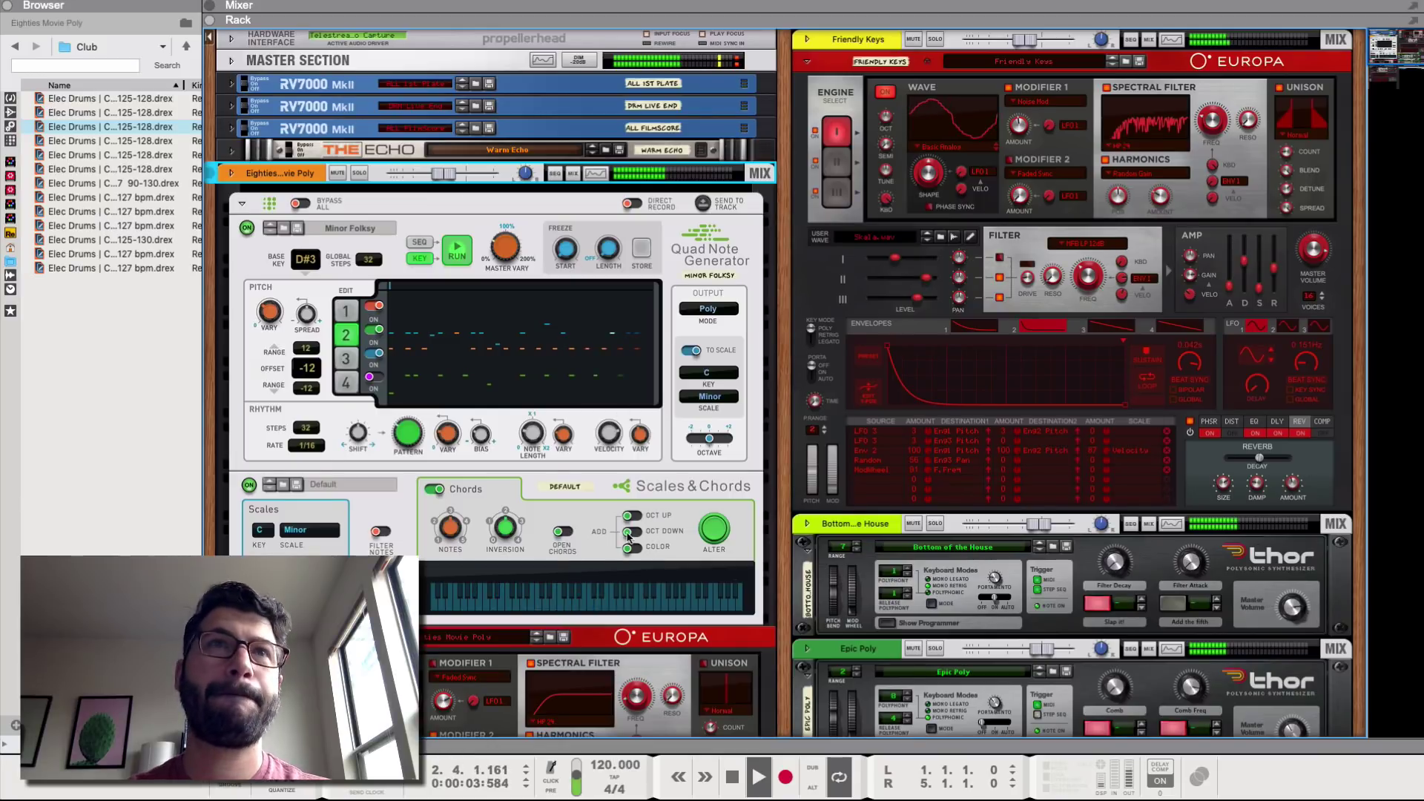
Try output octave 1 in the Quad Note Generator, return it to 0, and stop playback
{"action": "scroll", "coordinate": [625, 538], "scroll_direction": "down", "scroll_amount": 5}
{"action": "scroll", "coordinate": [625, 538], "scroll_direction": "down", "scroll_amount": 3}
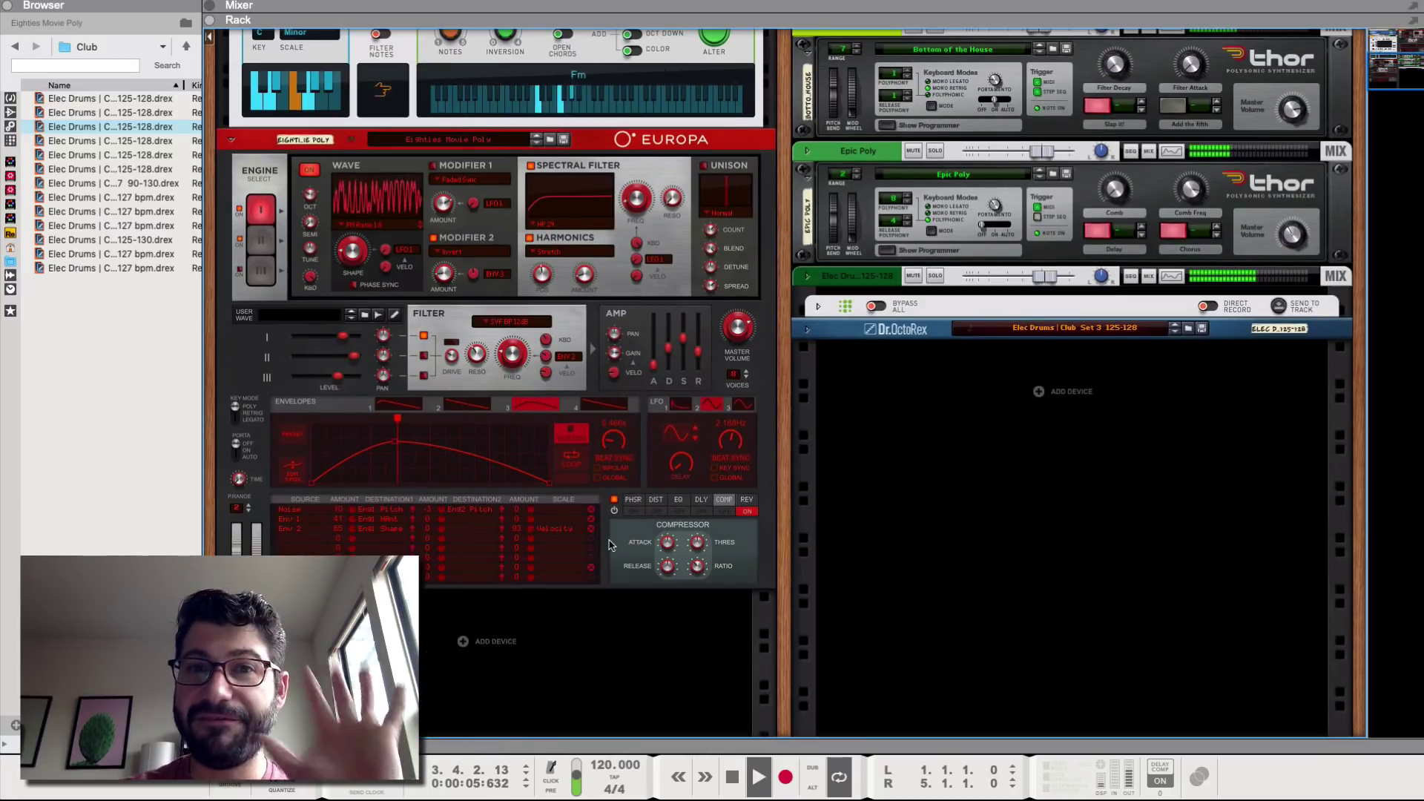
{"action": "scroll", "coordinate": [609, 545], "scroll_direction": "up", "scroll_amount": 1}
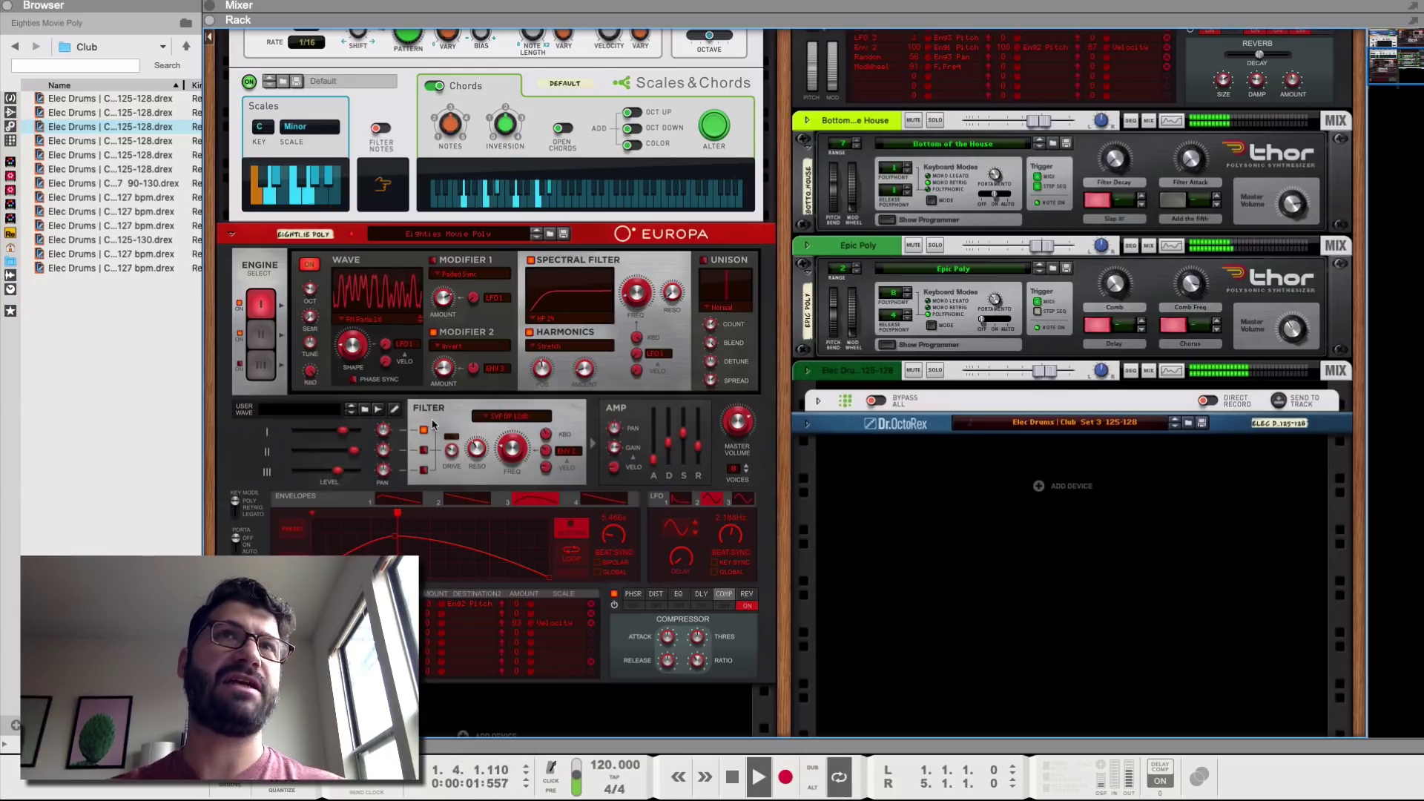
{"action": "scroll", "coordinate": [475, 342], "scroll_direction": "up", "scroll_amount": 5}
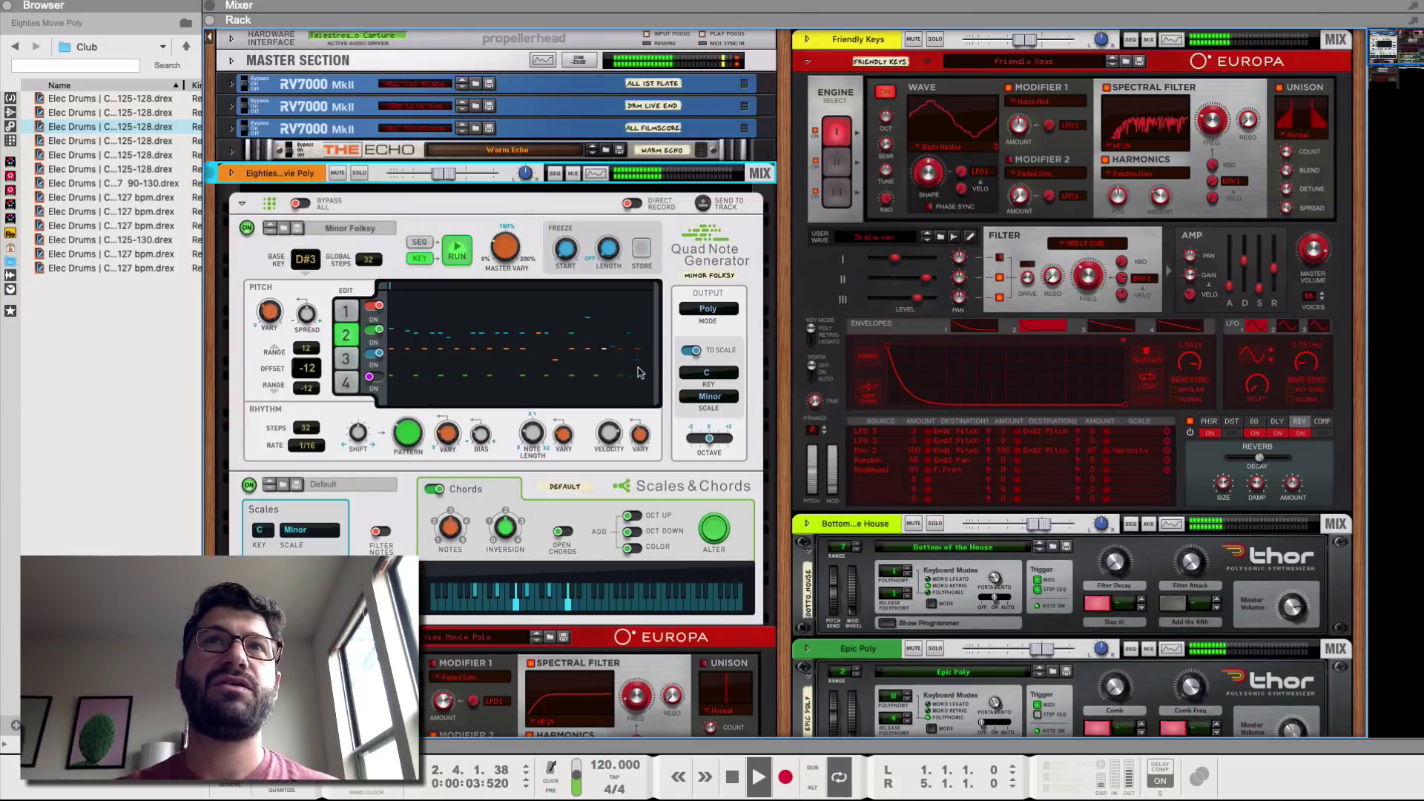
{"action": "left_click", "coordinate": [722, 445]}
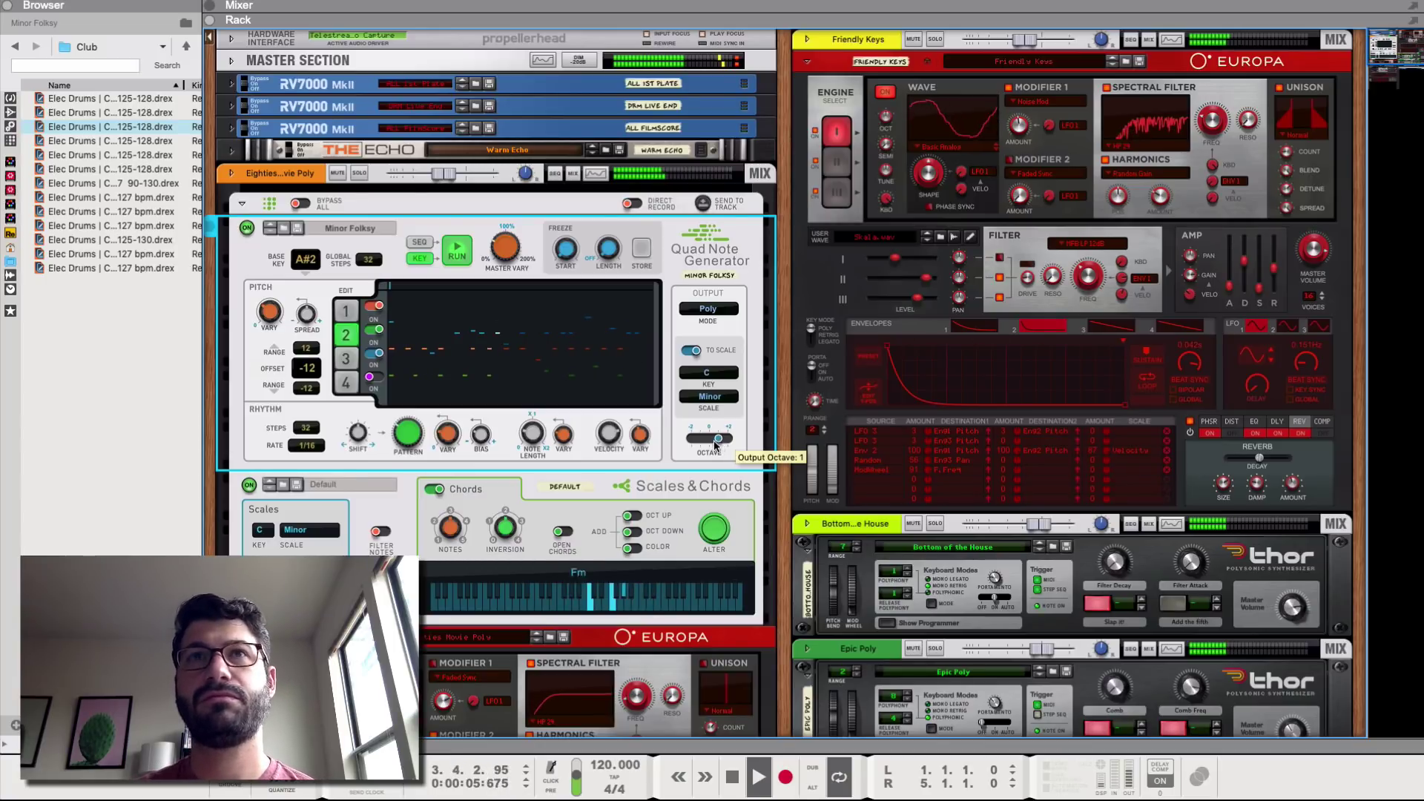
{"action": "left_click_drag", "start_coordinate": [712, 443], "coordinate": [710, 442]}
{"action": "key", "text": "space"}
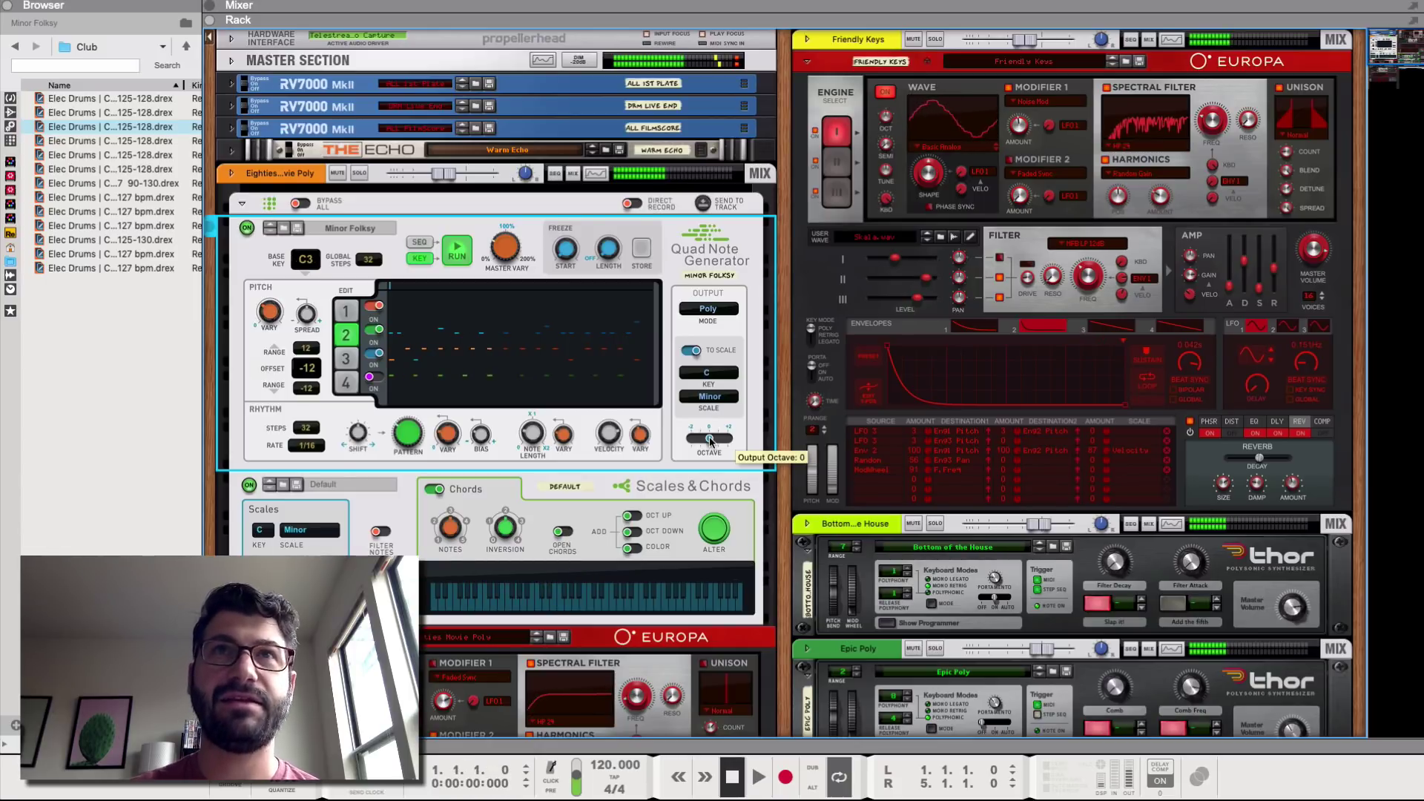